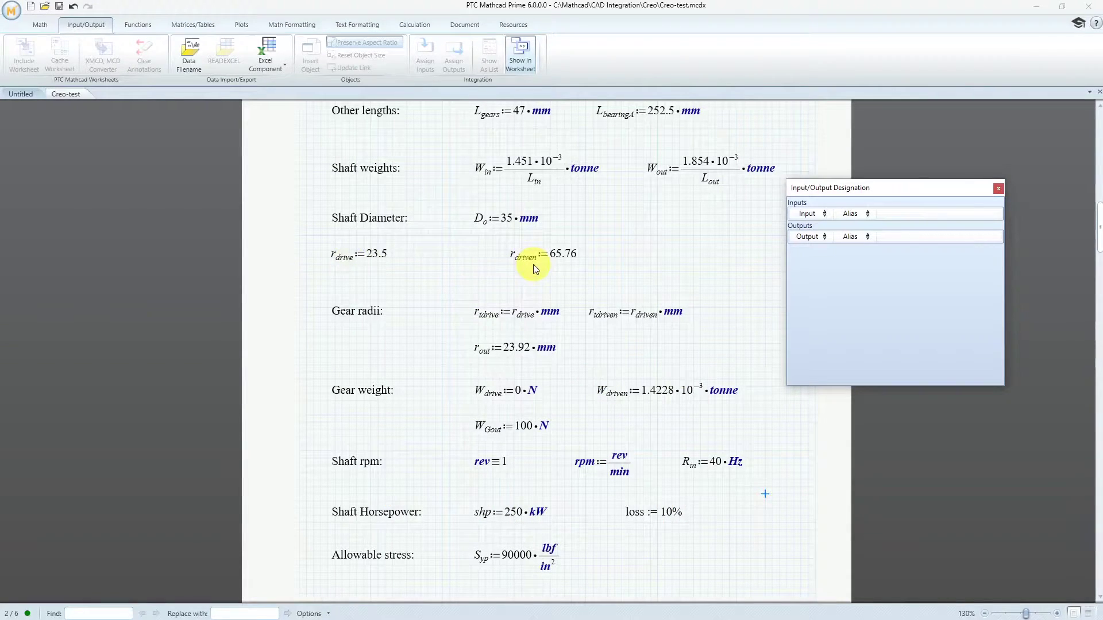
# Designate the rdrive and rdriven gear radius definitions as worksheet inputs for CAD integration.
pyautogui.click(373, 271)
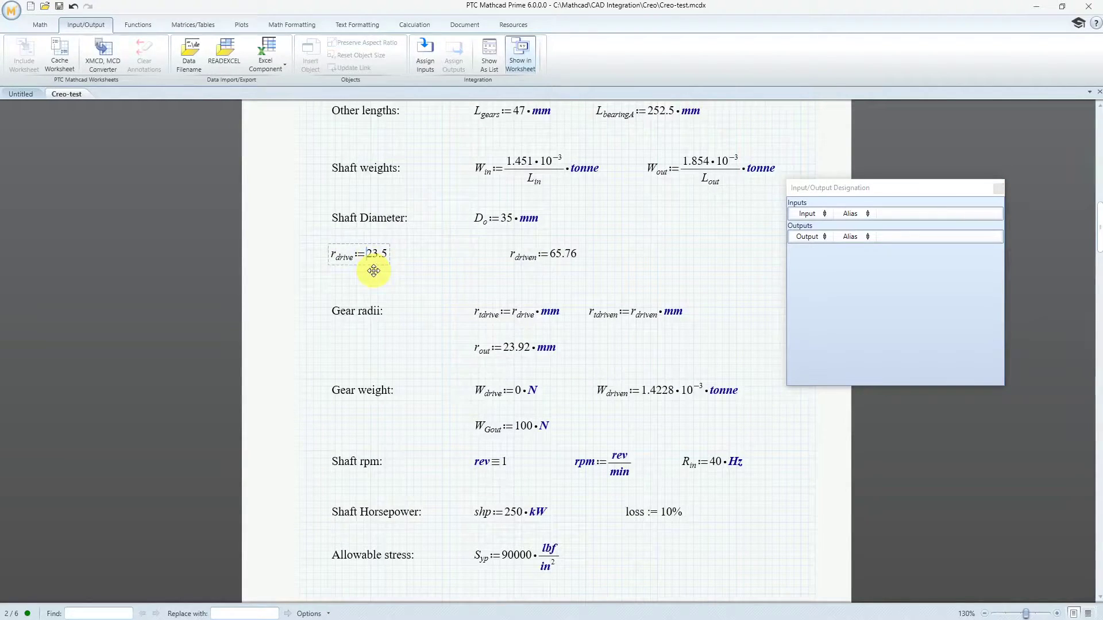
pyautogui.click(424, 66)
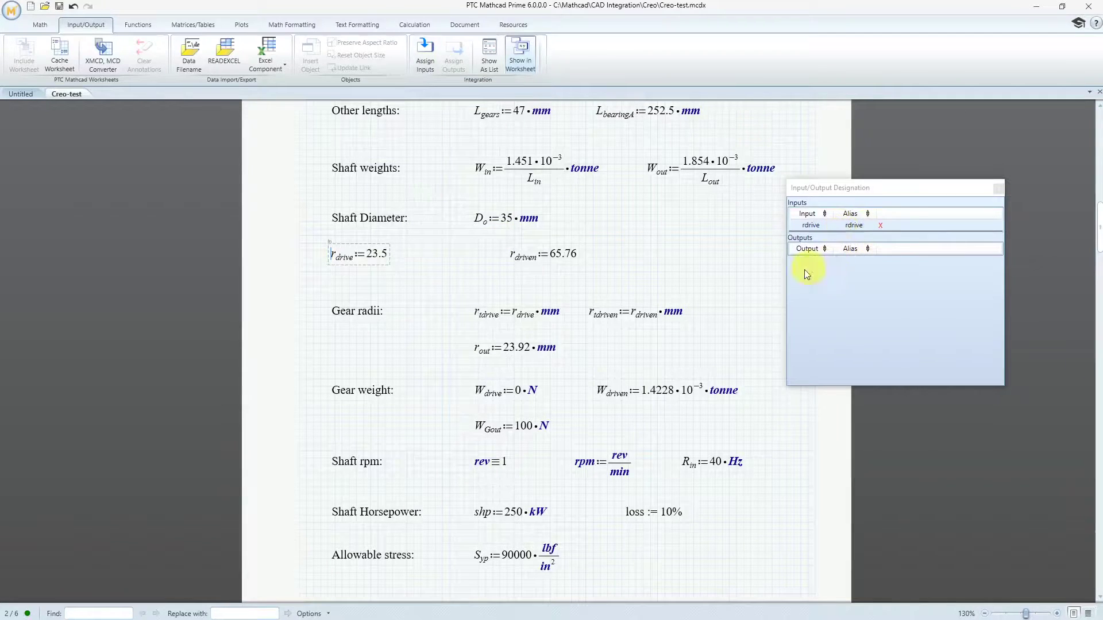
pyautogui.click(560, 259)
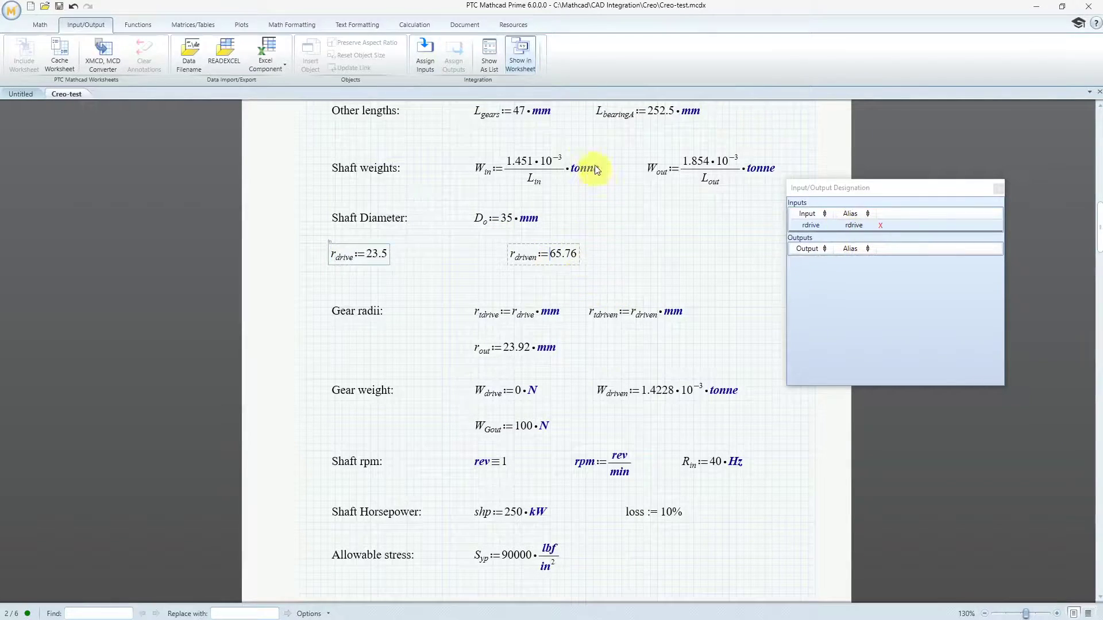
pyautogui.click(423, 62)
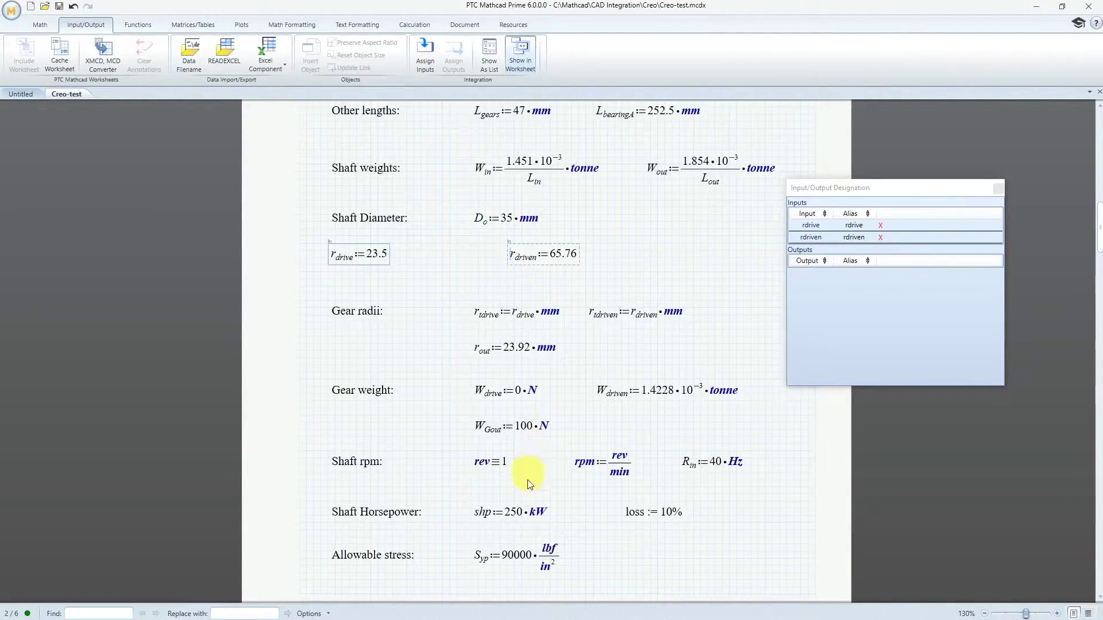
# Designate the shaft horsepower shp and the shaft speed Rin as worksheet inputs.
pyautogui.click(501, 518)
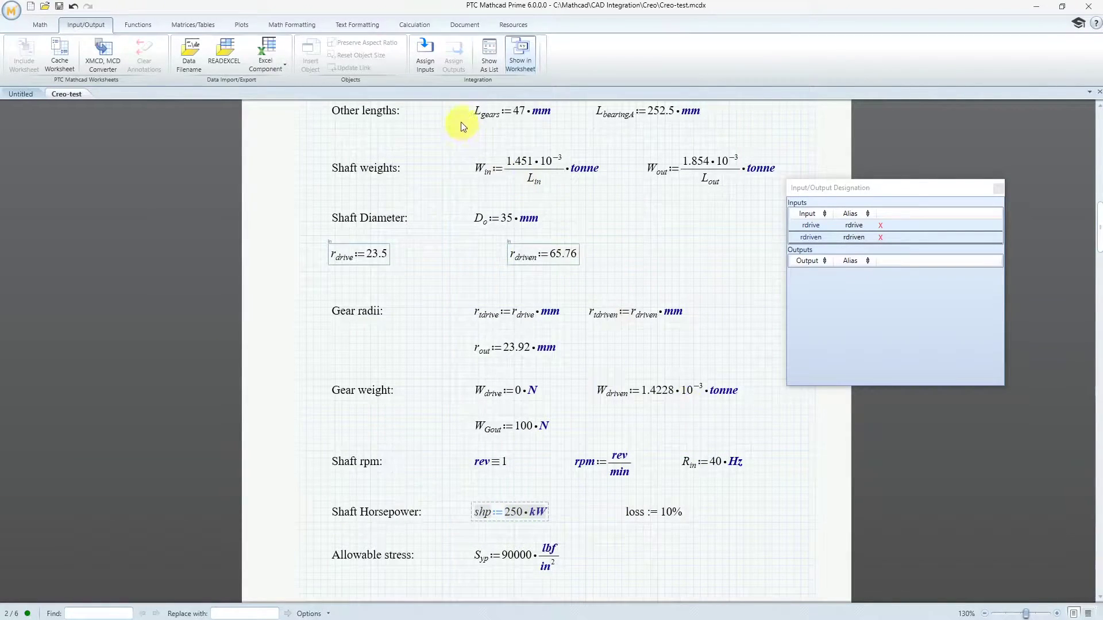
pyautogui.click(432, 67)
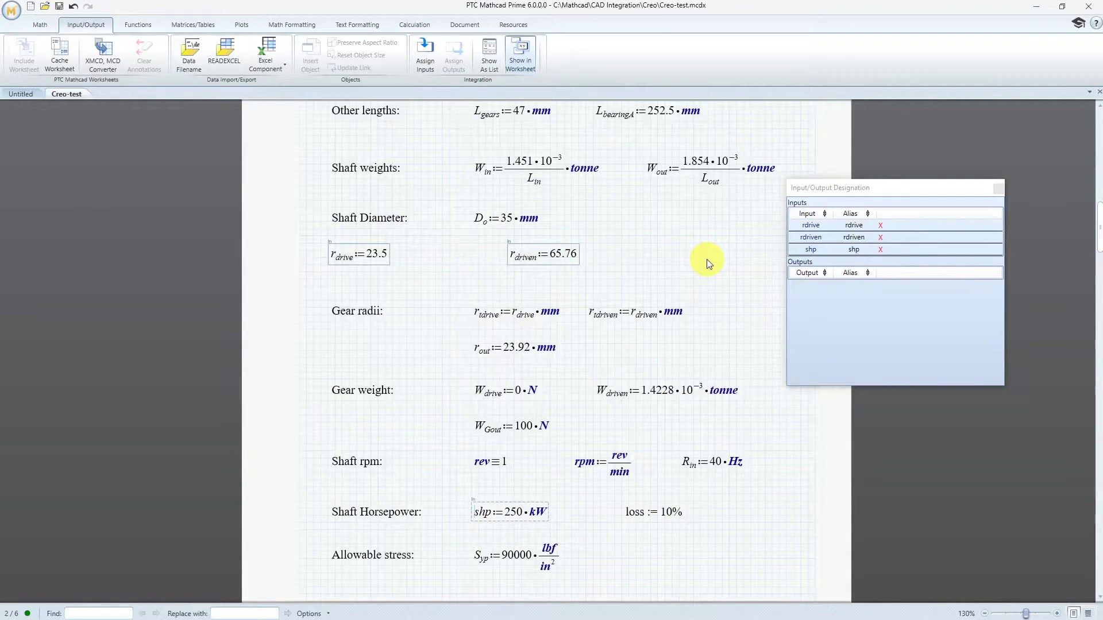
pyautogui.click(733, 474)
pyautogui.click(715, 462)
pyautogui.click(426, 63)
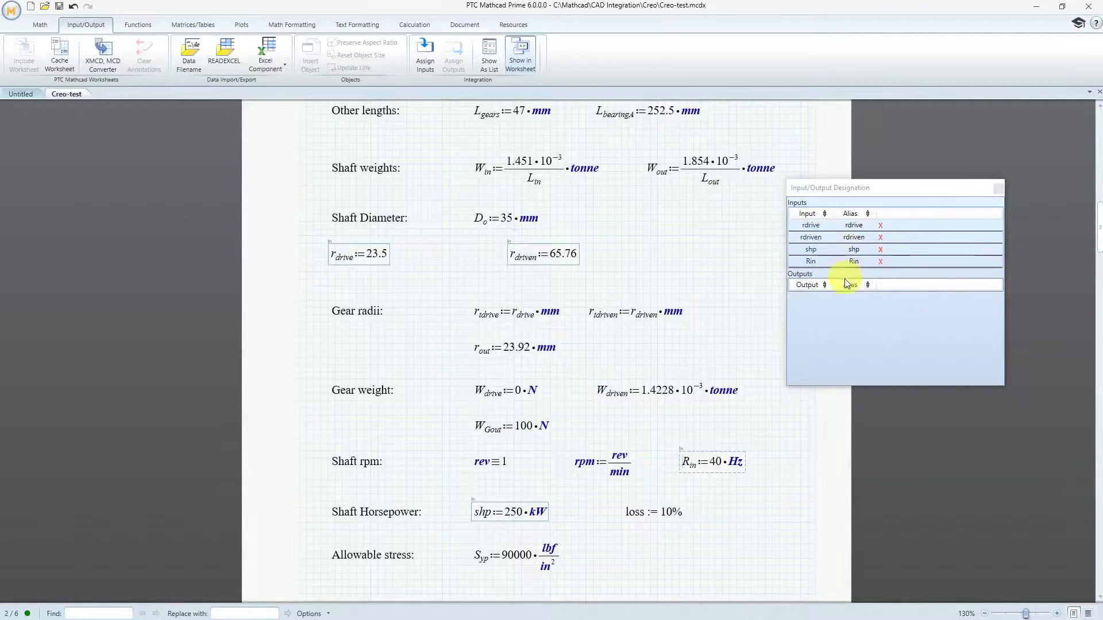
# Designate the highlighted Rout result in the output speed calculation as a worksheet output.
pyautogui.scroll(-10, 684, 287)
pyautogui.scroll(-7, 676, 269)
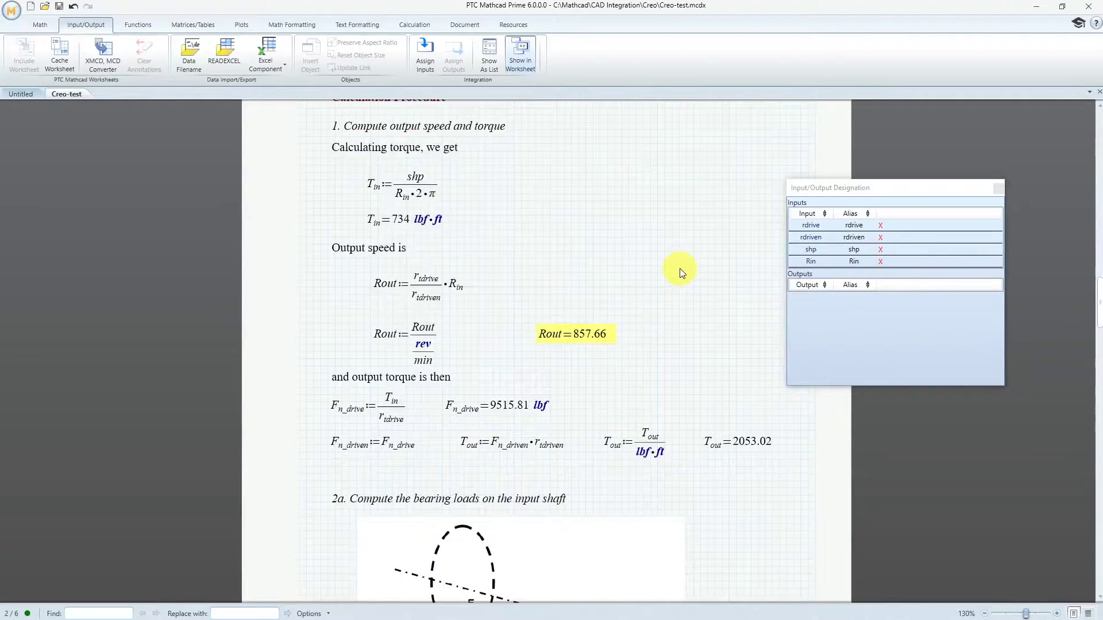
pyautogui.click(560, 340)
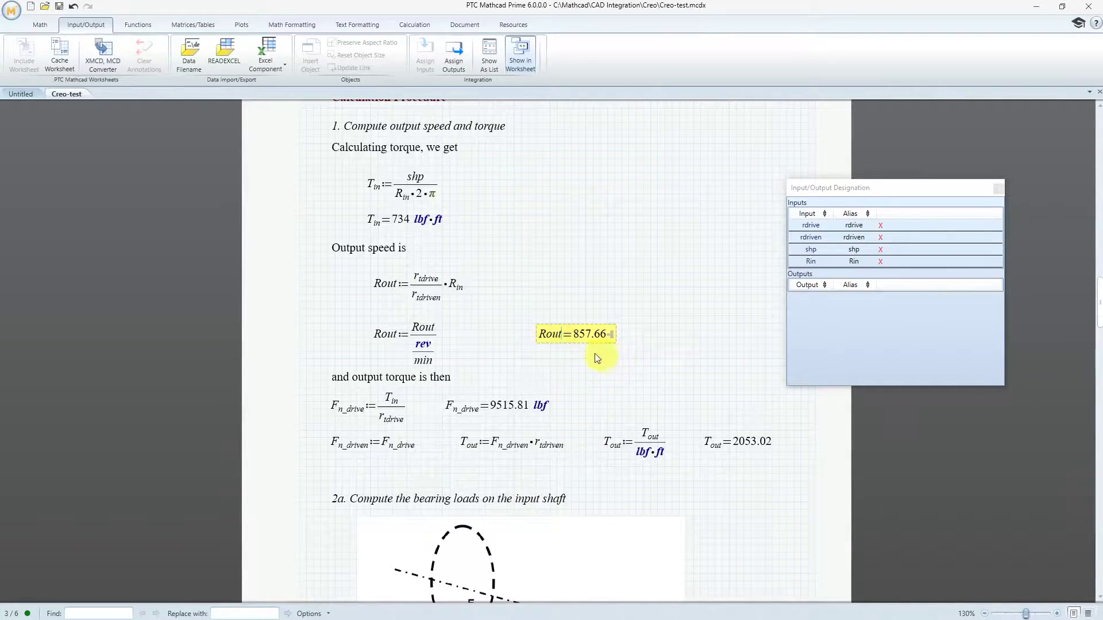
pyautogui.click(453, 64)
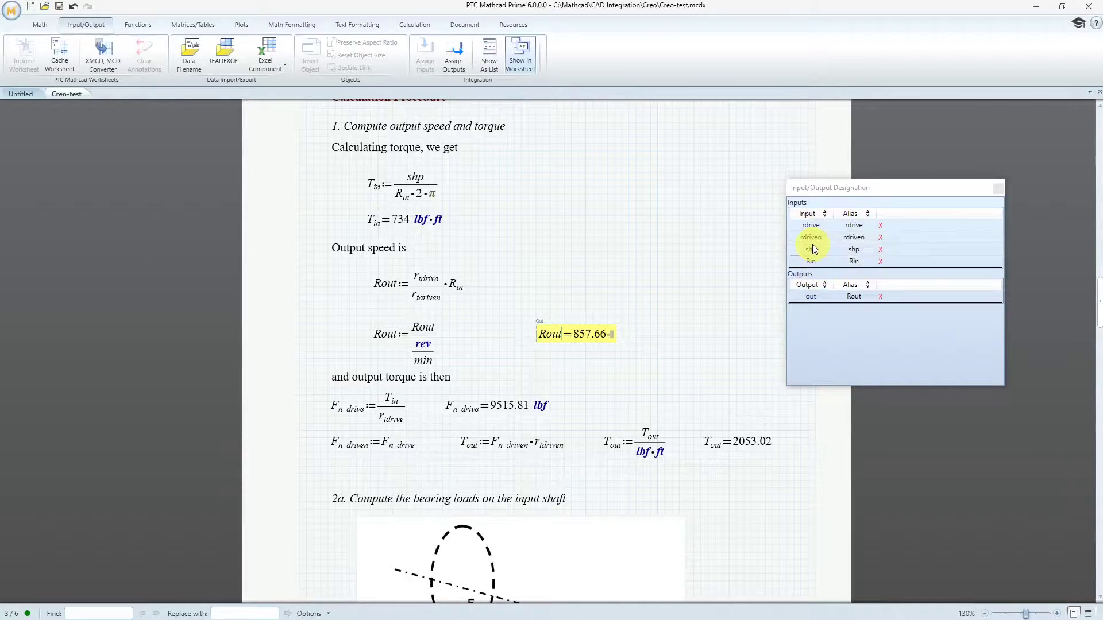
pyautogui.click(569, 342)
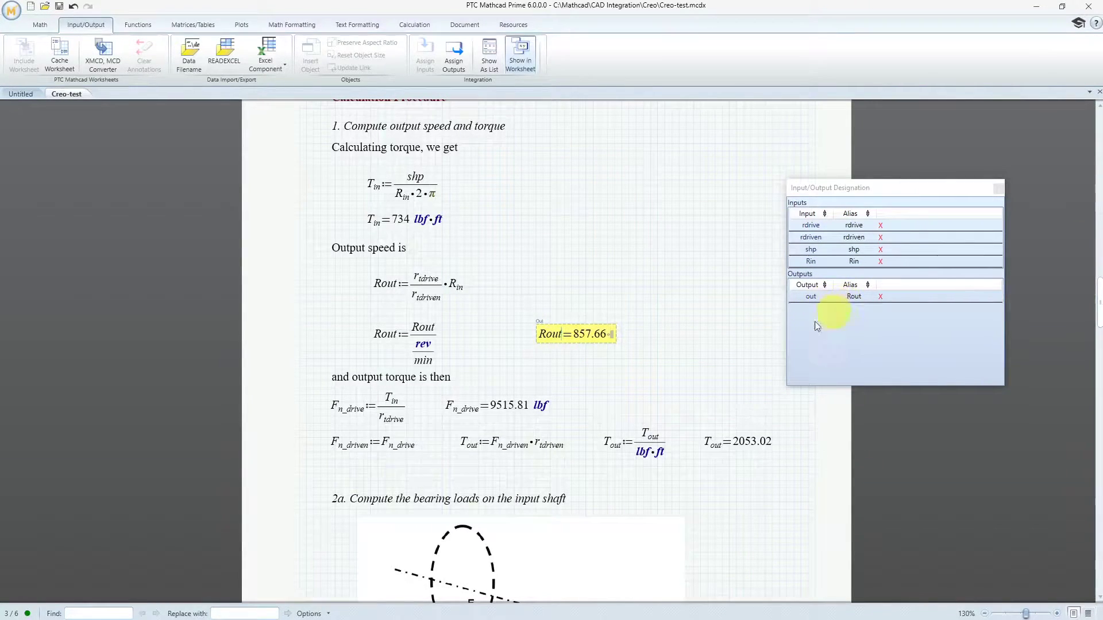
# Designate the evaluated Tout output torque result as a worksheet output.
pyautogui.scroll(-3, 601, 299)
pyautogui.scroll(-2, 601, 300)
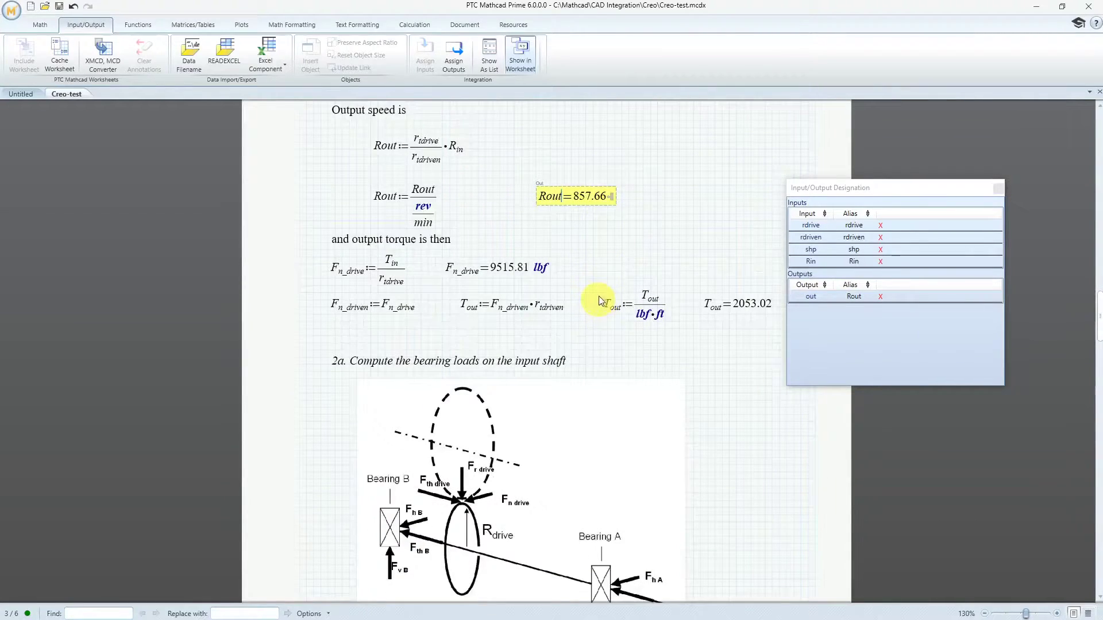
pyautogui.click(733, 309)
pyautogui.click(460, 63)
pyautogui.click(478, 82)
# Designate the Did inner diameter result at the end of the worksheet as an output and close the Input/Output Designation window.
pyautogui.scroll(-5, 597, 264)
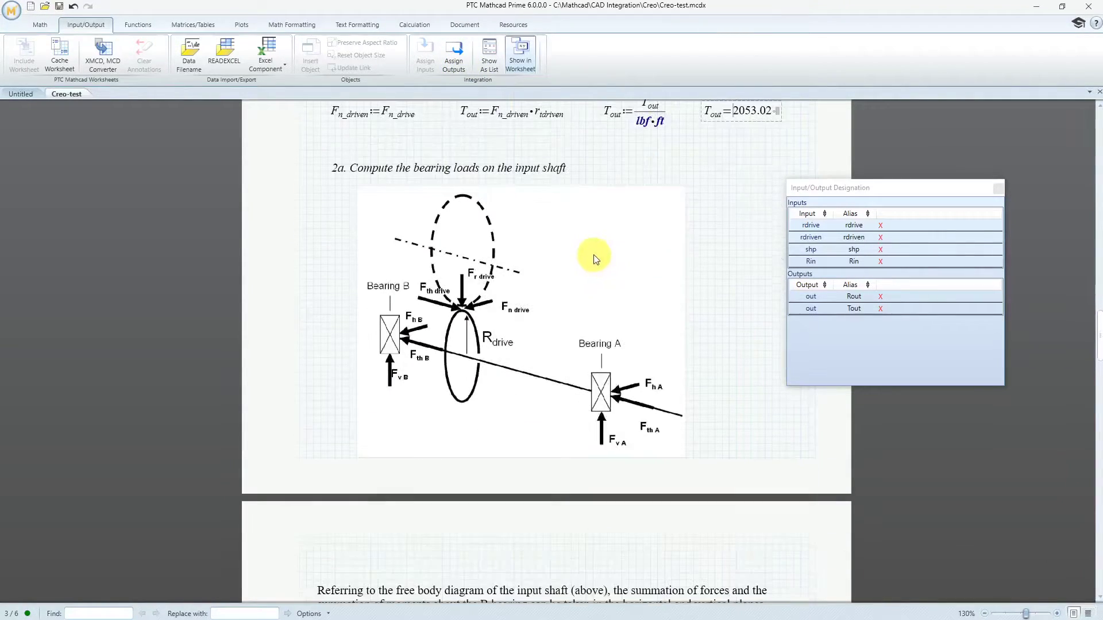
pyautogui.scroll(-3, 582, 249)
pyautogui.scroll(-3, 591, 248)
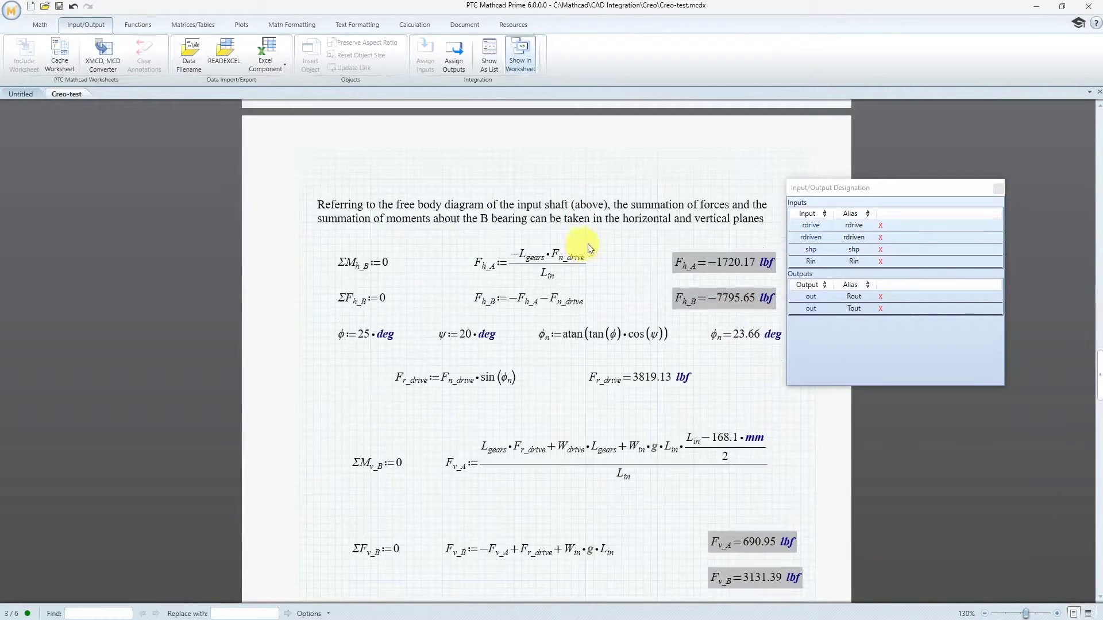
pyautogui.scroll(-3, 1034, 345)
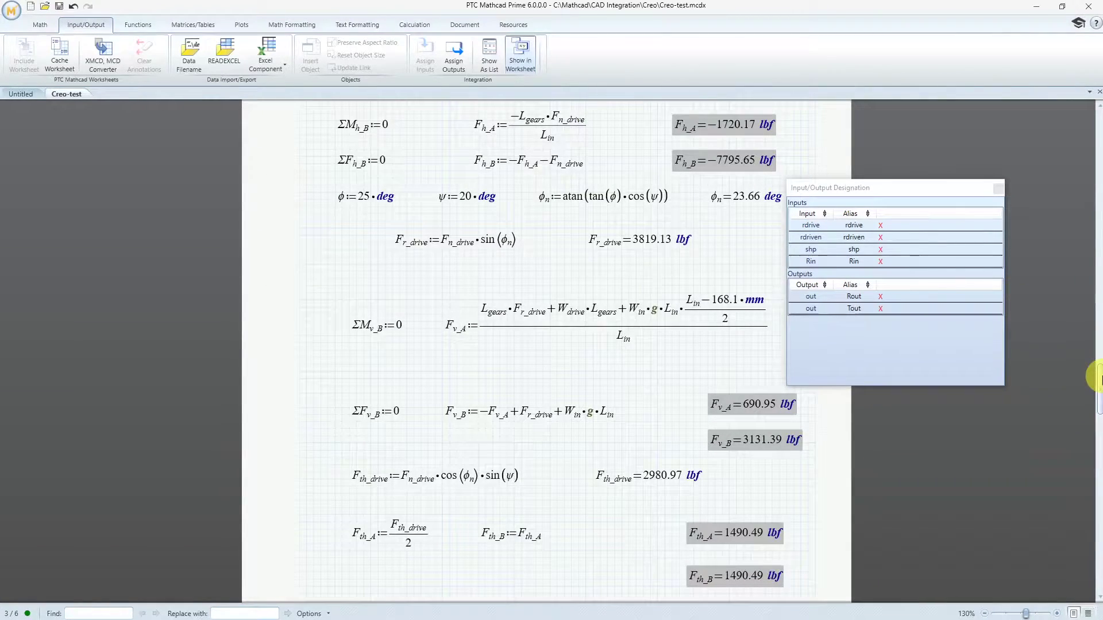
pyautogui.moveTo(1096, 377); pyautogui.dragTo(1050, 536)
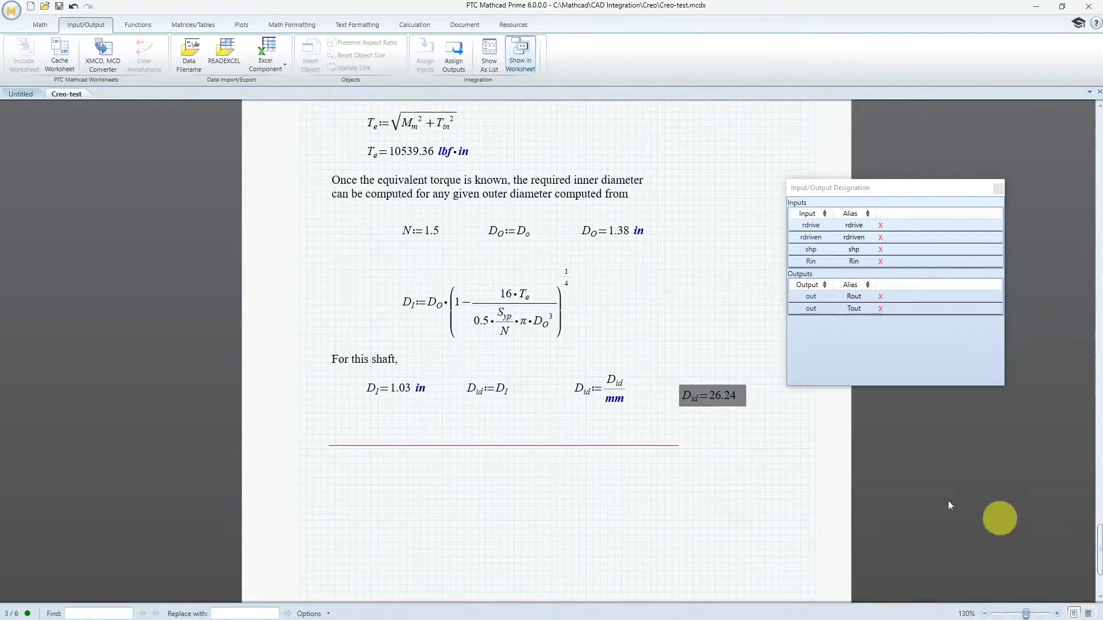
pyautogui.click(681, 400)
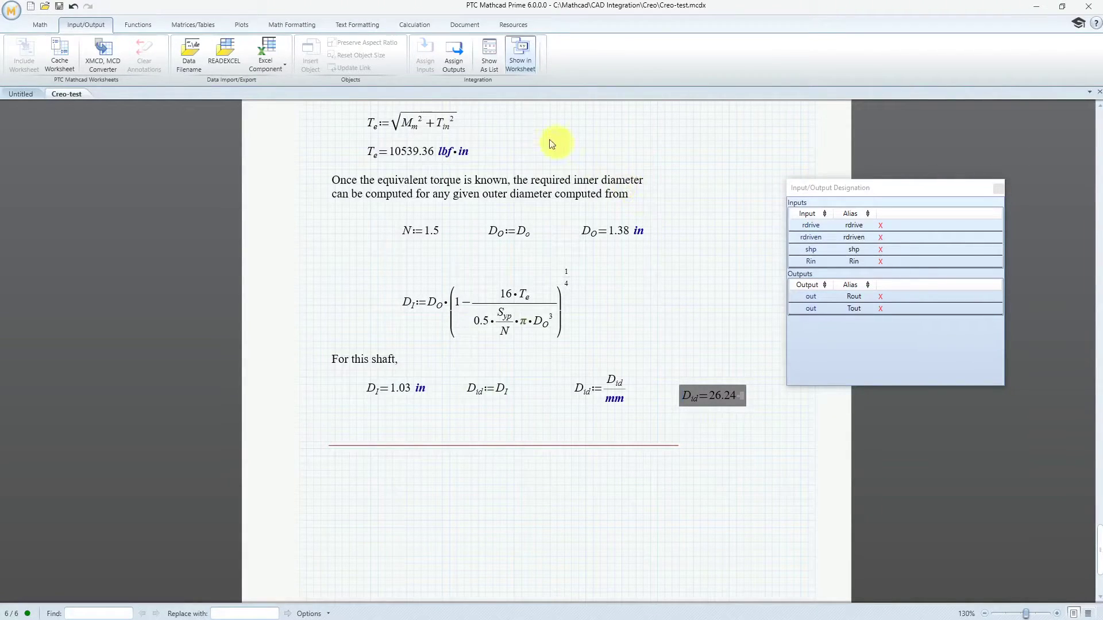
pyautogui.click(458, 65)
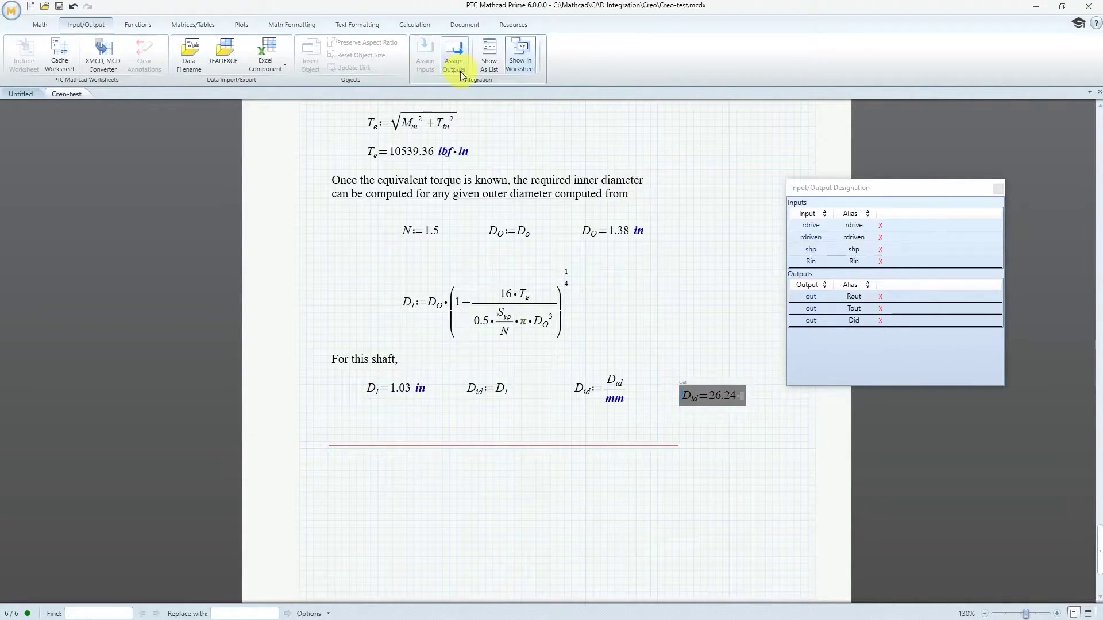
pyautogui.click(1000, 188)
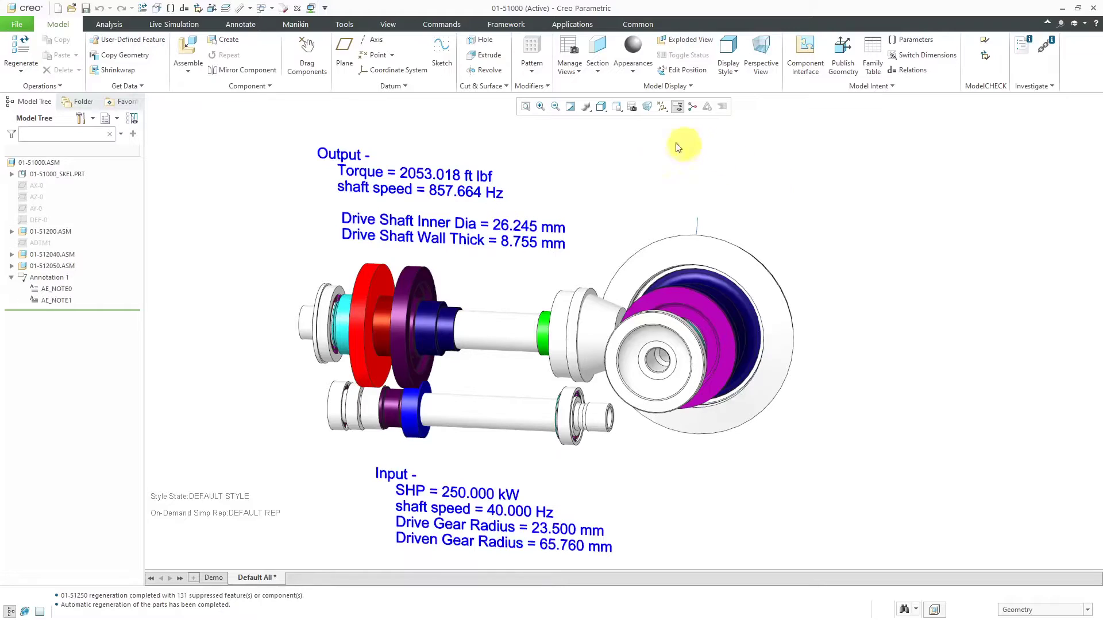
# In Creo Parametric, activate the Demo combined view of the 01-51000 assembly and close the View Manager.
pyautogui.click(634, 109)
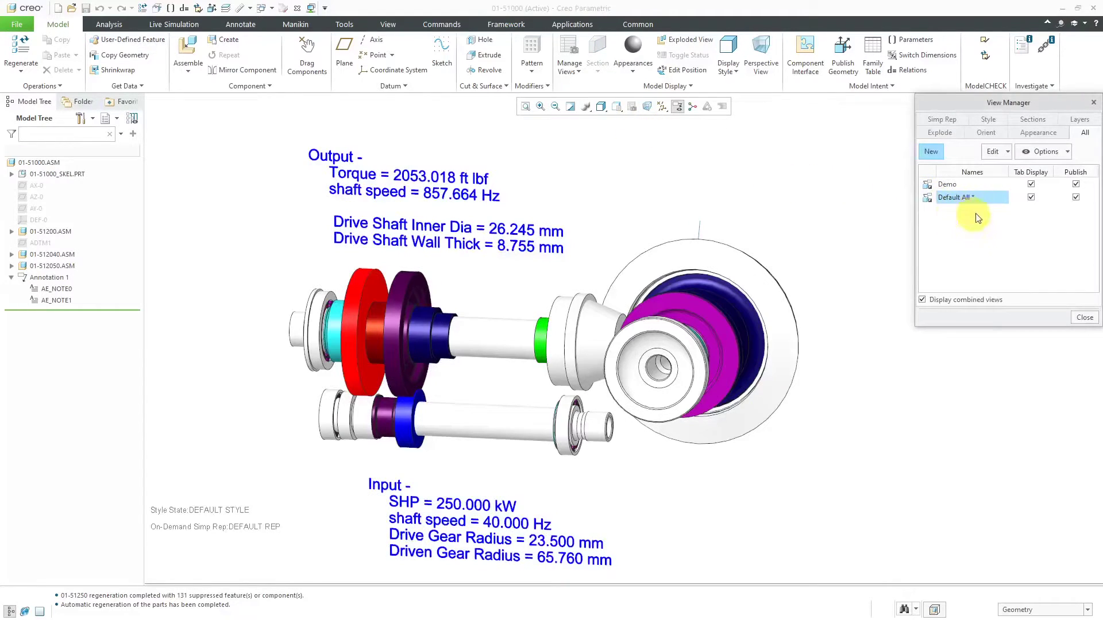
pyautogui.doubleClick(948, 184)
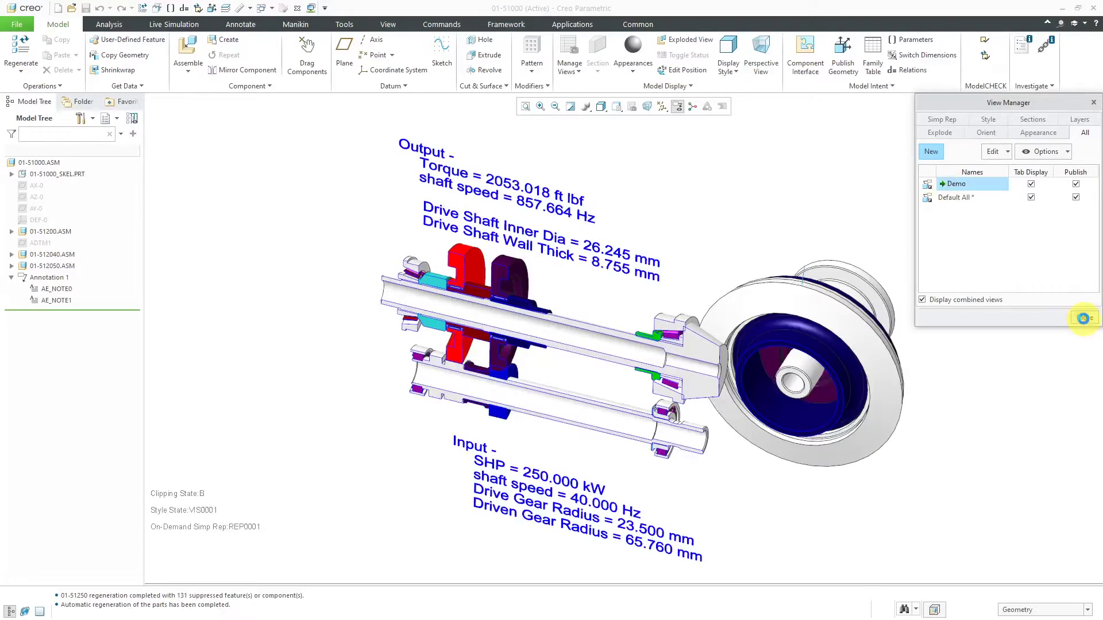
pyautogui.click(1084, 318)
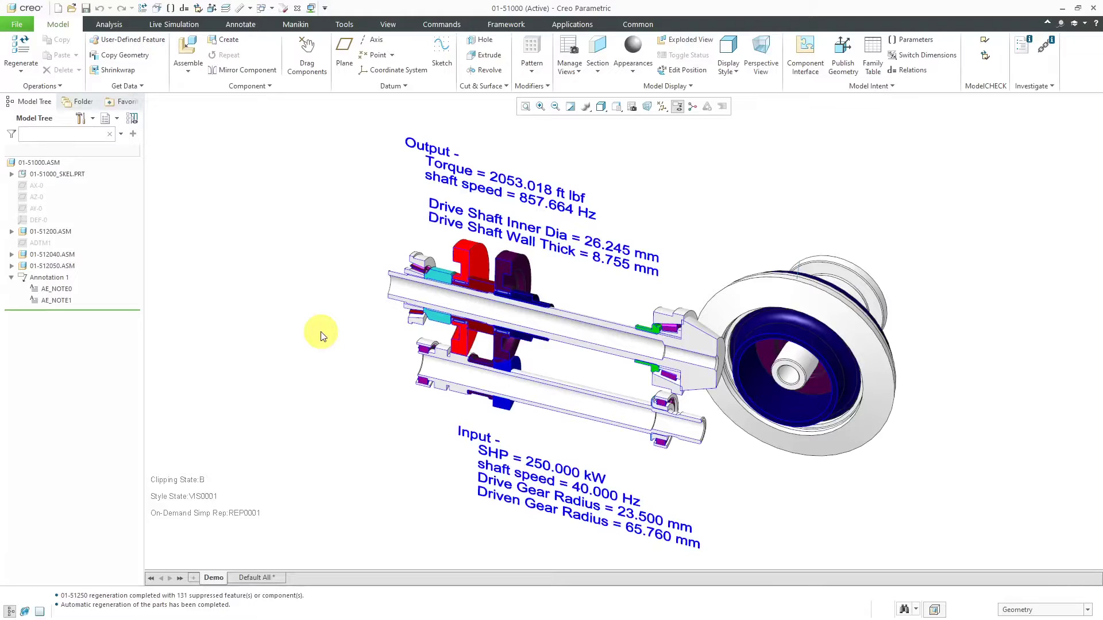
# Start a Prime Analysis with the Creo-test.mcdx worksheet, minimize the worksheet window and widen the analysis dialog to show all mapping columns.
pyautogui.click(109, 27)
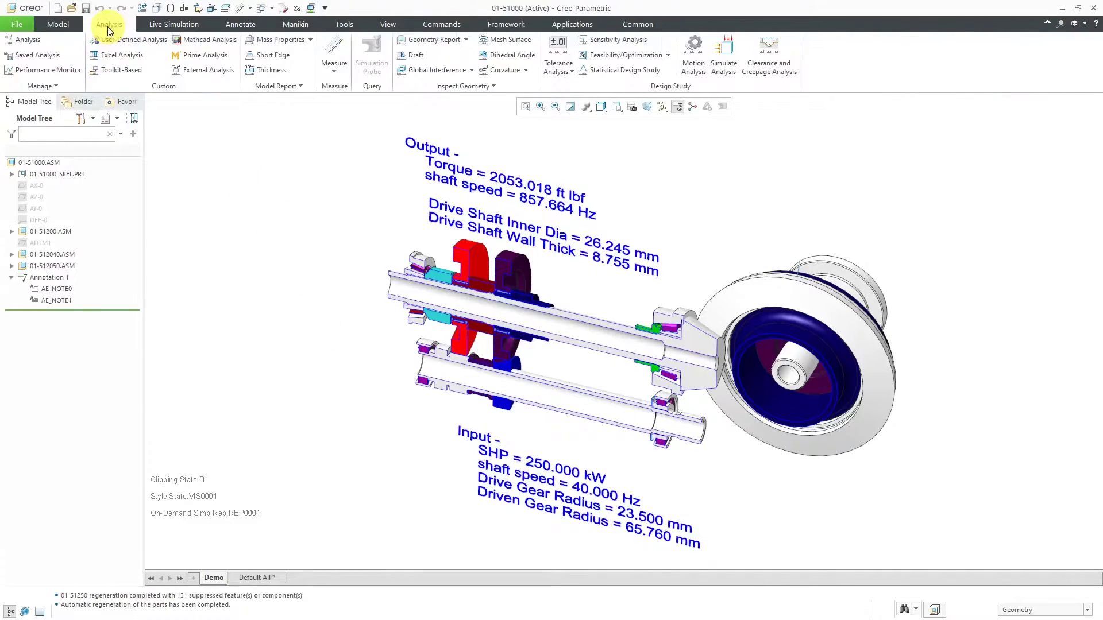
pyautogui.click(219, 57)
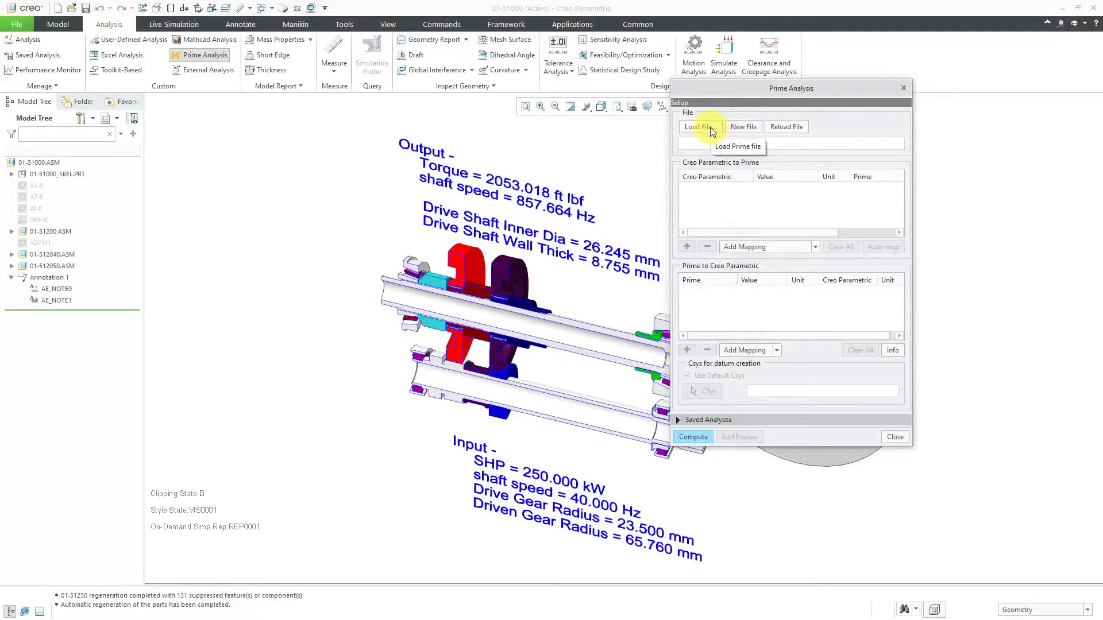
pyautogui.click(710, 126)
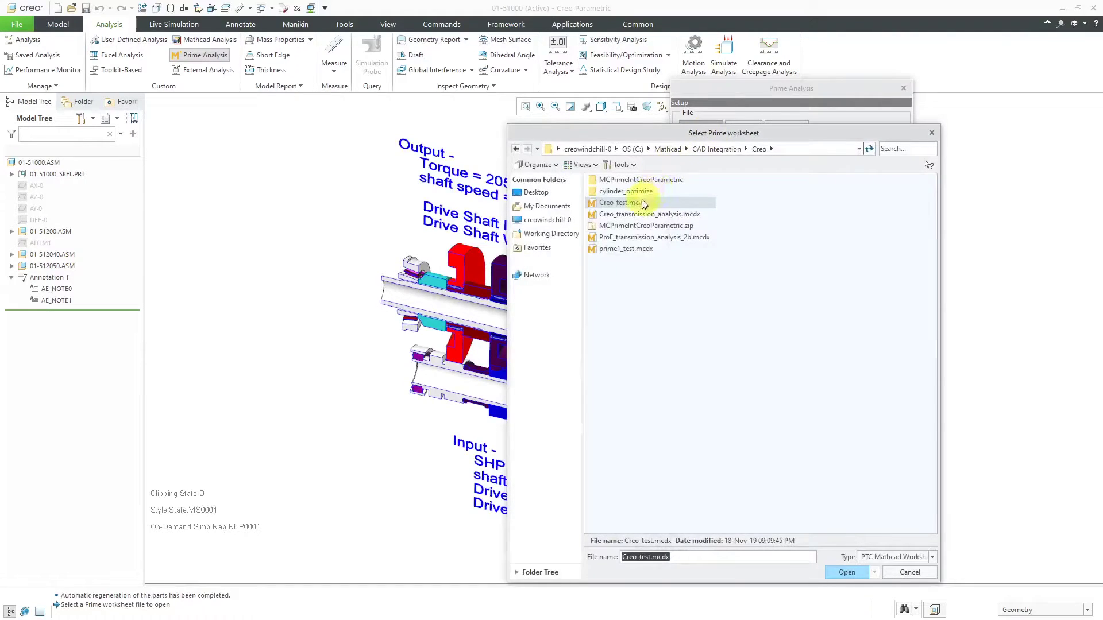
pyautogui.doubleClick(640, 202)
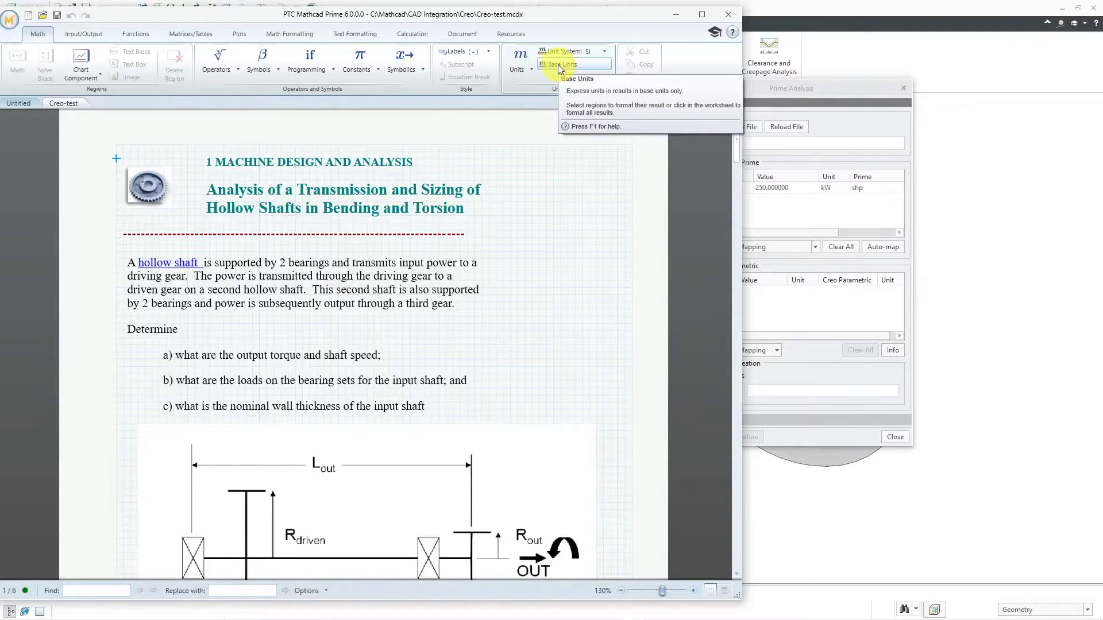
pyautogui.click(678, 16)
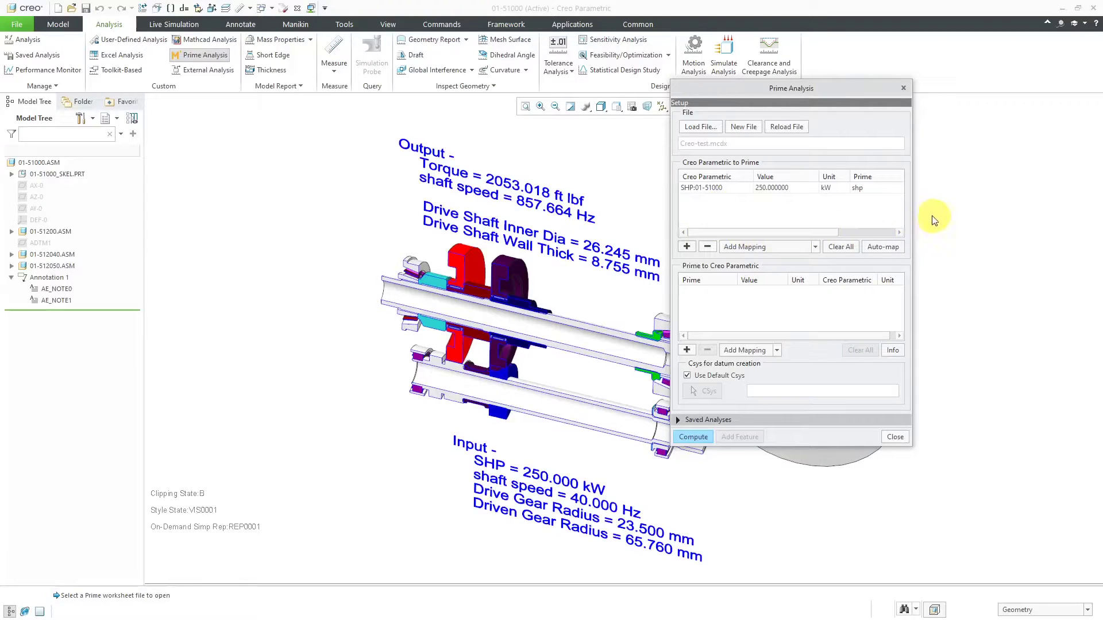
pyautogui.moveTo(912, 214); pyautogui.dragTo(1008, 201)
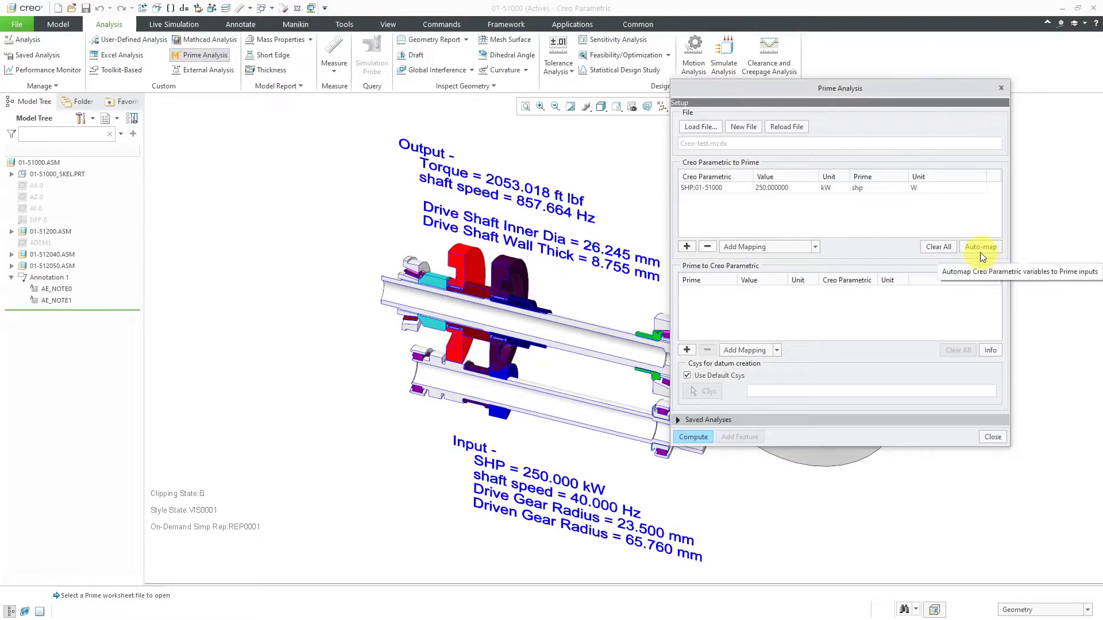
# Search the Creo Parametric configuration options for the keyword "mathcad".
pyautogui.click(16, 24)
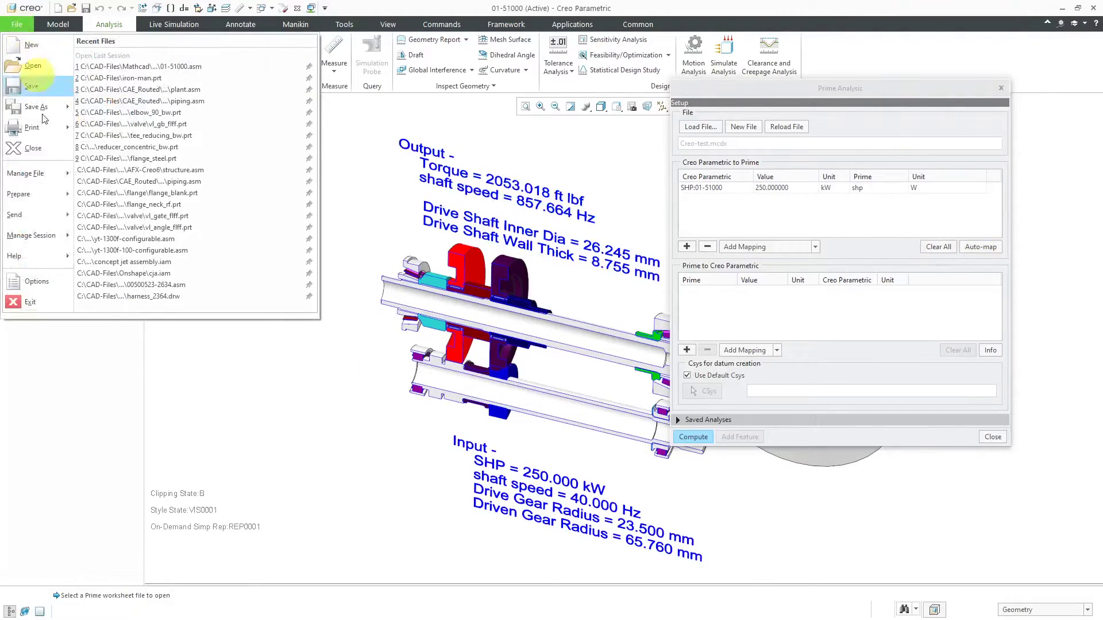
pyautogui.click(61, 279)
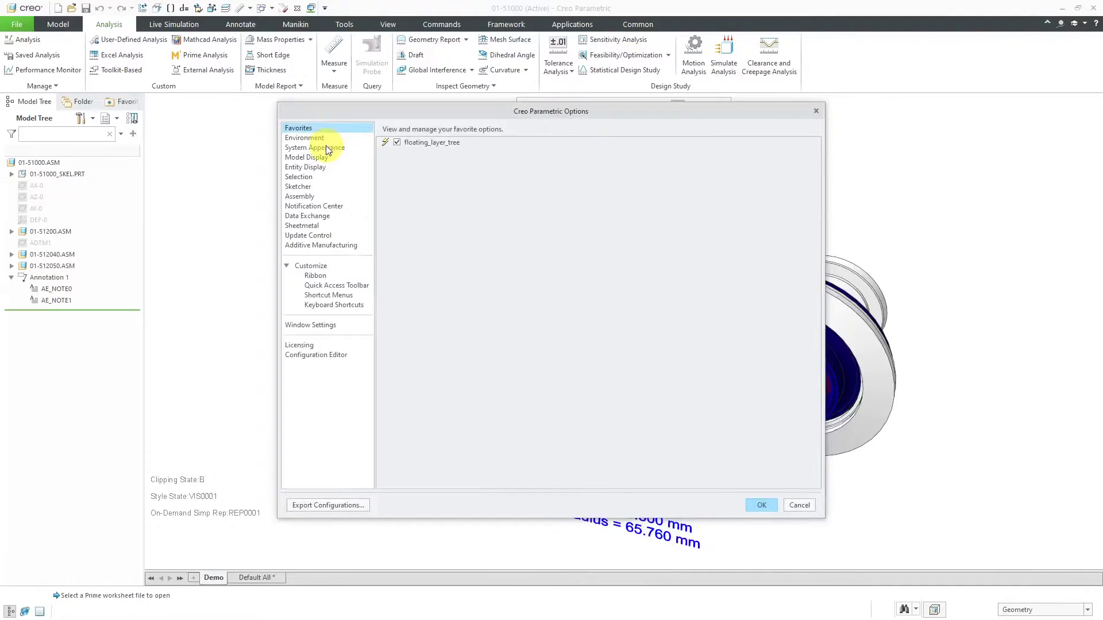
pyautogui.click(339, 355)
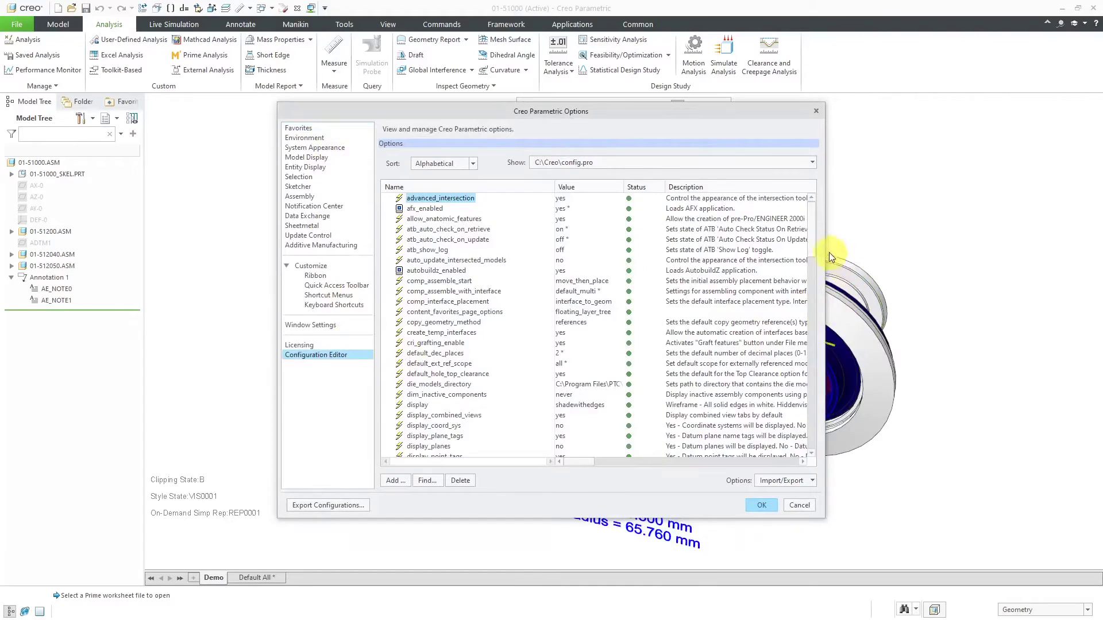
pyautogui.scroll(-7, 811, 247)
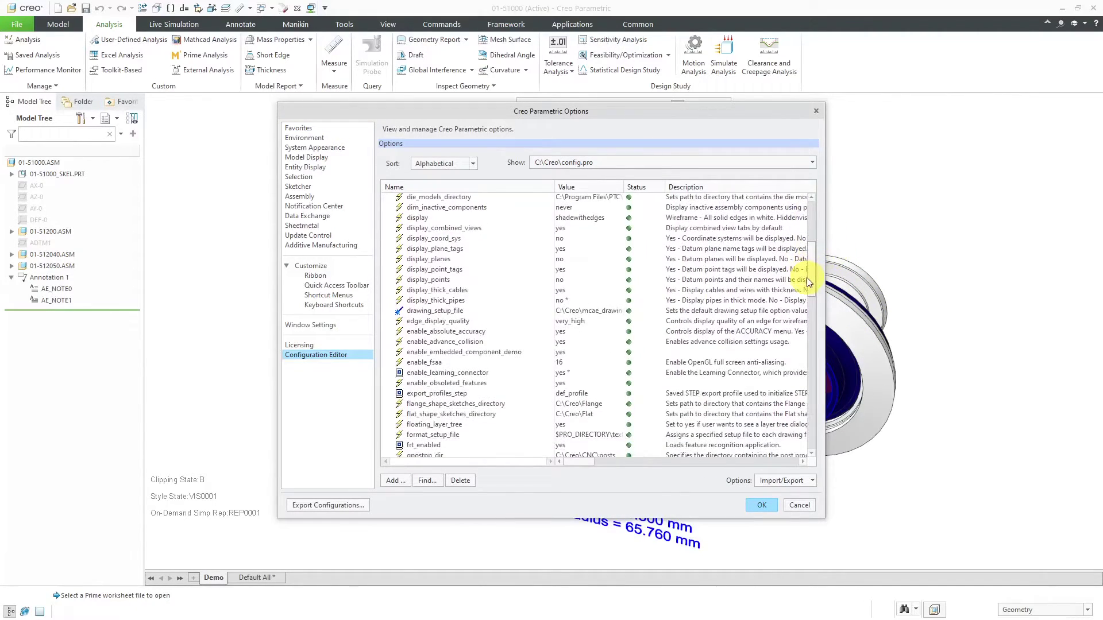
pyautogui.scroll(-1, 802, 304)
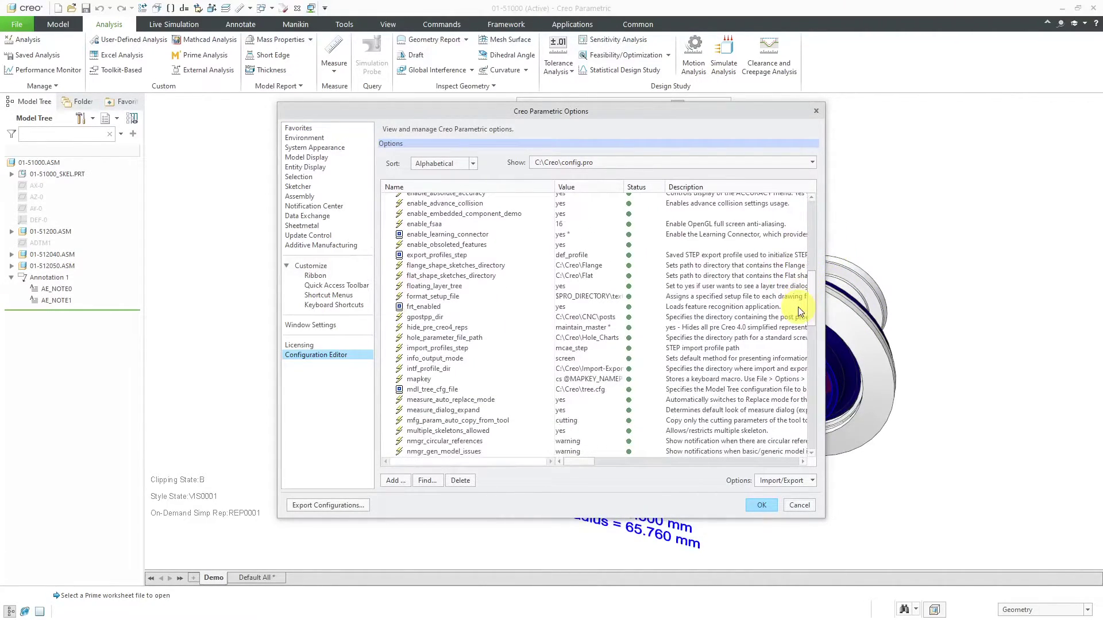
pyautogui.click(429, 481)
pyautogui.write('ma')
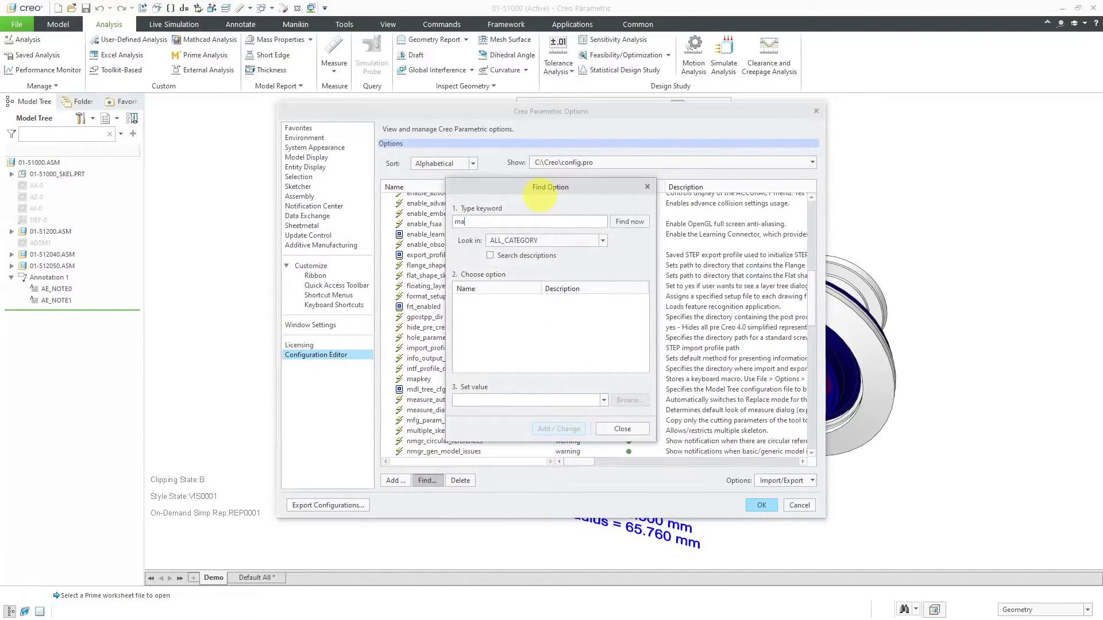
pyautogui.write('thcad')
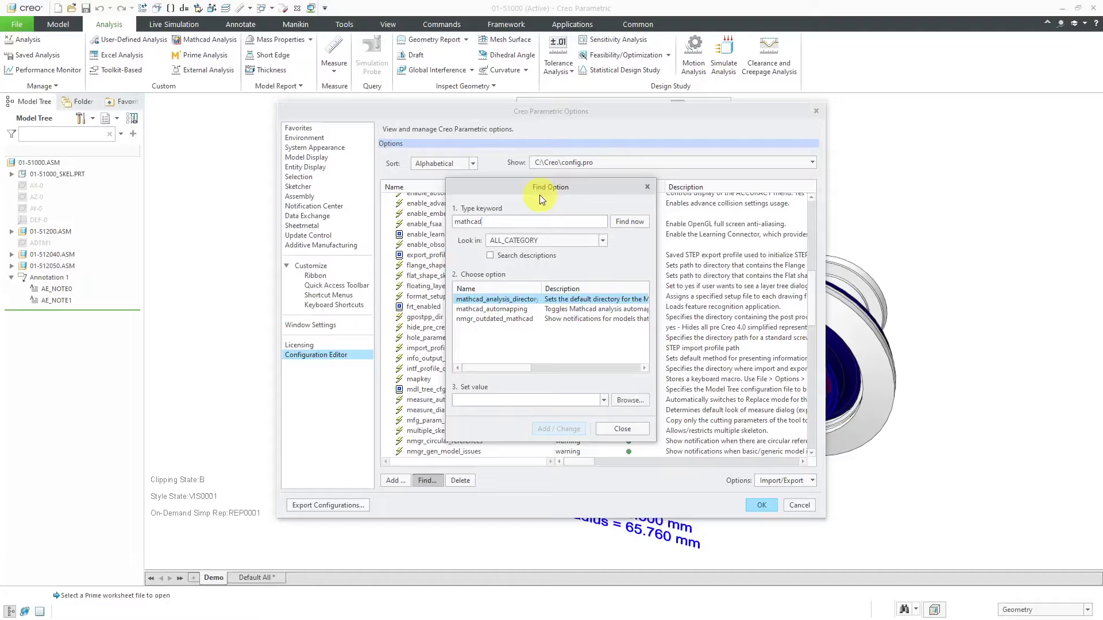
# Set the mathcad_automapping configuration option to yes and accept the Creo Parametric options.
pyautogui.click(508, 309)
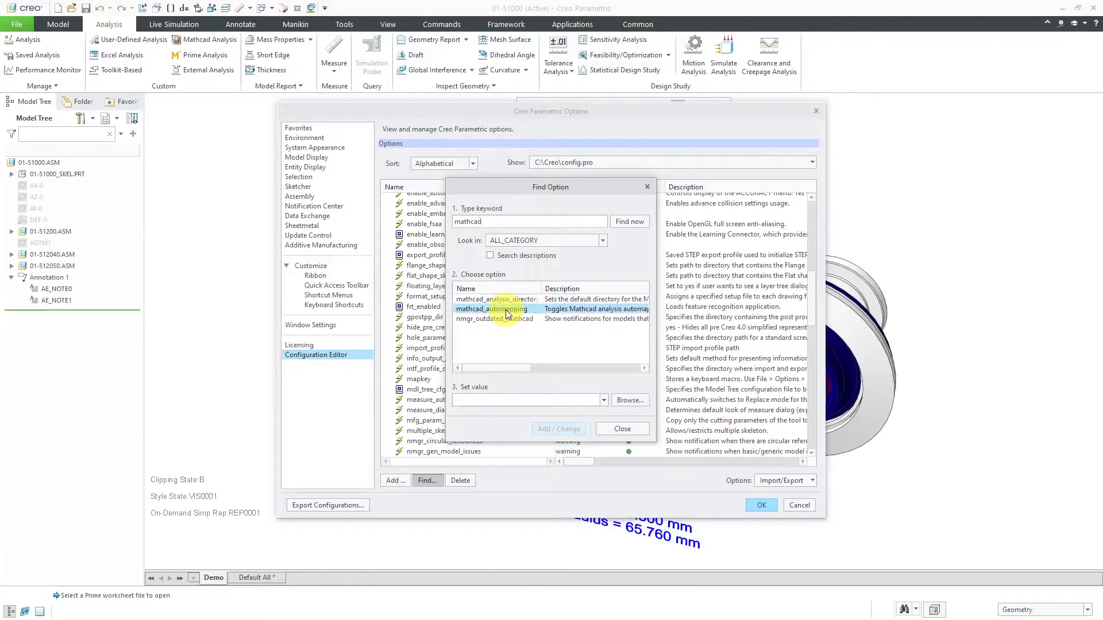
pyautogui.click(604, 401)
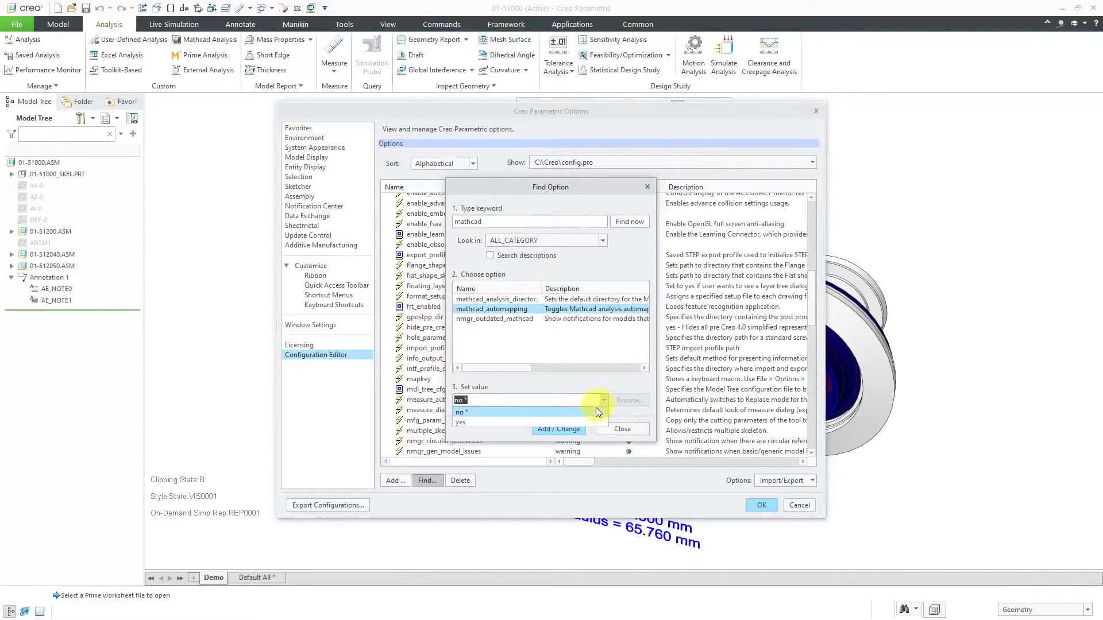
pyautogui.click(588, 423)
pyautogui.click(567, 429)
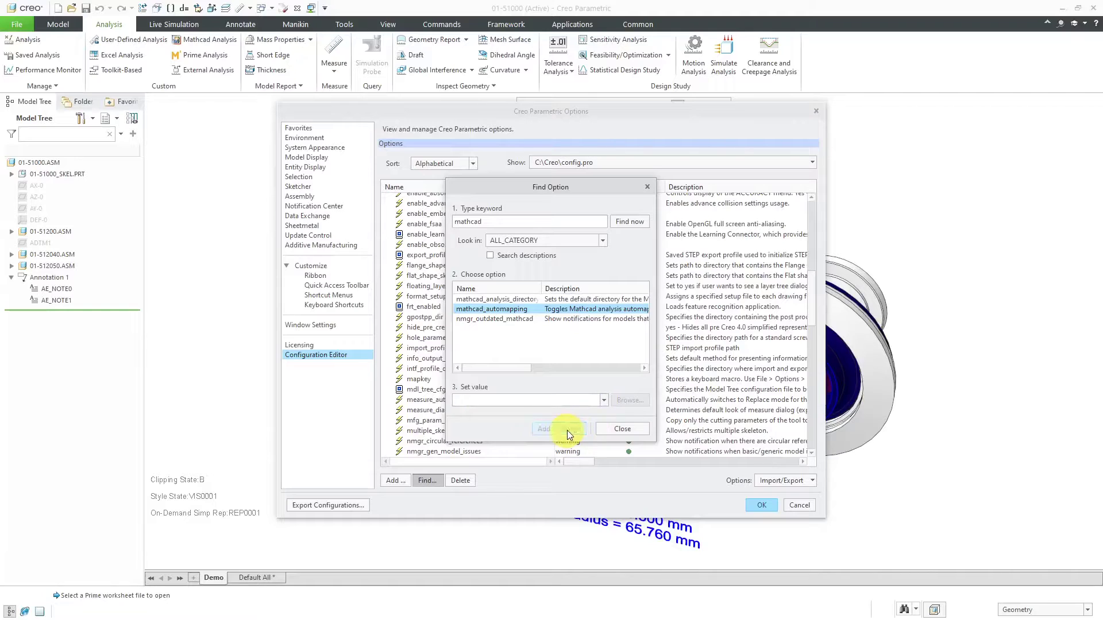
pyautogui.click(626, 430)
pyautogui.click(763, 504)
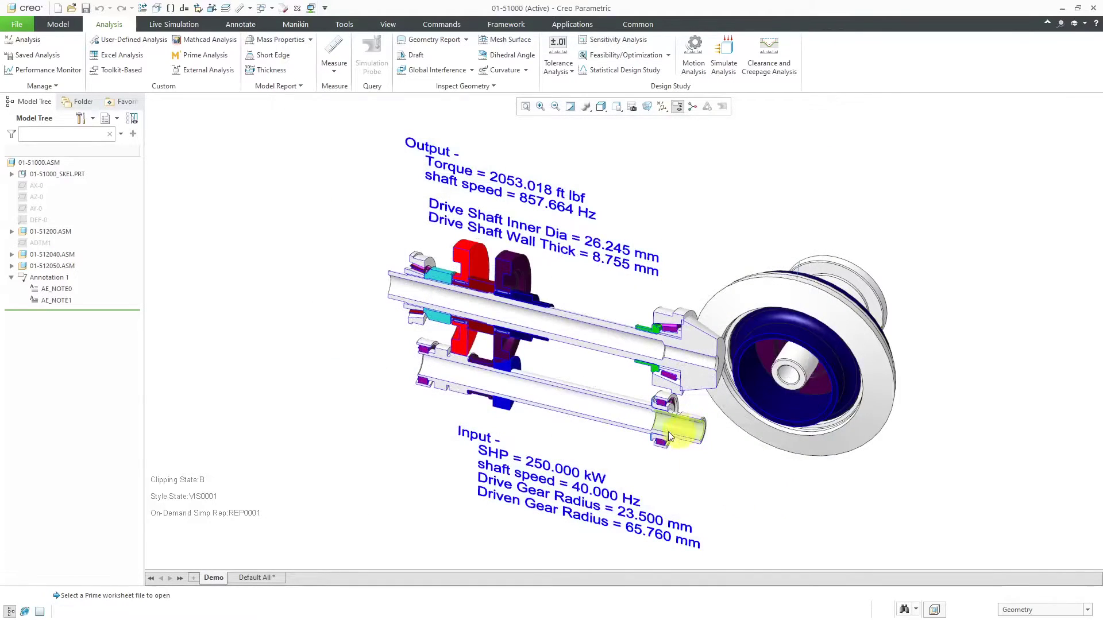
# Start a new Prime Analysis, load Creo-test.mcdx, minimize the worksheet window and widen the analysis dialog to show all mapping columns.
pyautogui.click(205, 55)
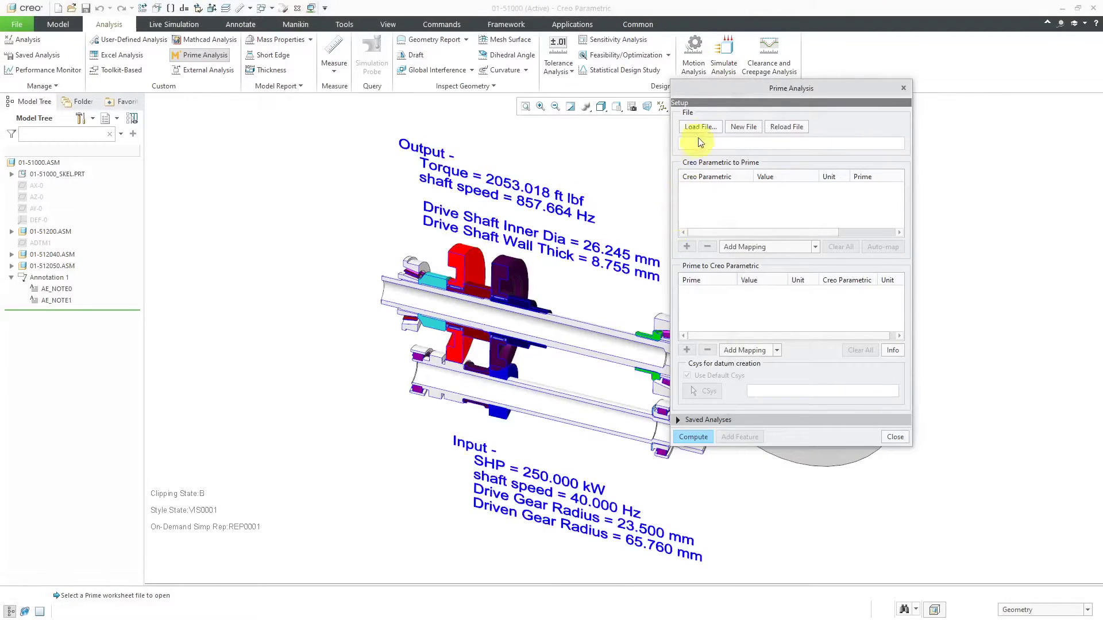
pyautogui.click(700, 126)
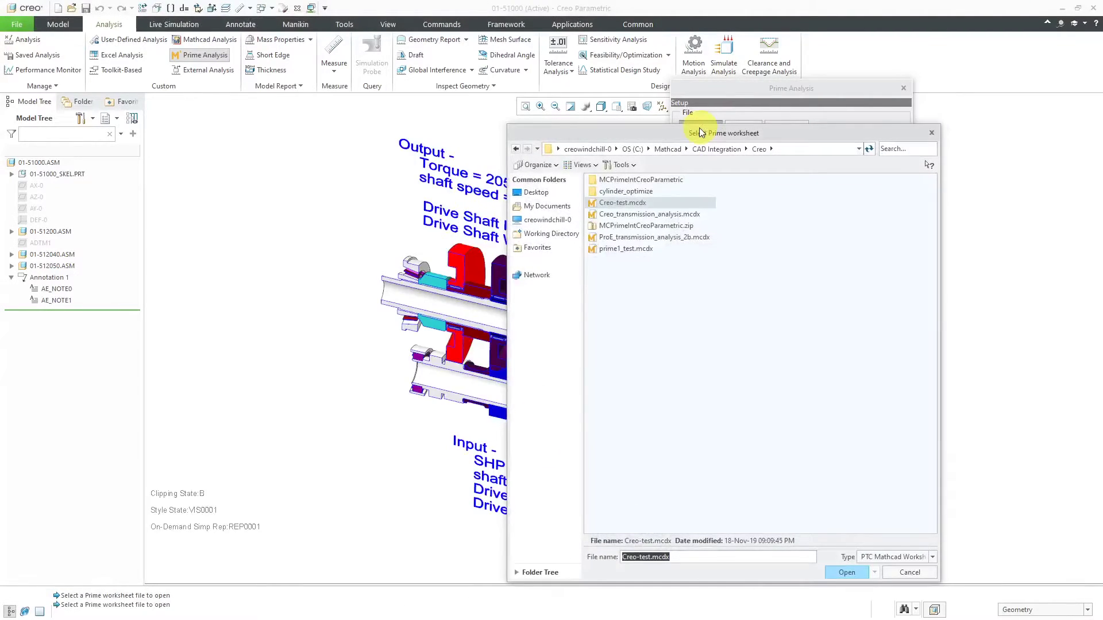
pyautogui.click(641, 203)
pyautogui.doubleClick(642, 203)
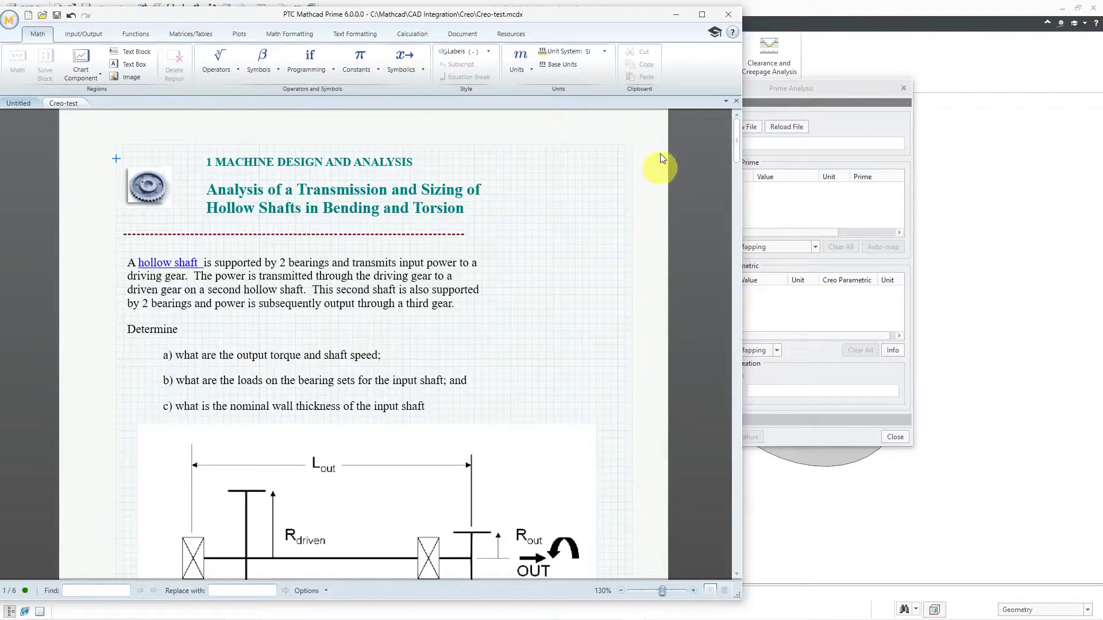
pyautogui.click(675, 15)
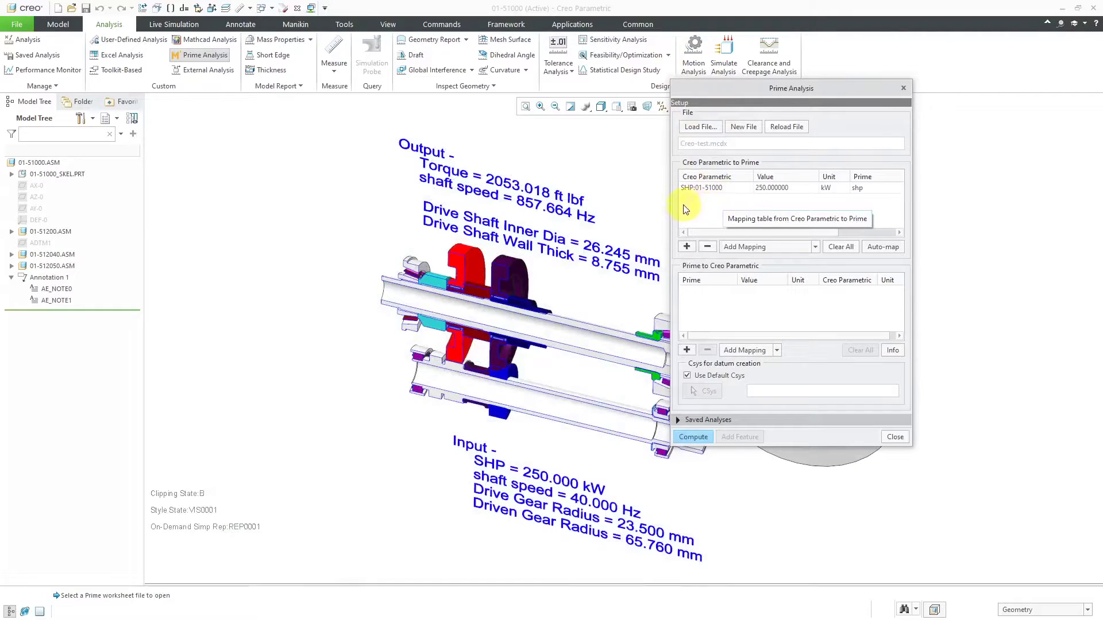
pyautogui.moveTo(671, 206); pyautogui.dragTo(539, 208)
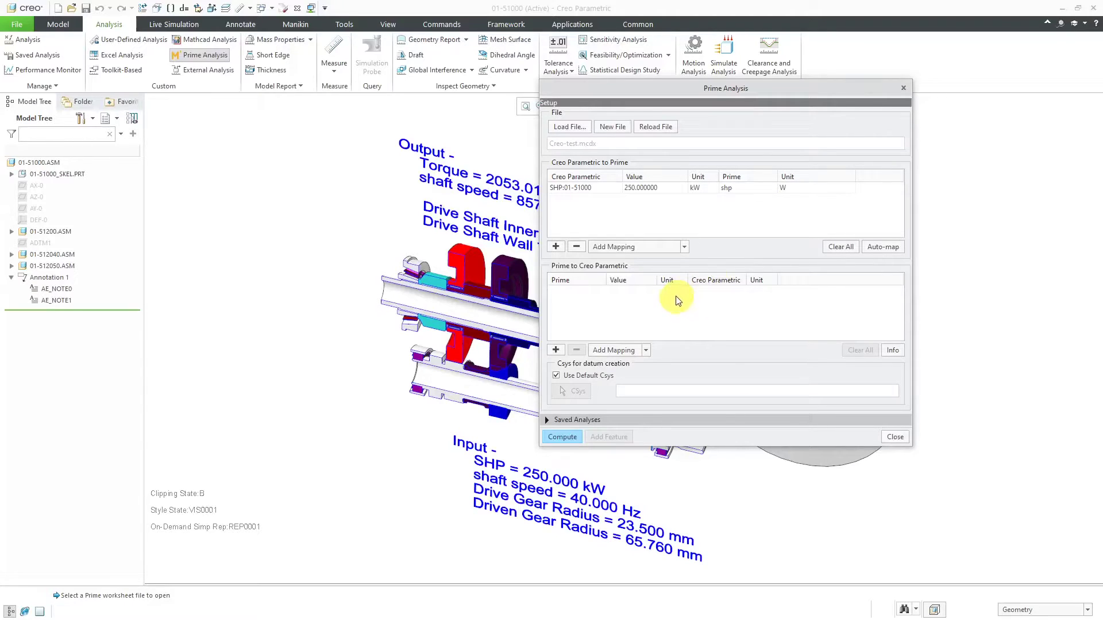
# Add the assembly parameters IN_SPEED, R_DRIVE and R_DRIVEN to the Creo Parametric to Prime mapping table.
pyautogui.click(556, 247)
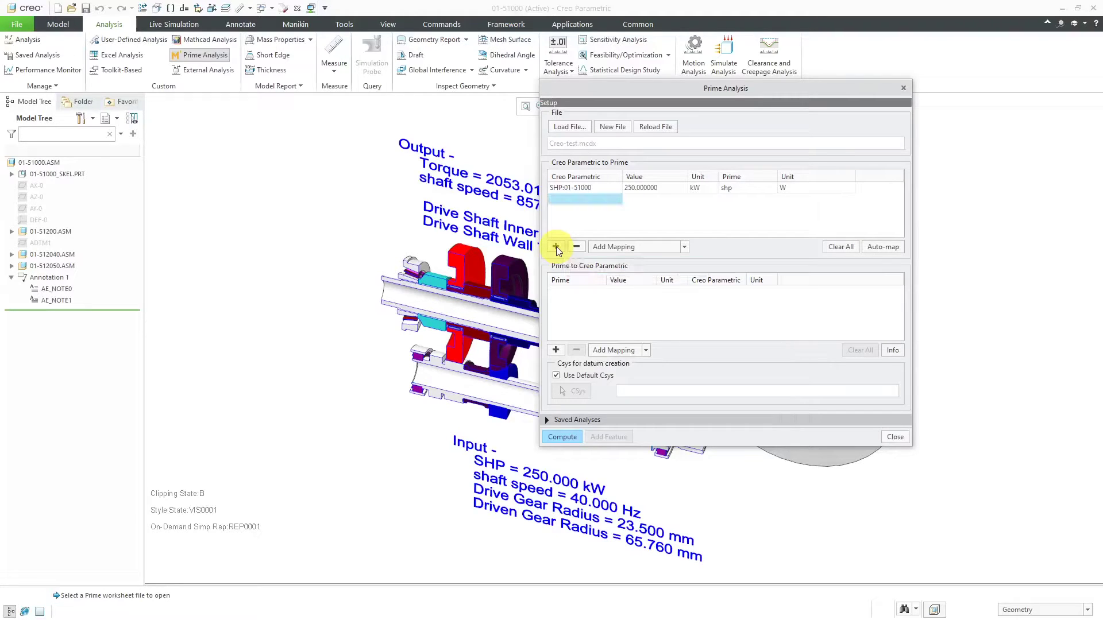
pyautogui.rightClick(591, 201)
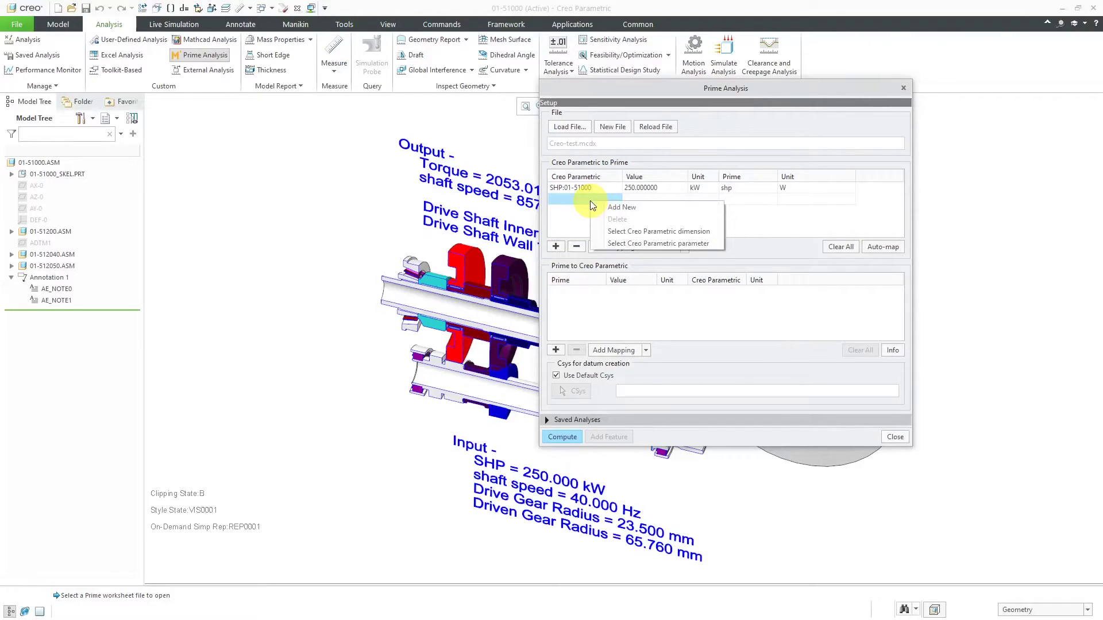
pyautogui.click(639, 241)
pyautogui.moveTo(601, 371); pyautogui.dragTo(422, 150)
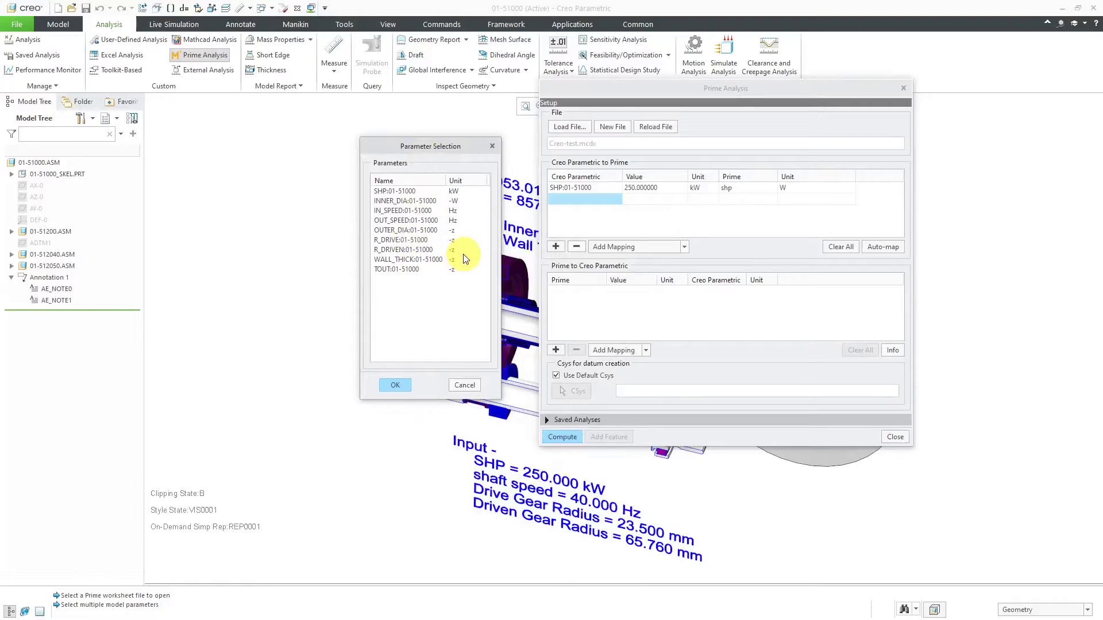
pyautogui.click(399, 241)
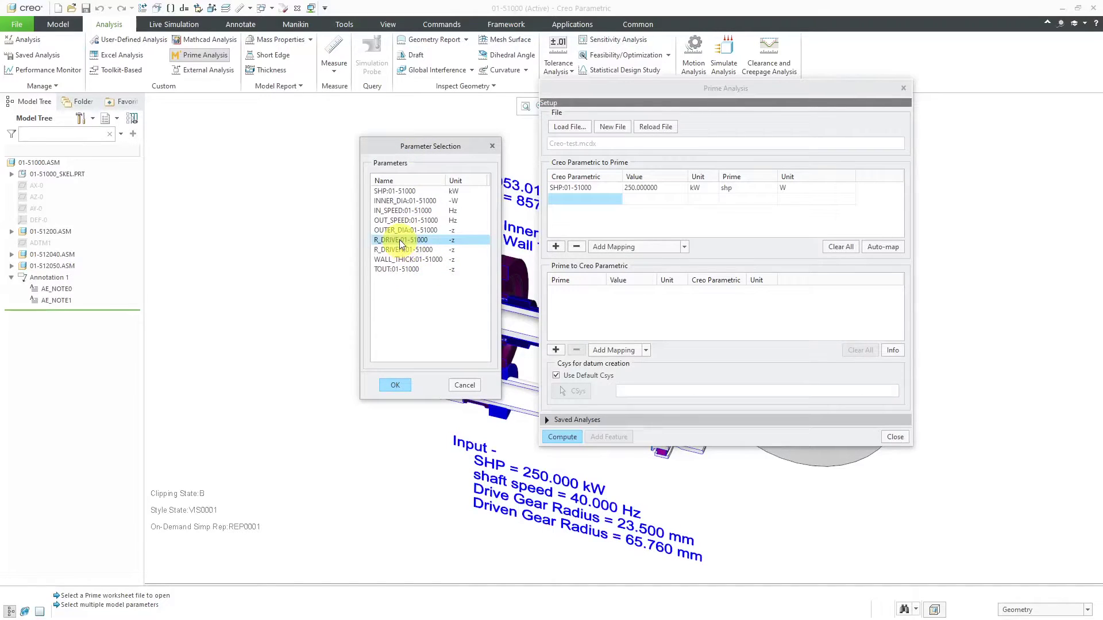
pyautogui.keyDown('ctrl'); pyautogui.click(403, 250); pyautogui.keyUp('ctrl')
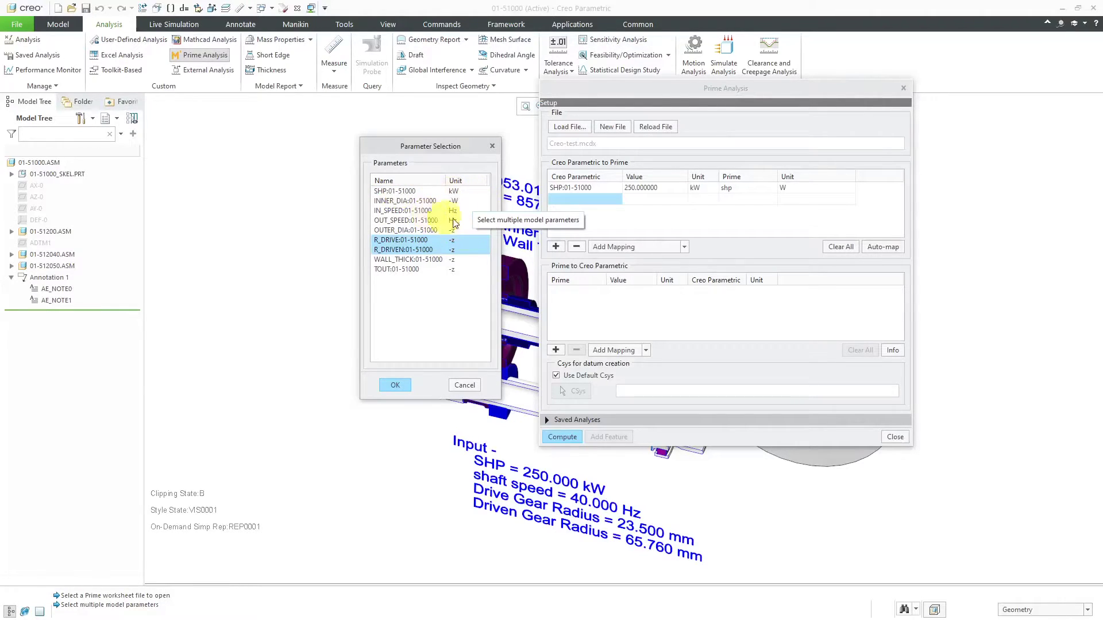
pyautogui.keyDown('ctrl'); pyautogui.click(420, 212); pyautogui.keyUp('ctrl')
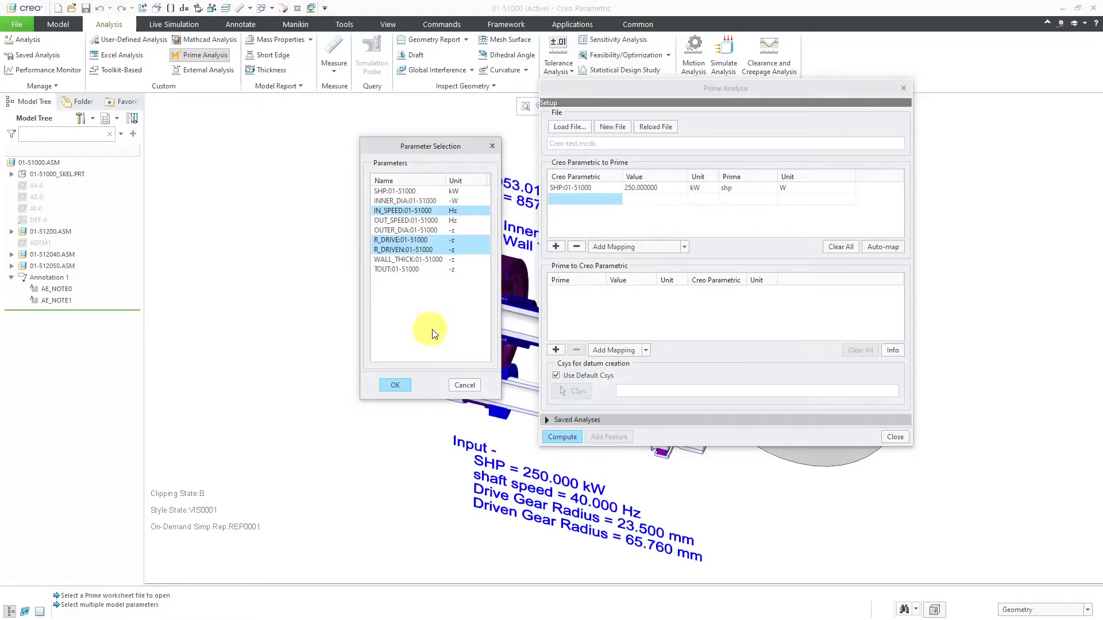
pyautogui.click(399, 384)
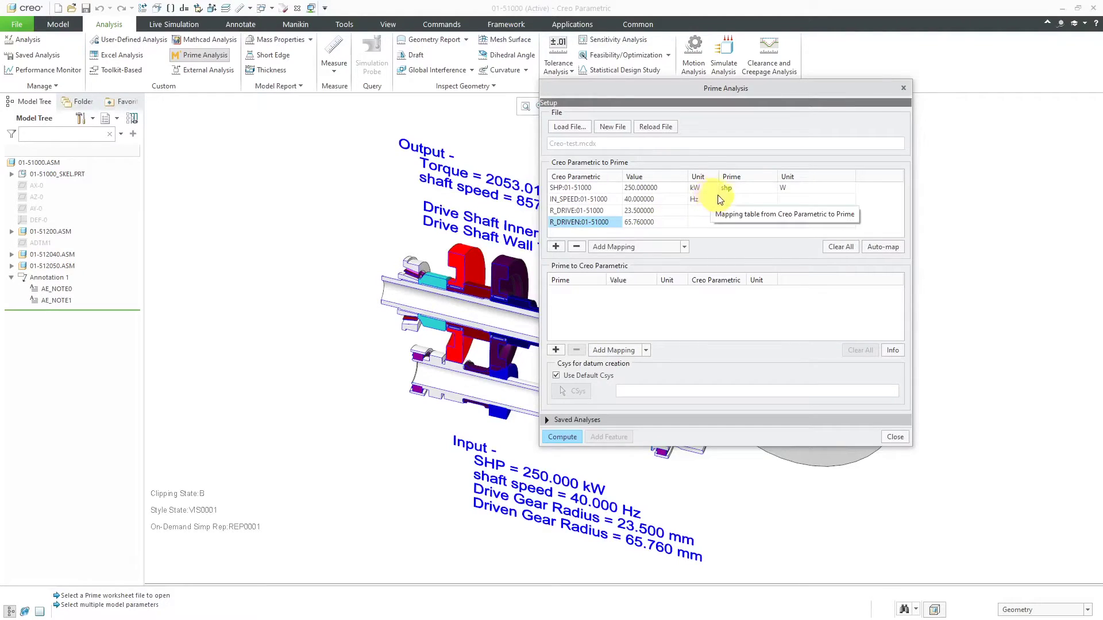
# Map the IN_SPEED parameter to the Prime input Rin.
pyautogui.rightClick(736, 201)
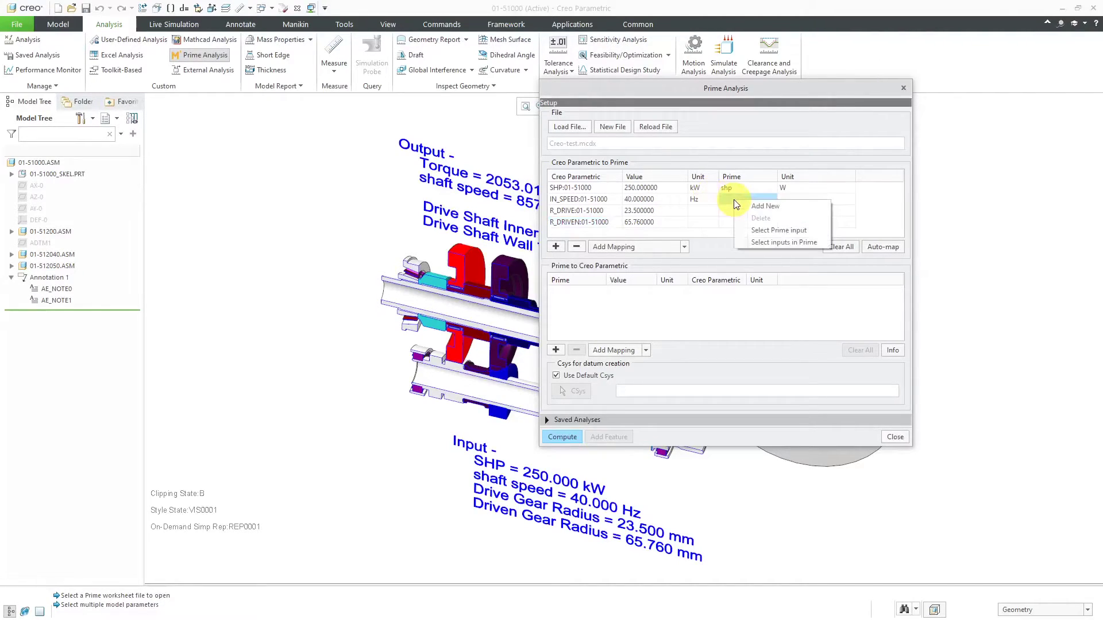
pyautogui.click(780, 229)
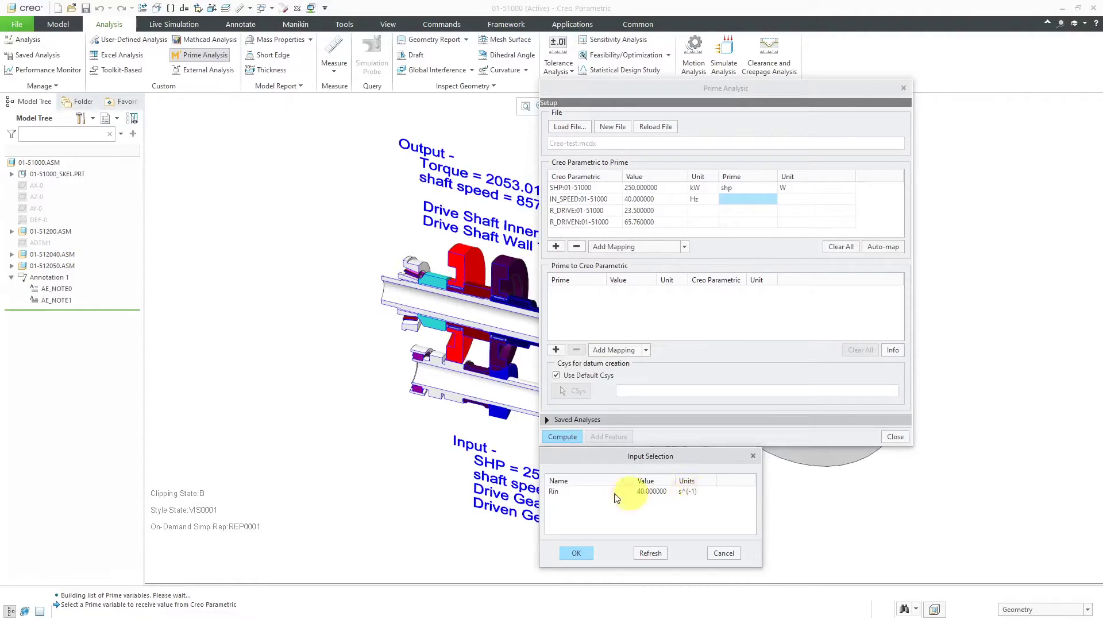
pyautogui.click(581, 492)
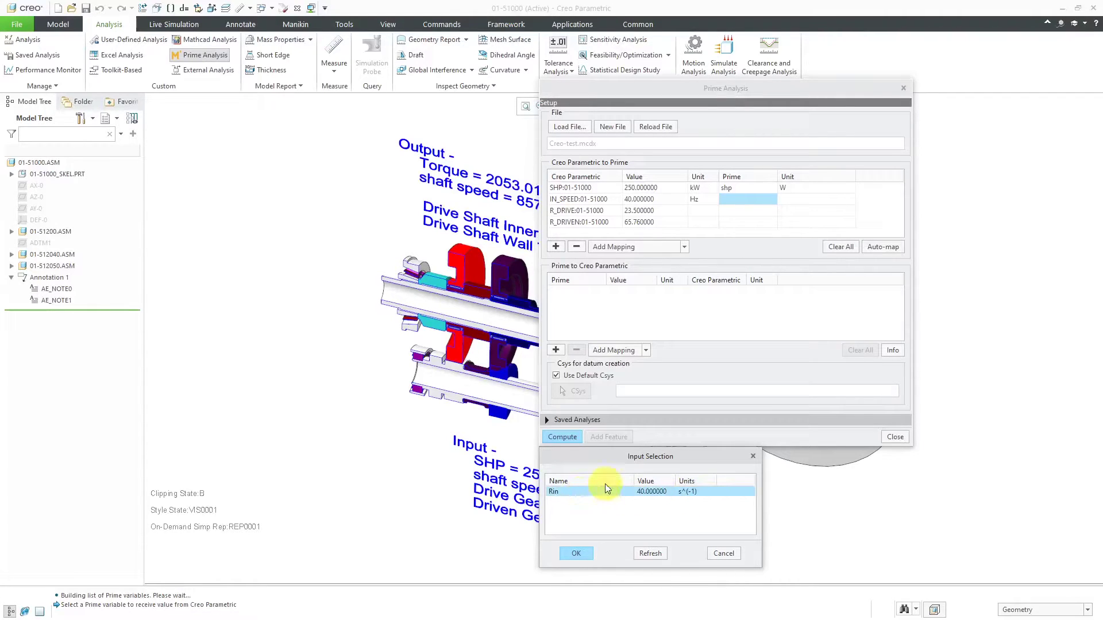
pyautogui.click(577, 553)
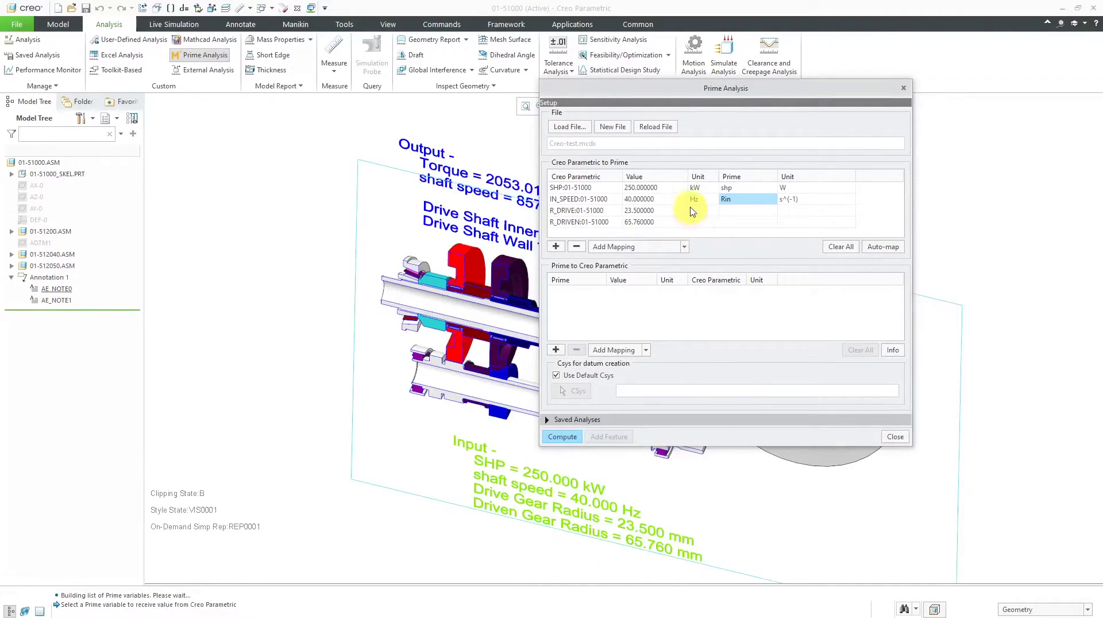
# Map the R_DRIVE parameter to the Prime input rdrive and R_DRIVEN to rdriven.
pyautogui.rightClick(744, 210)
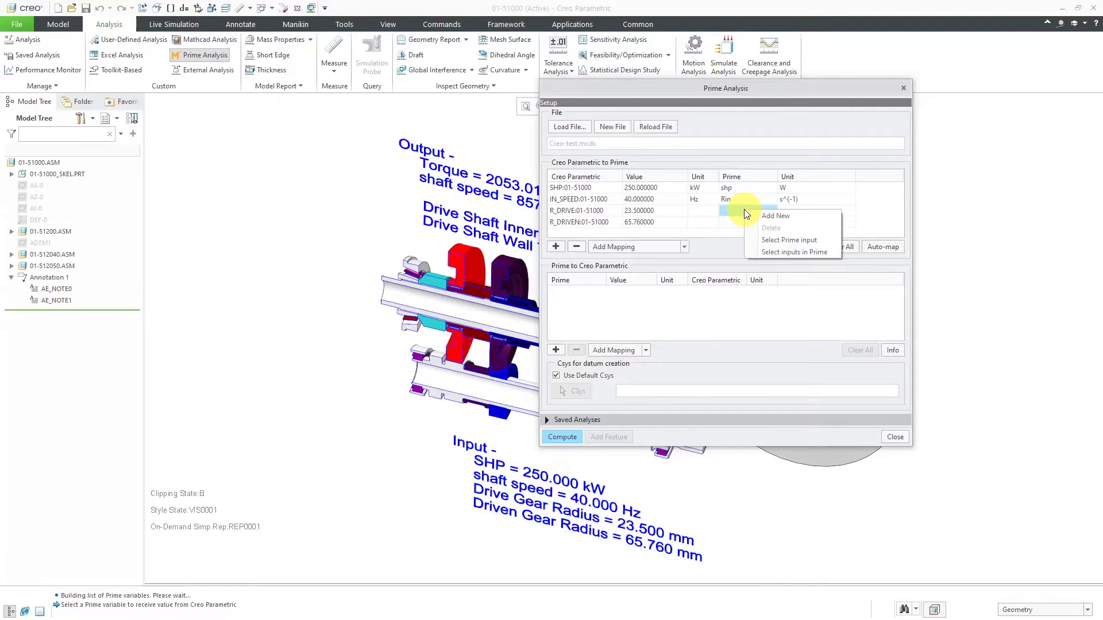
pyautogui.click(784, 241)
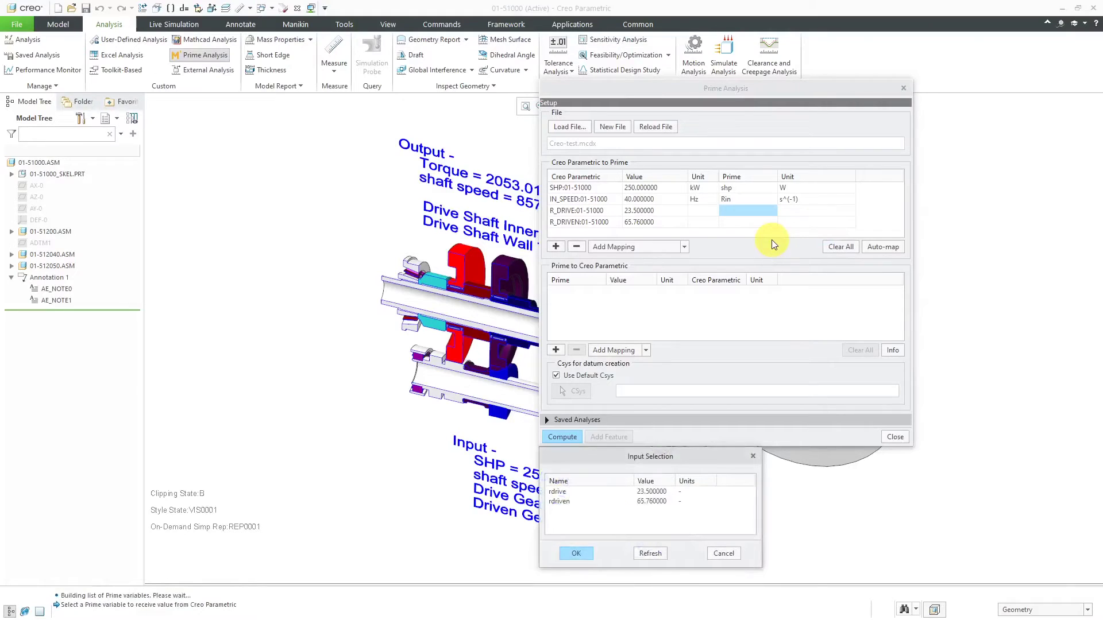
pyautogui.click(556, 491)
pyautogui.click(579, 554)
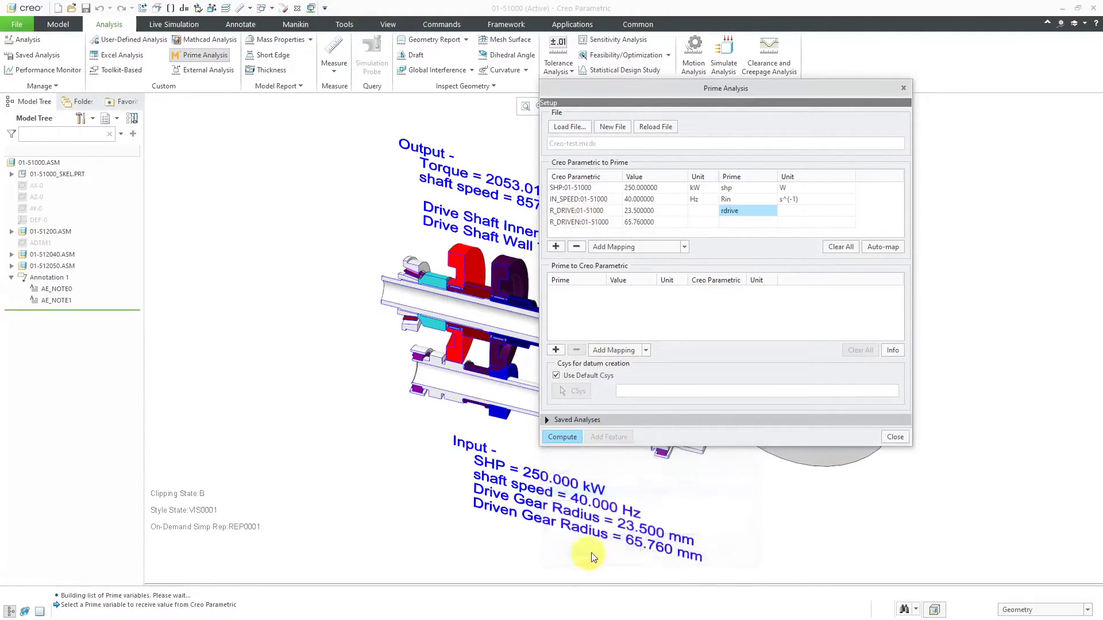
pyautogui.rightClick(749, 223)
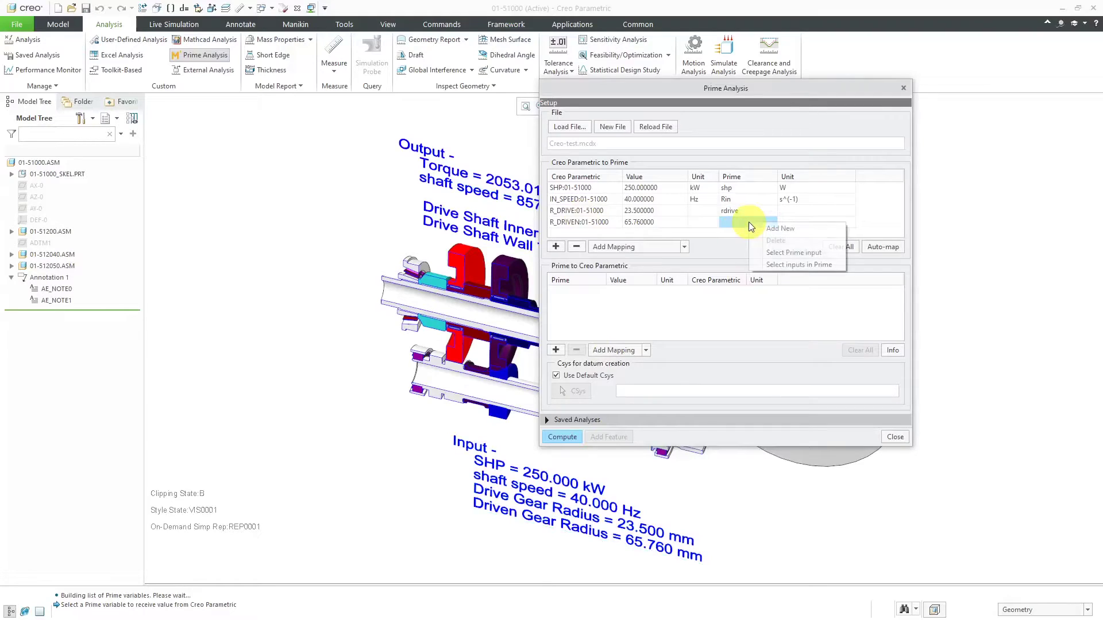
pyautogui.click(790, 254)
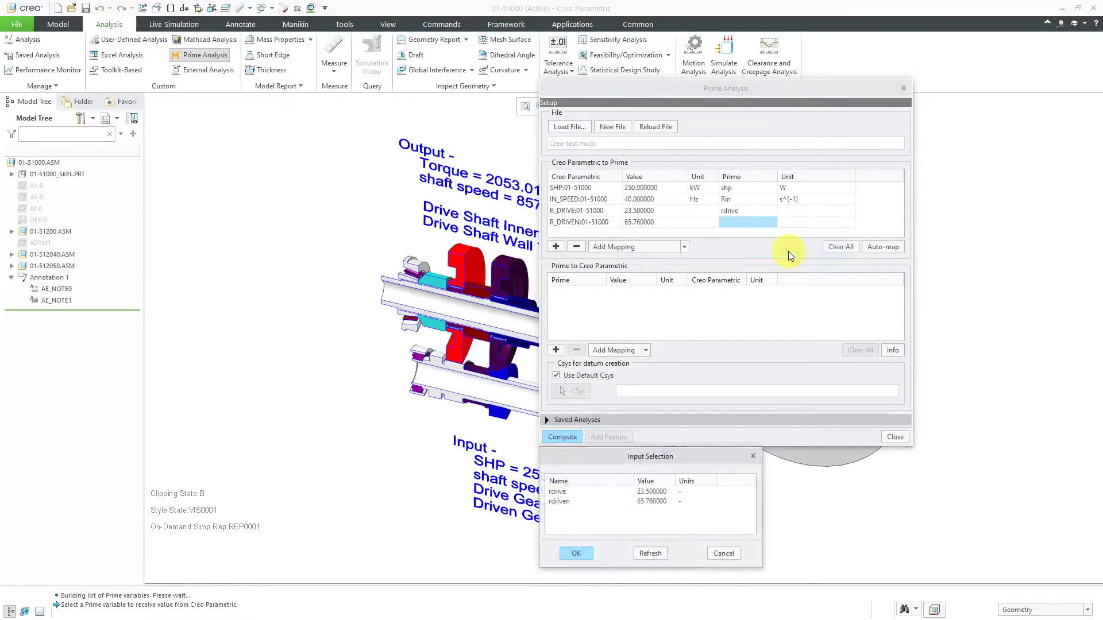
pyautogui.click(554, 502)
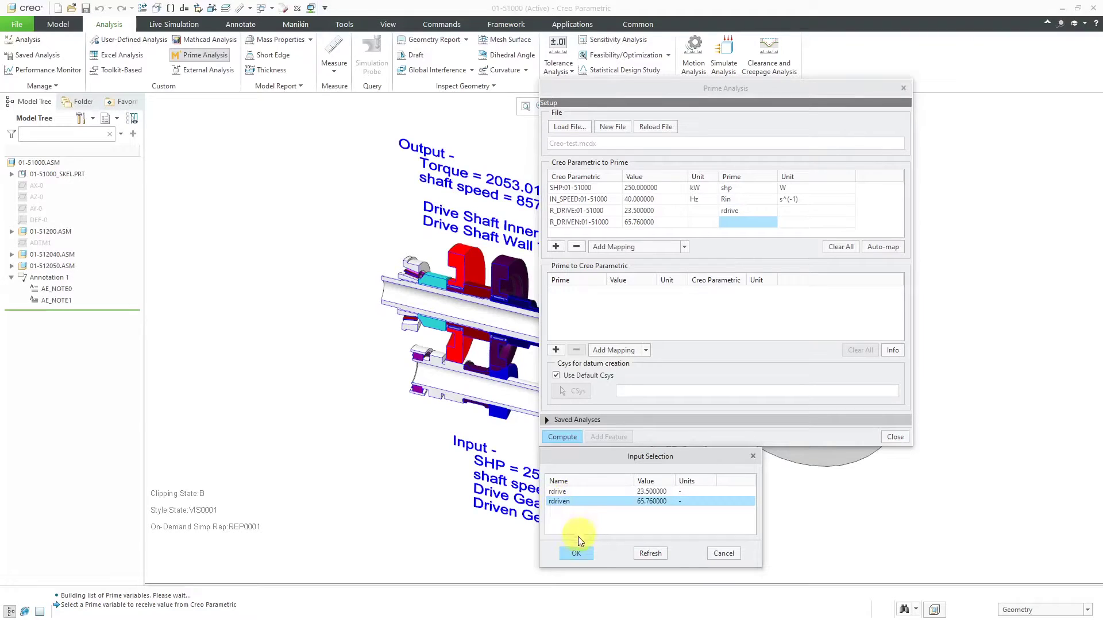
pyautogui.click(576, 553)
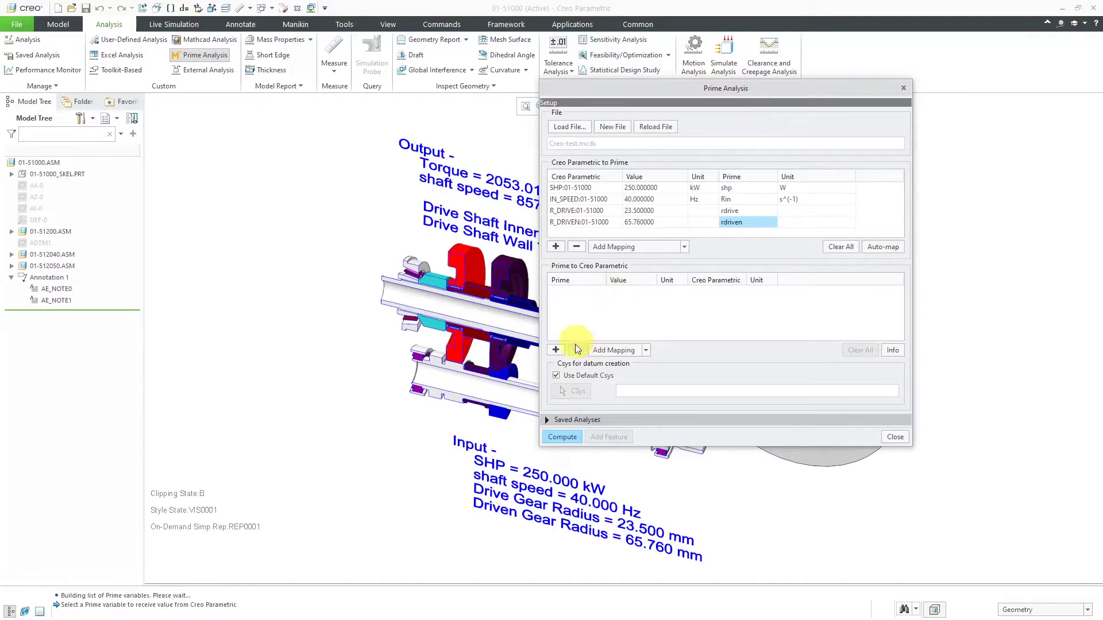
# Add the Prime outputs Rout, Tout and Did to the Prime to Creo Parametric mapping and compute the analysis.
pyautogui.click(556, 350)
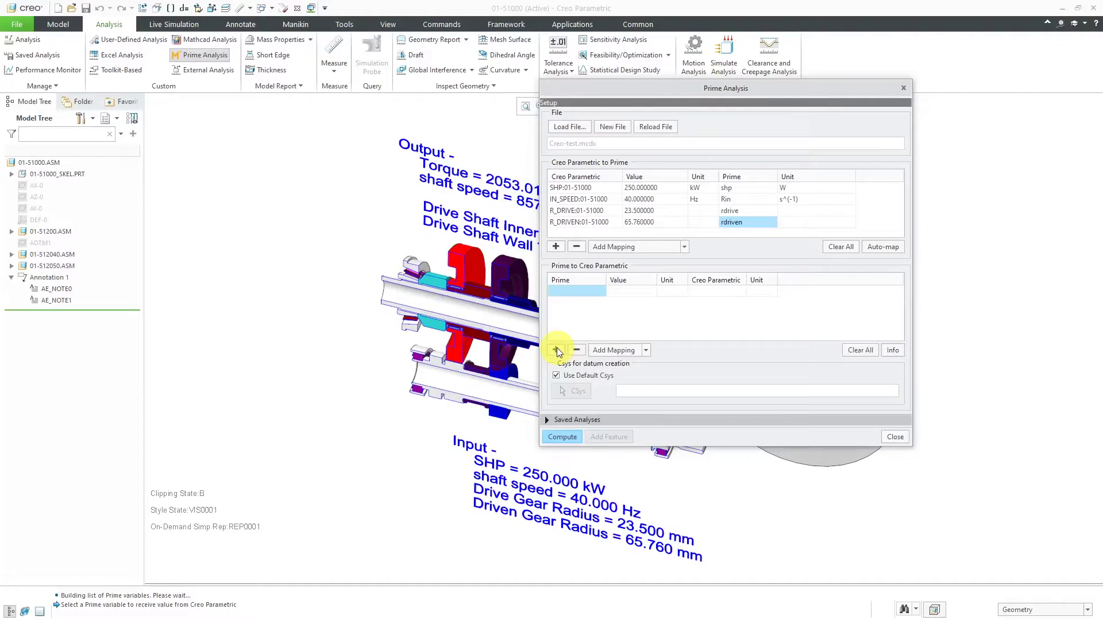
pyautogui.rightClick(574, 291)
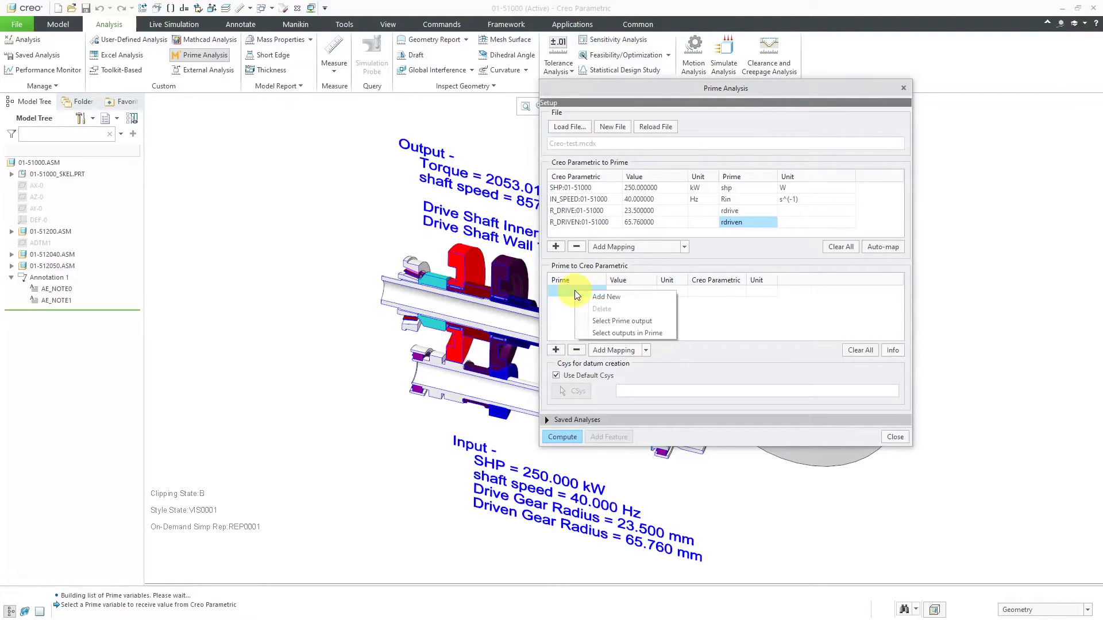
pyautogui.click(604, 322)
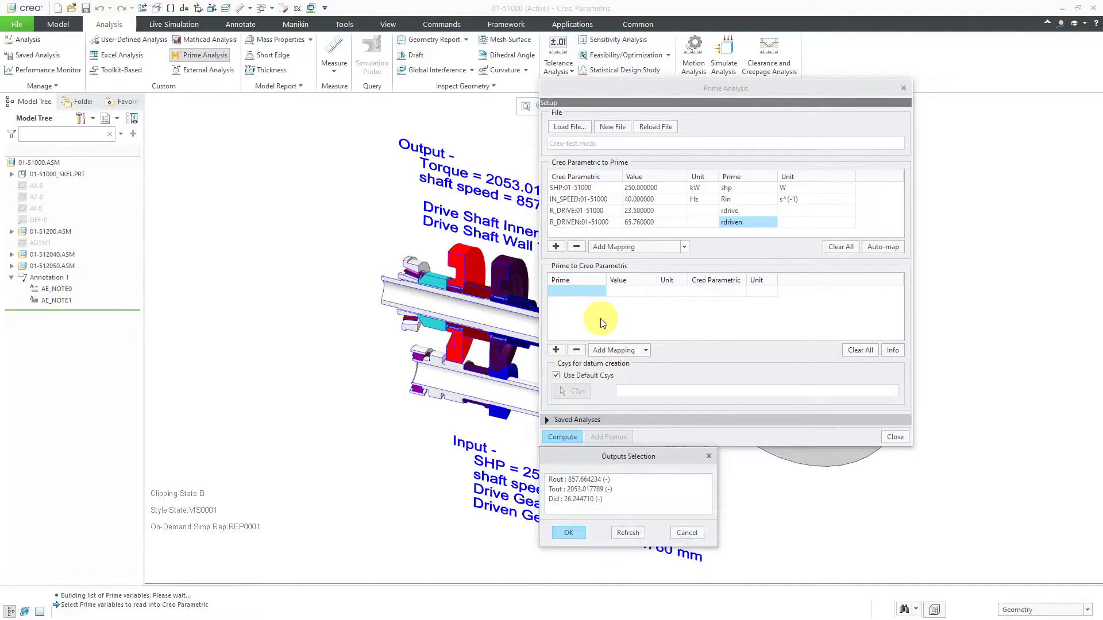
pyautogui.moveTo(612, 454); pyautogui.dragTo(341, 174)
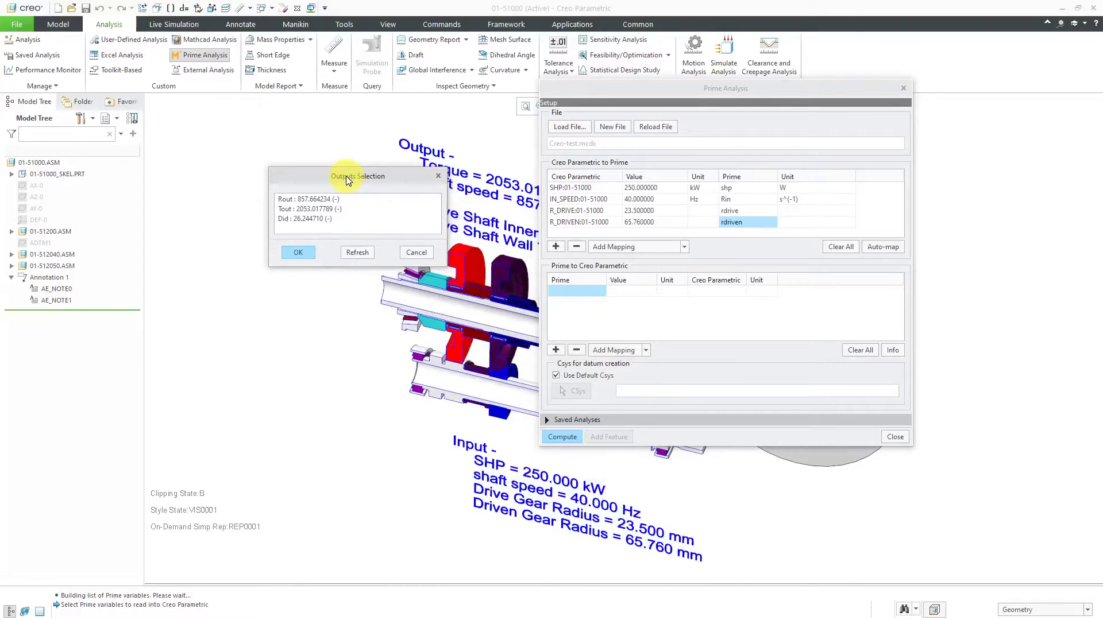
pyautogui.click(319, 200)
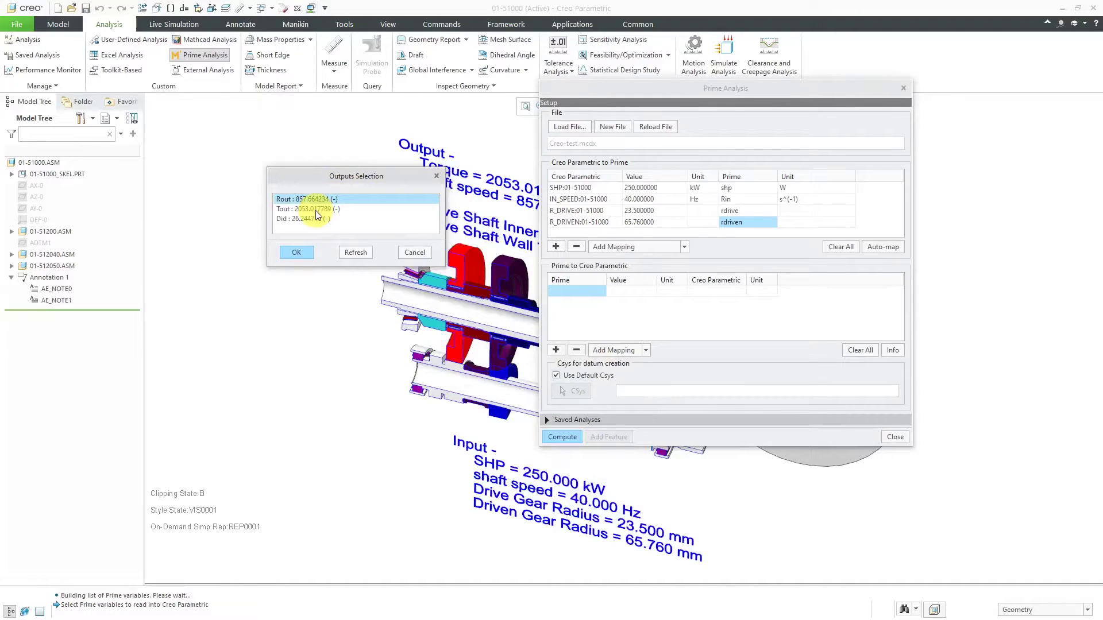
pyautogui.keyDown('ctrl'); pyautogui.click(316, 210); pyautogui.keyUp('ctrl')
pyautogui.keyDown('ctrl'); pyautogui.click(313, 221); pyautogui.keyUp('ctrl')
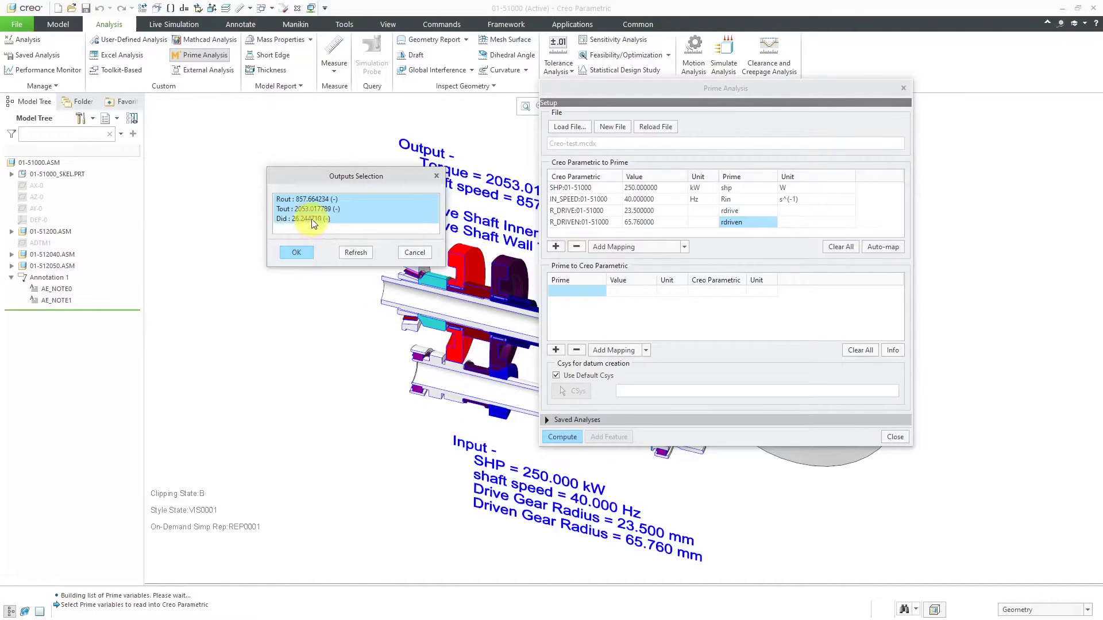
pyautogui.click(298, 252)
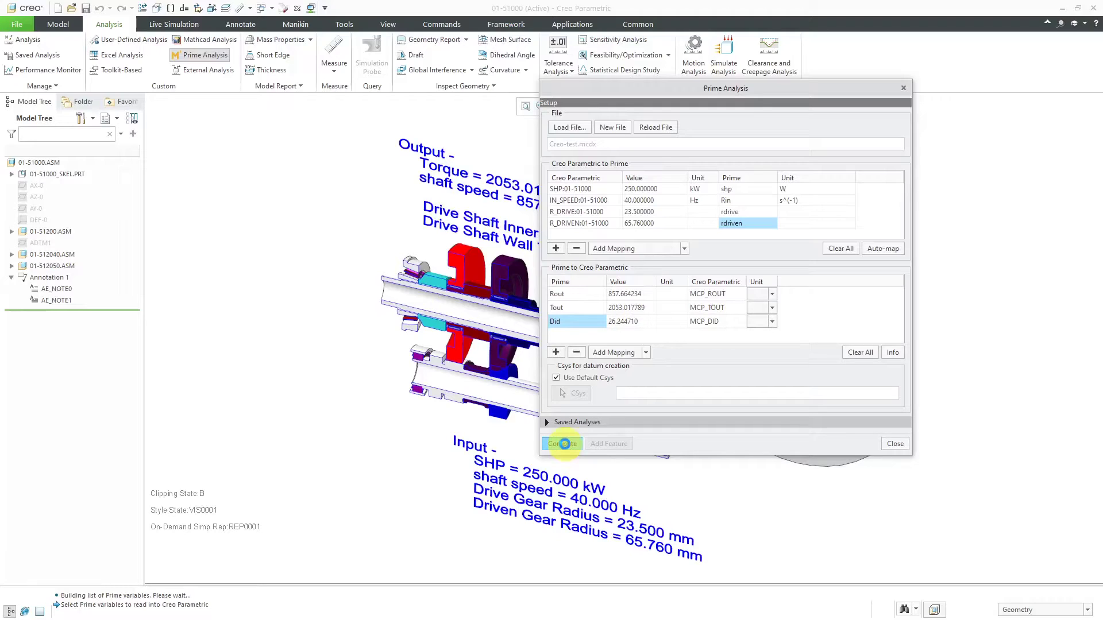
pyautogui.click(564, 444)
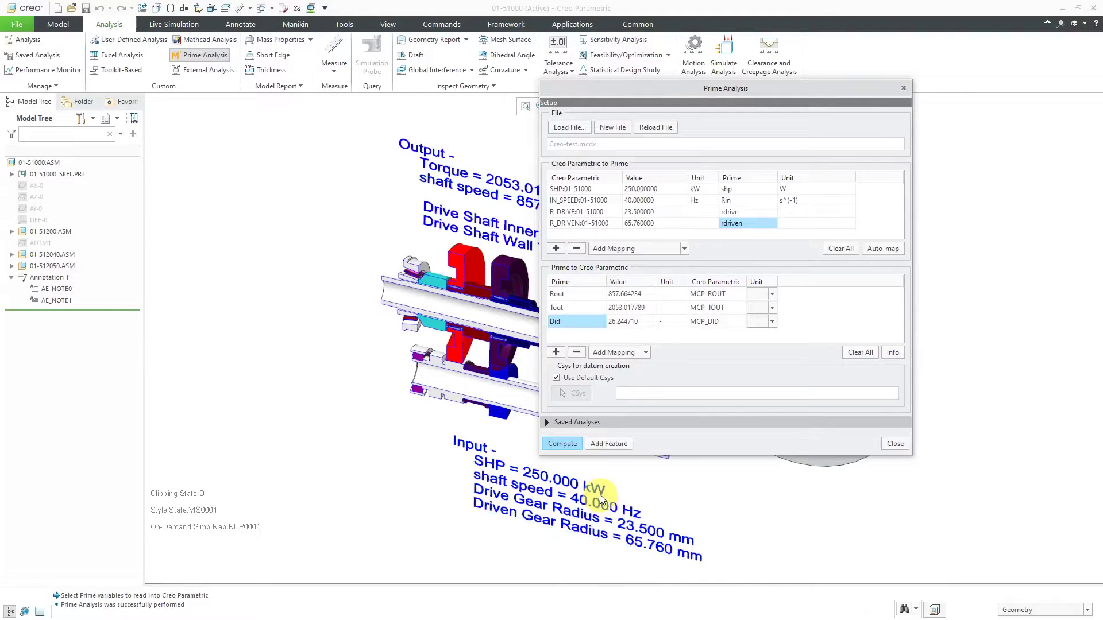
# Switch to Mathcad Prime, multiply rev by 60 in the Rout unit divisor, save the Creo-test worksheet and return to Creo Parametric.
pyautogui.hotkey('alt', 'Tab')
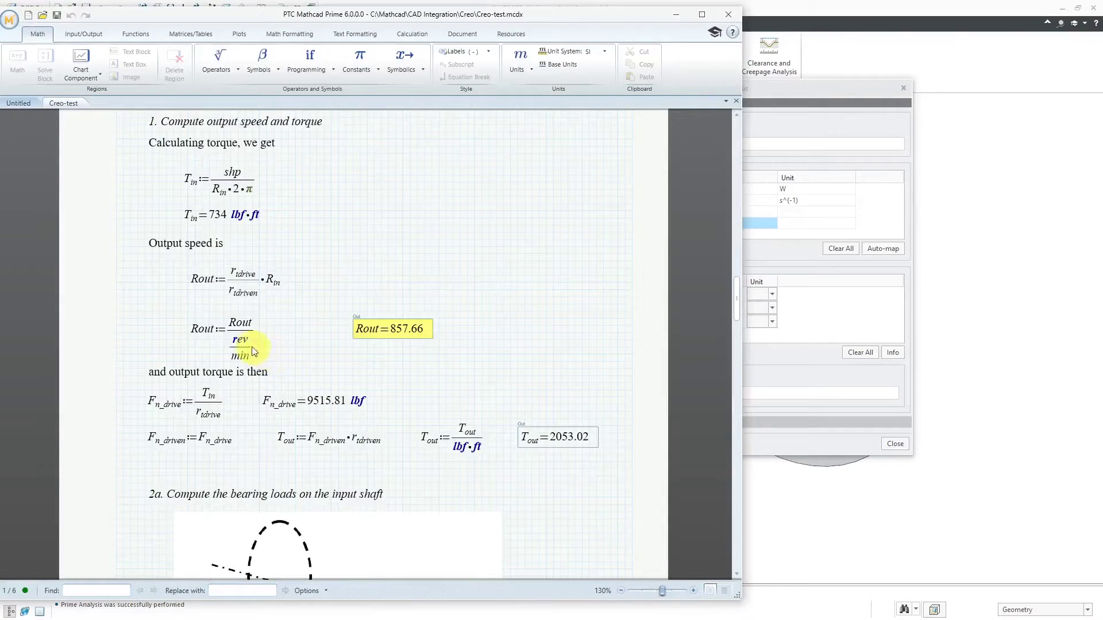
pyautogui.click(232, 343)
pyautogui.write('60*')
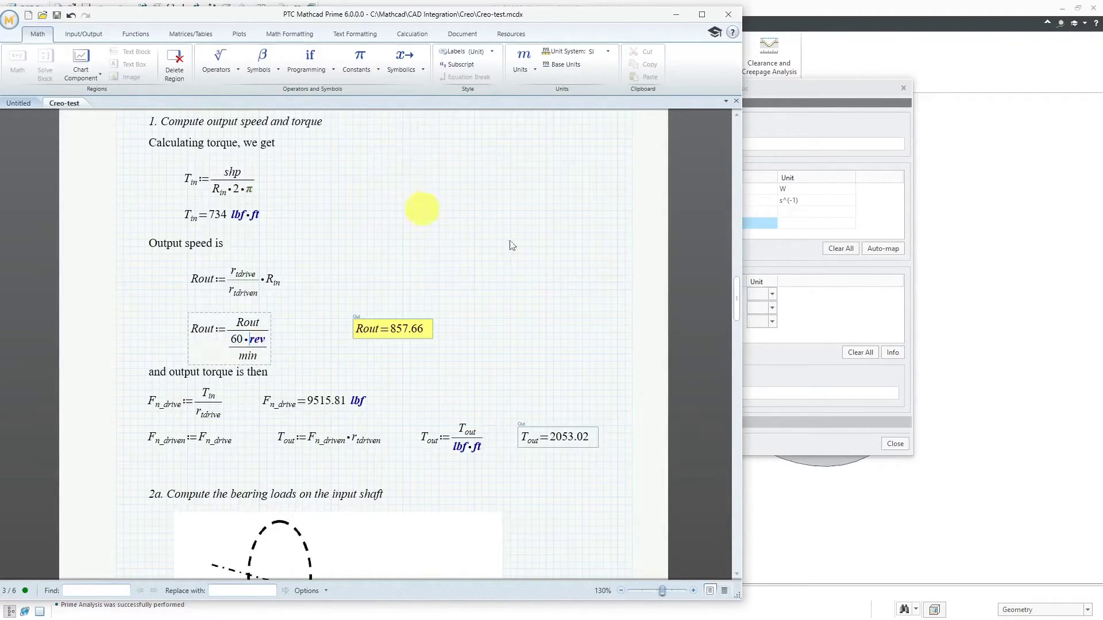
pyautogui.click(524, 345)
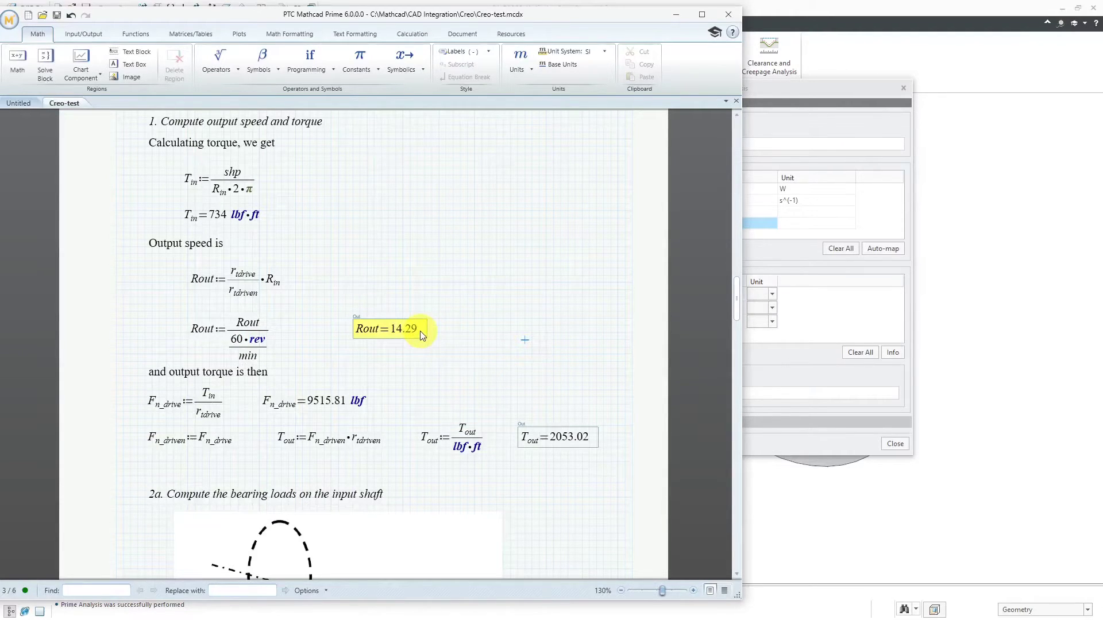
pyautogui.click(56, 15)
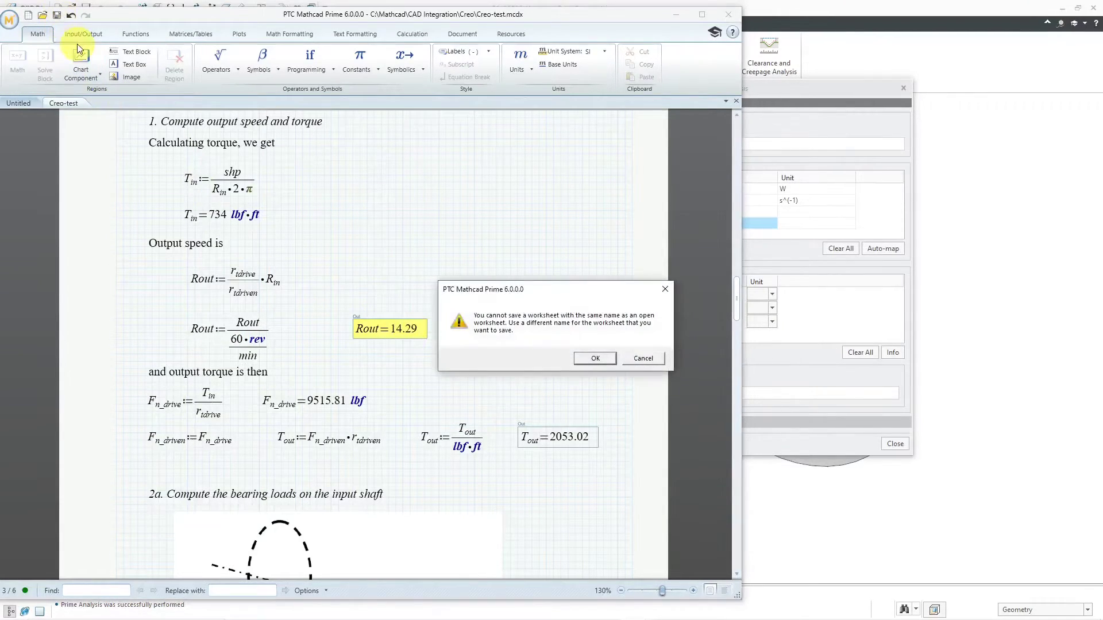
pyautogui.click(644, 358)
pyautogui.click(676, 14)
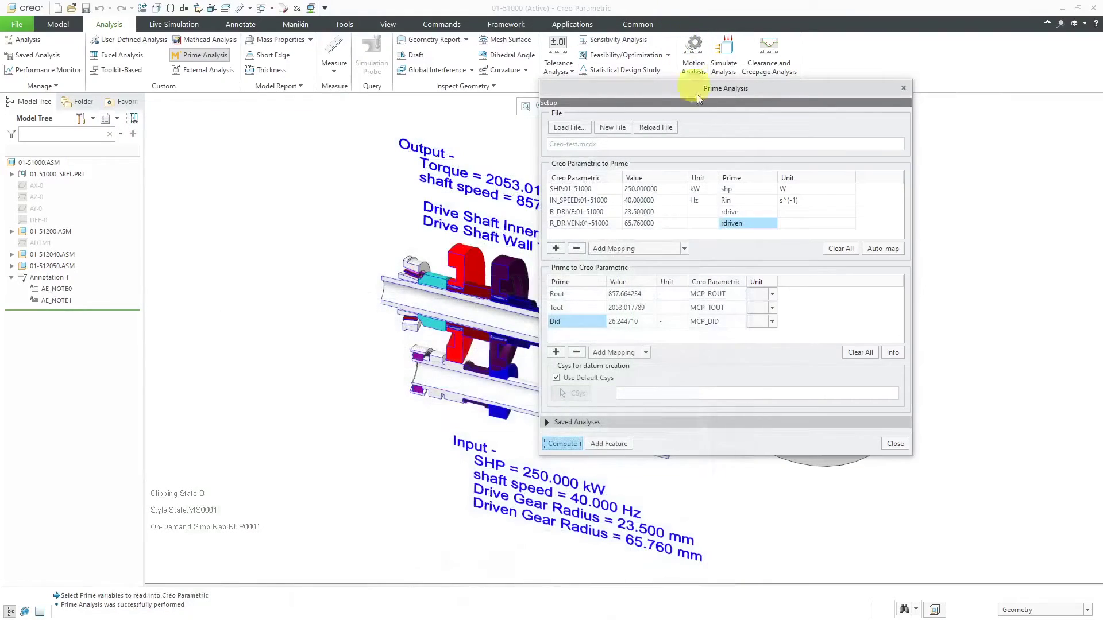
# Reload the Creo-test worksheet, recompute the Prime Analysis and save it as an assembly feature named Prime.
pyautogui.click(663, 126)
pyautogui.click(574, 443)
pyautogui.click(609, 443)
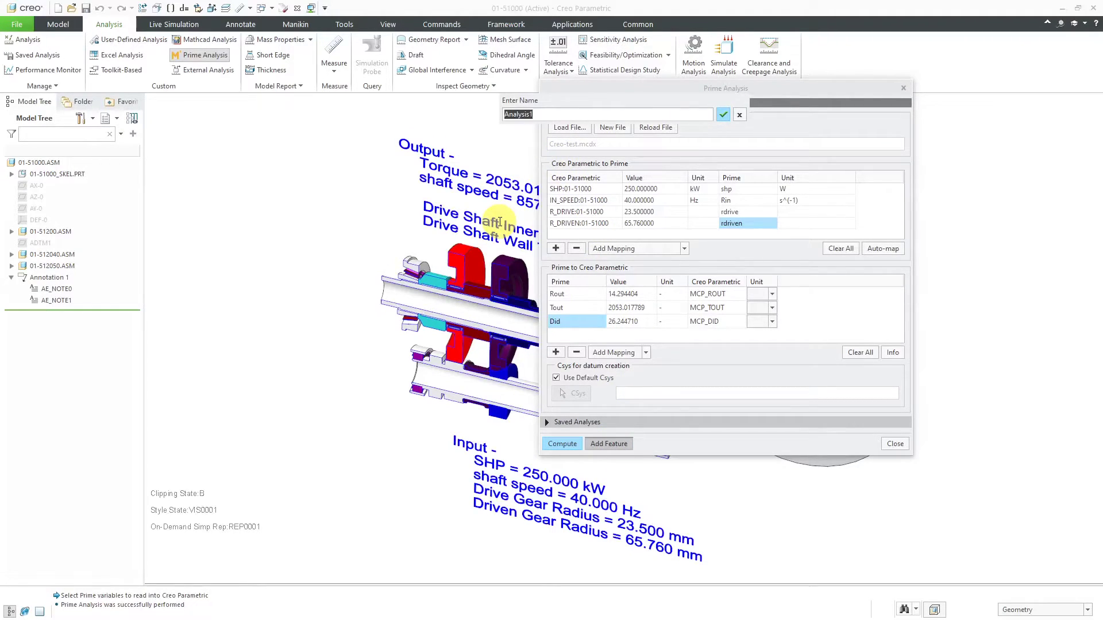
pyautogui.write('Prime')
pyautogui.press('Return')
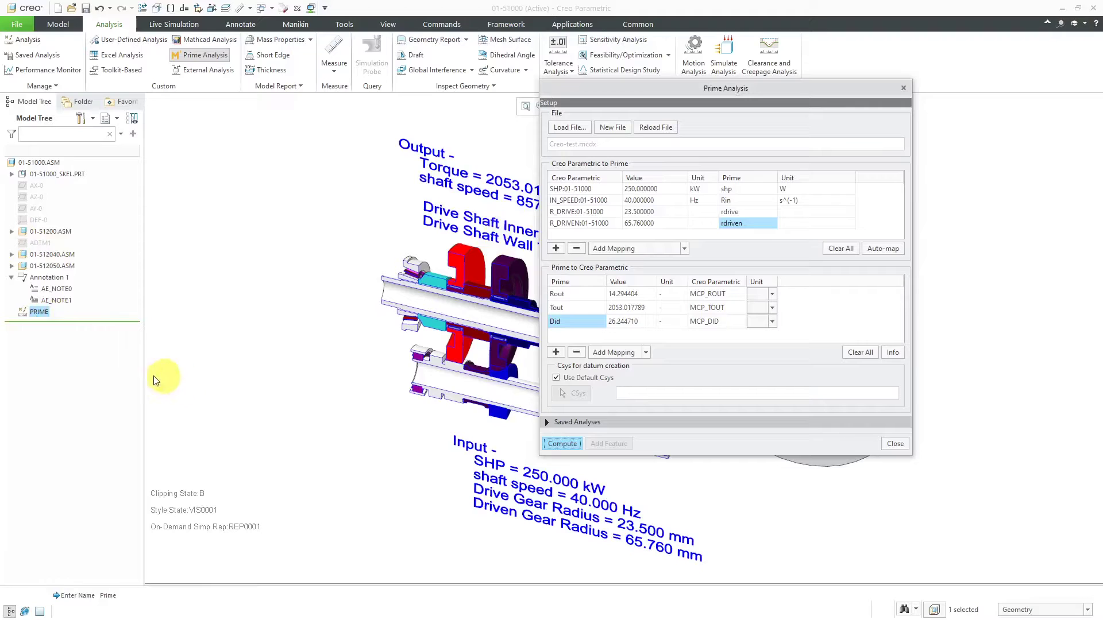
pyautogui.click(897, 446)
# Examine the feature information of the PRIME analysis, including its local parameters.
pyautogui.rightClick(40, 312)
pyautogui.moveTo(80, 407)
pyautogui.click(226, 409)
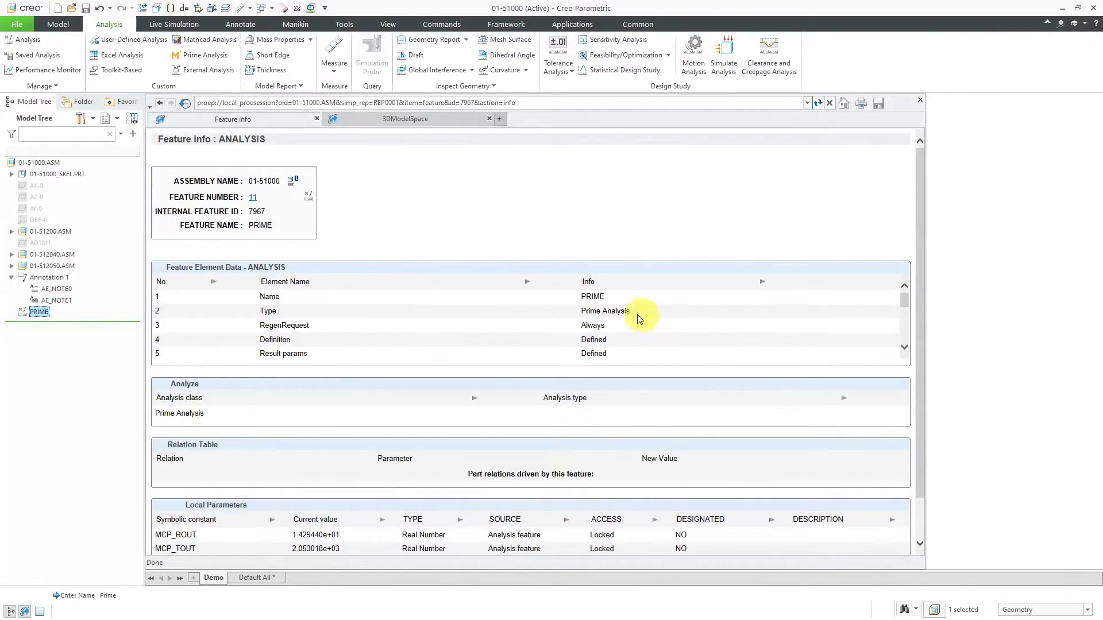
pyautogui.scroll(-2, 919, 329)
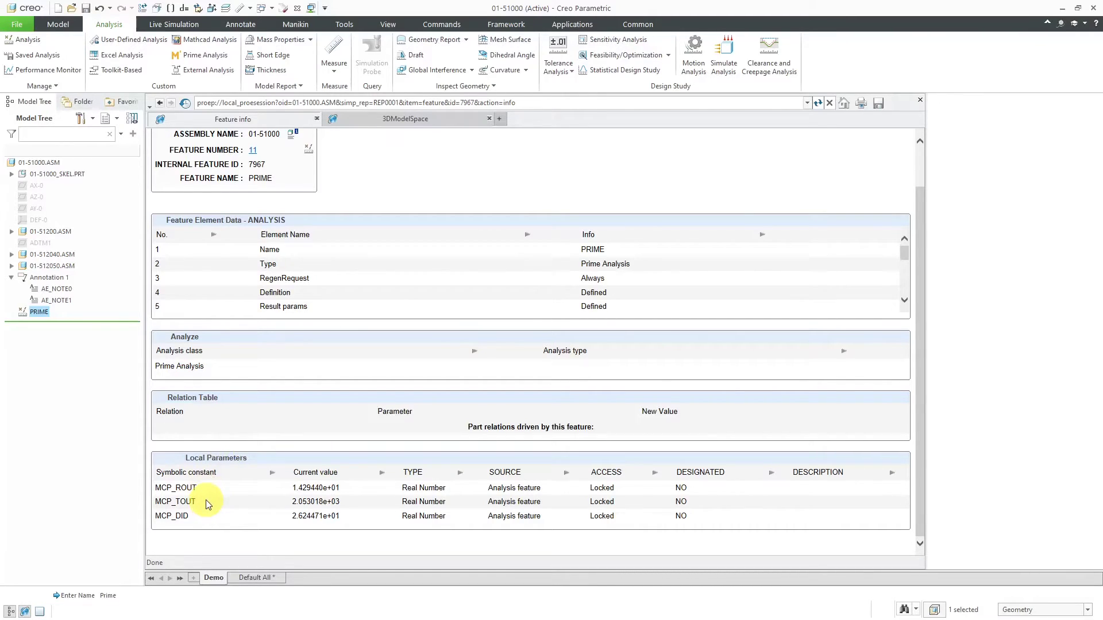
pyautogui.click(920, 100)
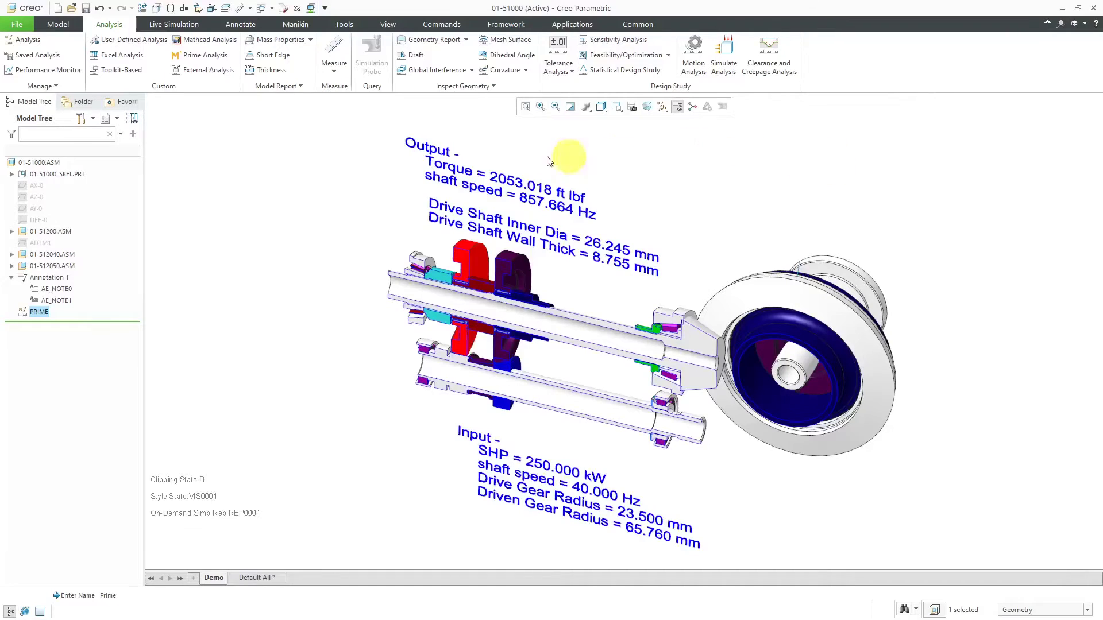
# Open the assembly relations and start an assignment to the OUT_SPEED parameter under the returned Mathcad data comment.
pyautogui.click(71, 25)
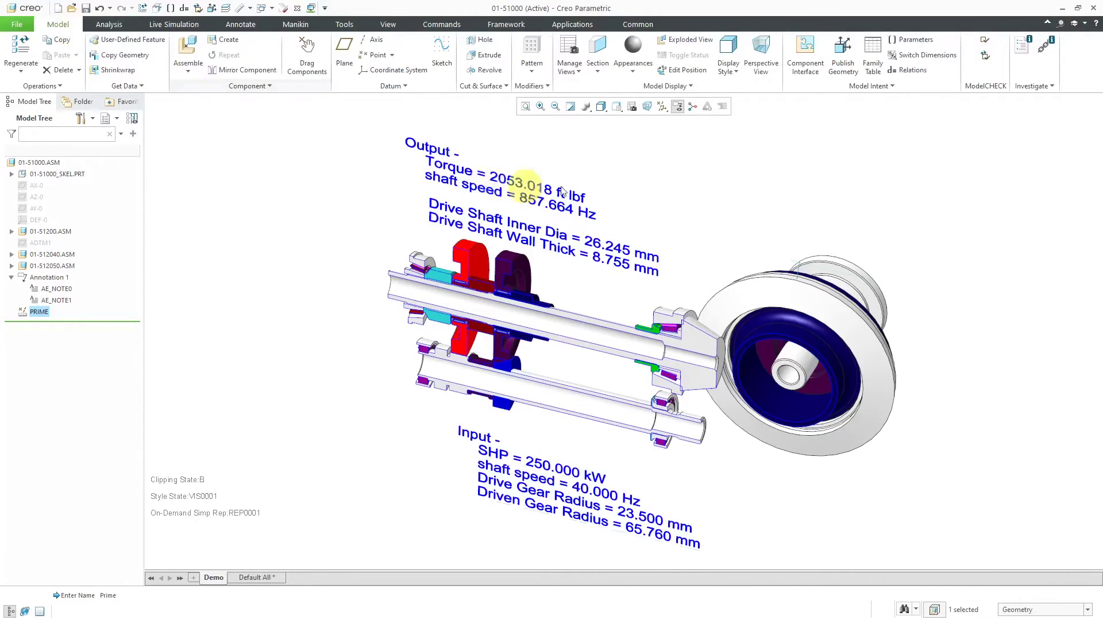
pyautogui.click(909, 70)
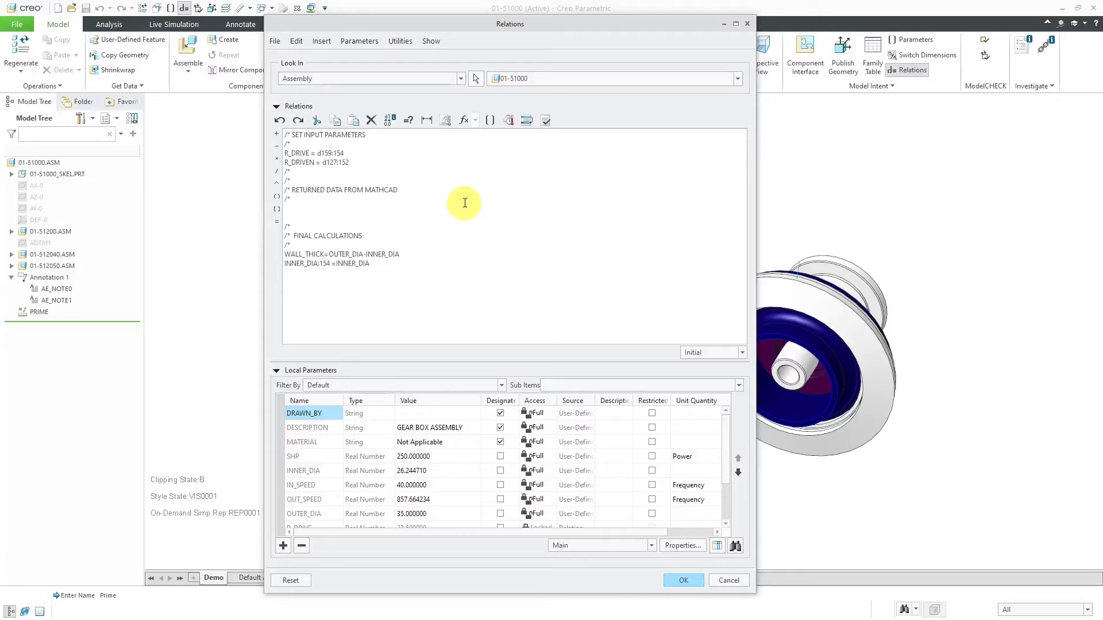
pyautogui.click(490, 120)
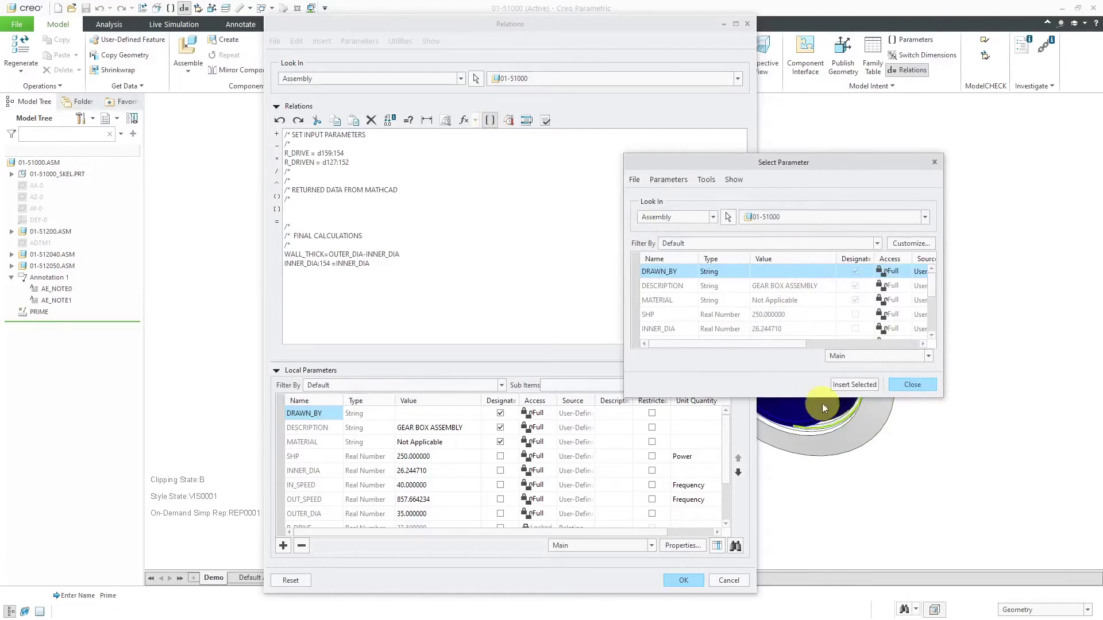
pyautogui.moveTo(773, 397); pyautogui.dragTo(768, 519)
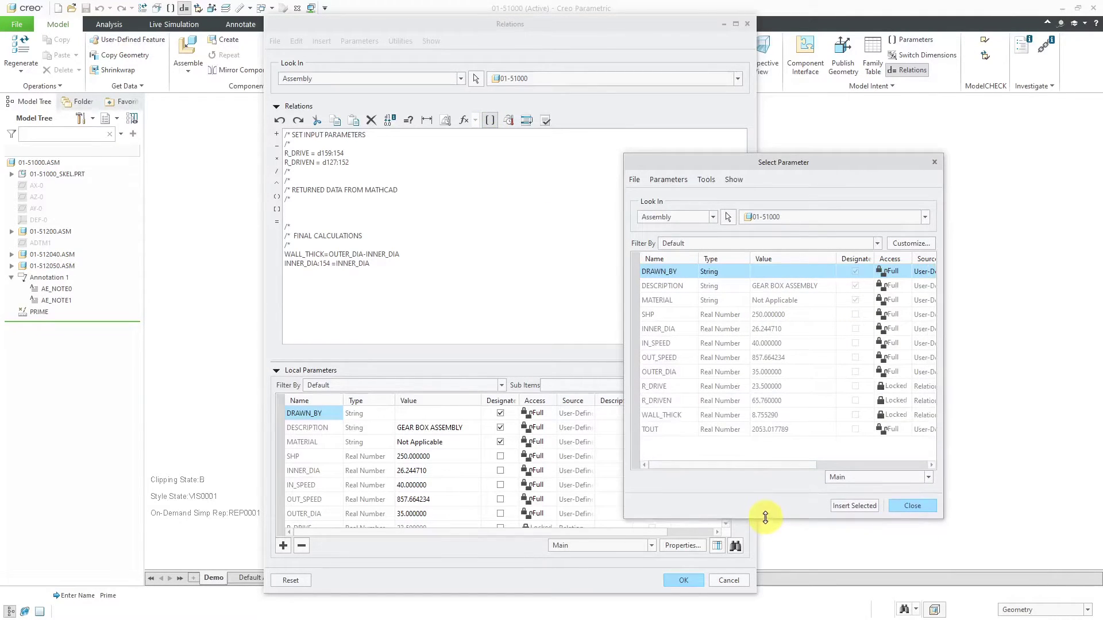
pyautogui.click(664, 358)
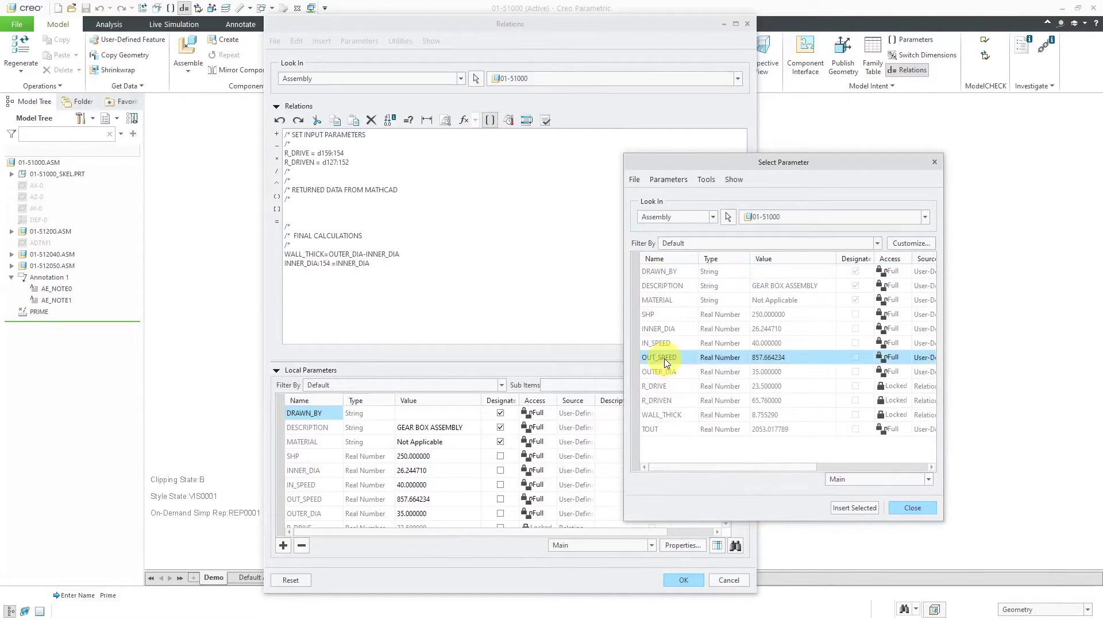
pyautogui.click(852, 508)
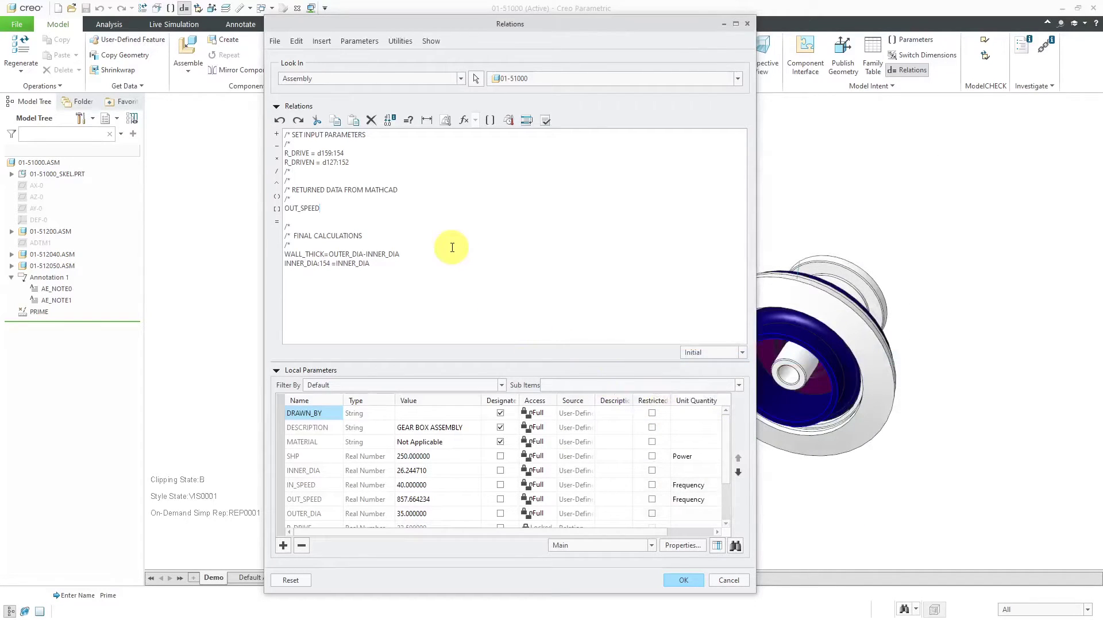
pyautogui.write('=')
# Complete the OUT_SPEED relation with the MCP_ROUT parameter of the PRIME feature.
pyautogui.click(491, 121)
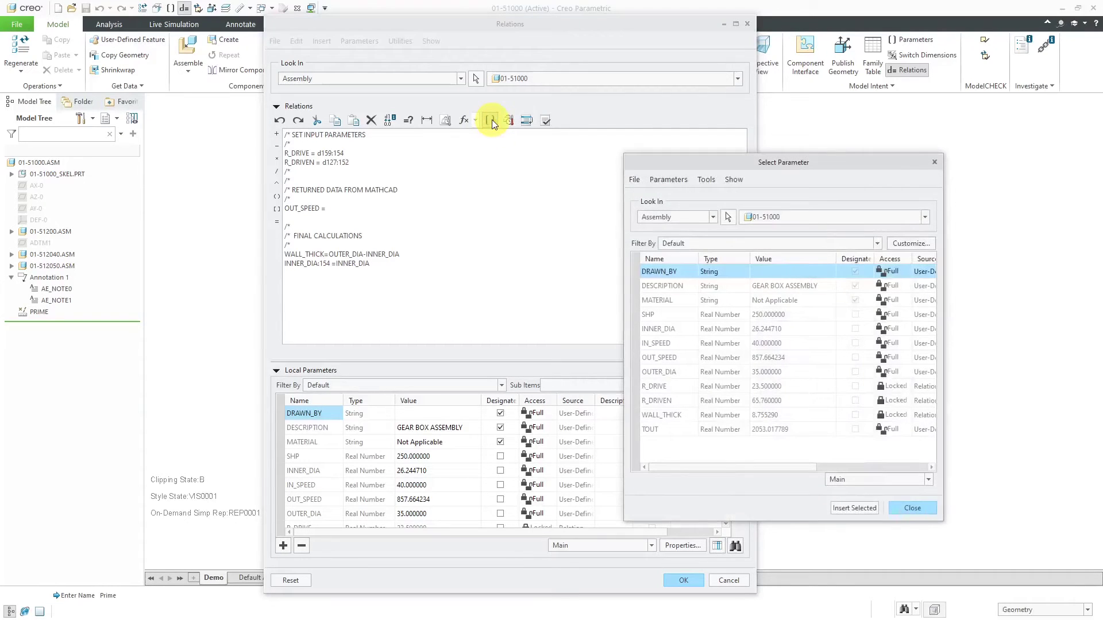
pyautogui.click(711, 218)
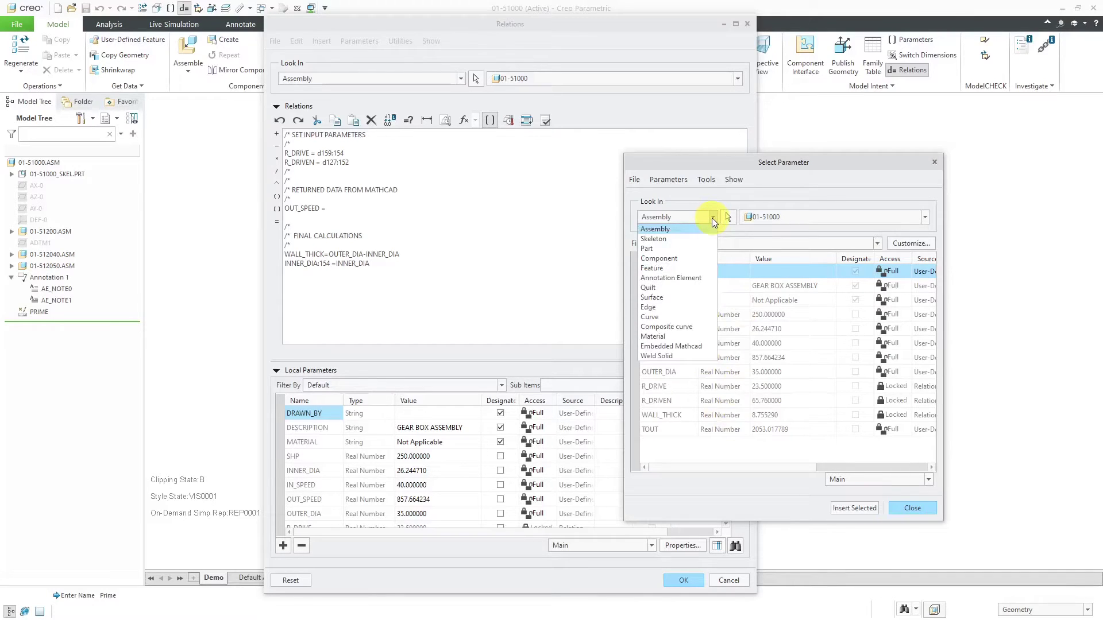
pyautogui.click(701, 268)
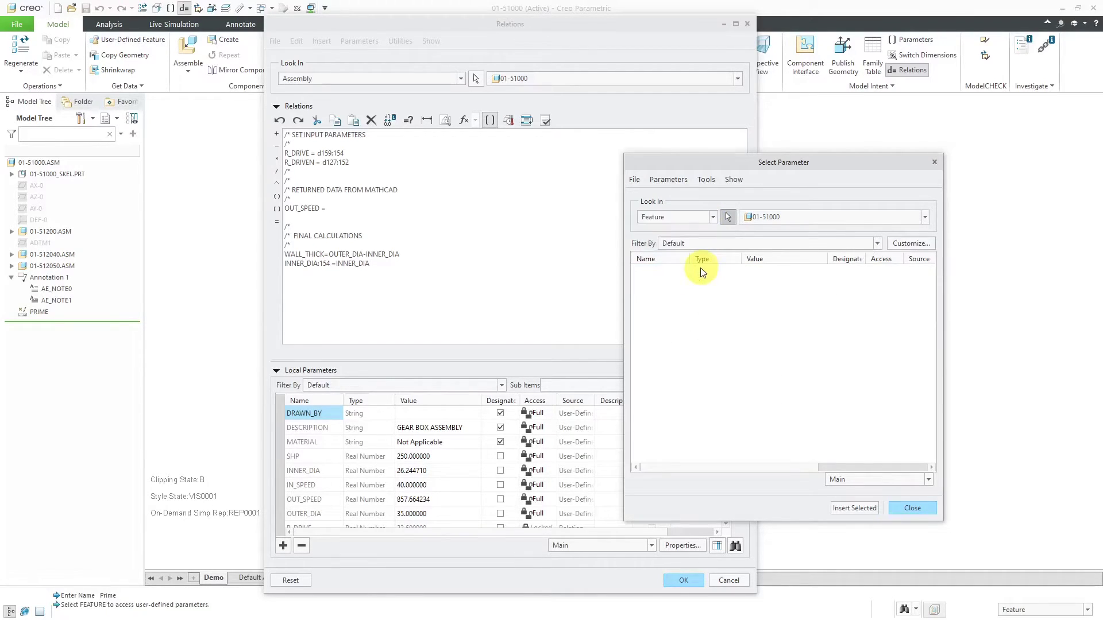
pyautogui.click(40, 313)
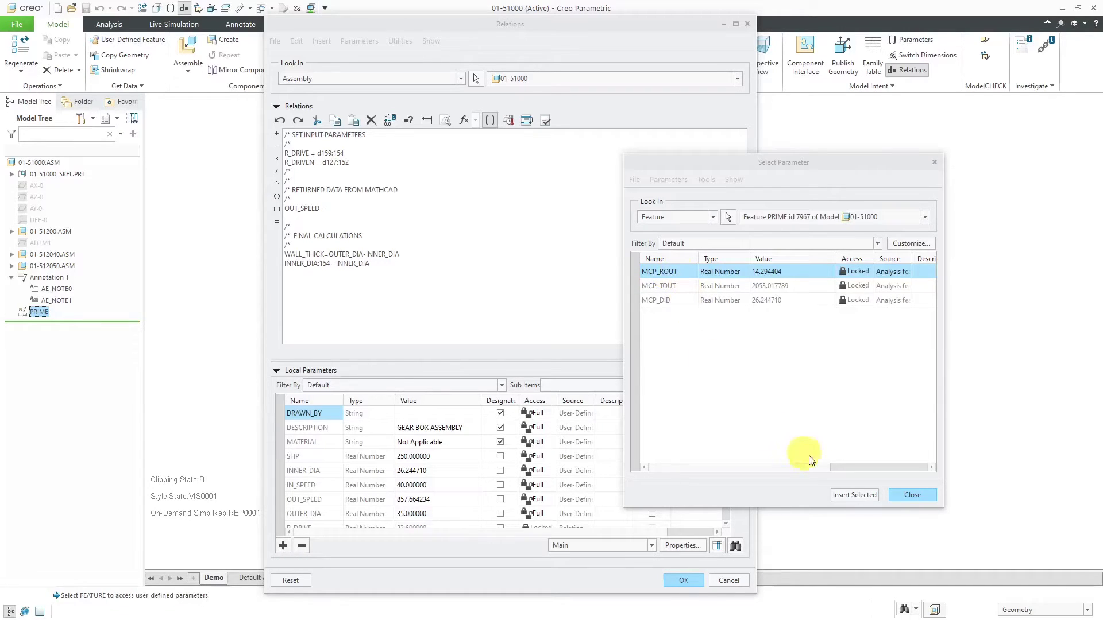
pyautogui.click(859, 495)
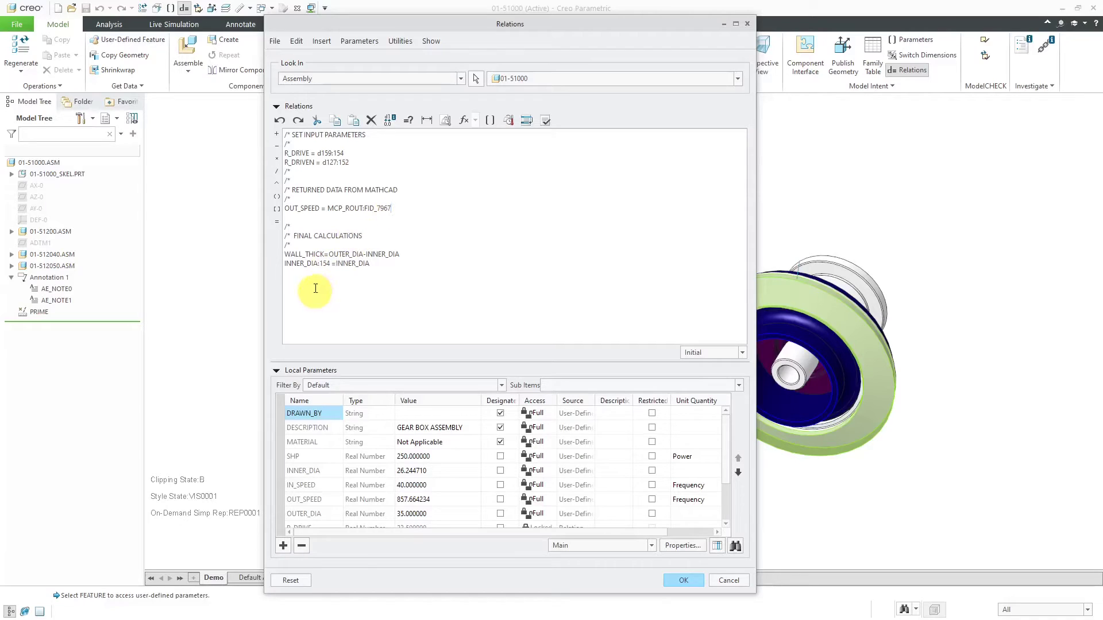
# Add the Feat ID column to the model tree and place it directly after the Model Tree column.
pyautogui.click(93, 119)
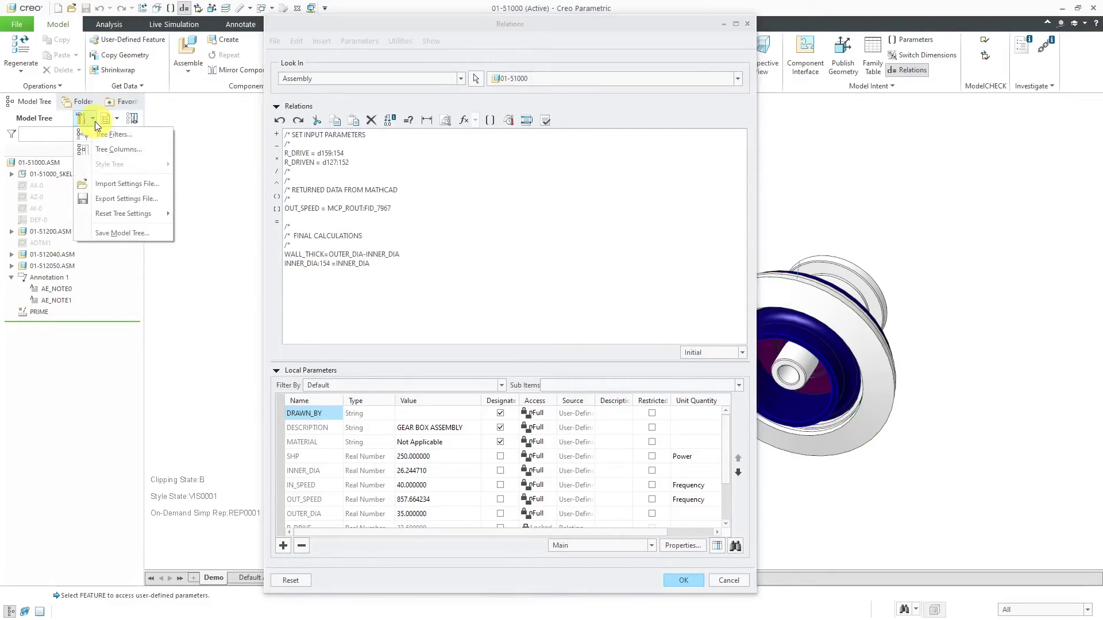
pyautogui.click(104, 150)
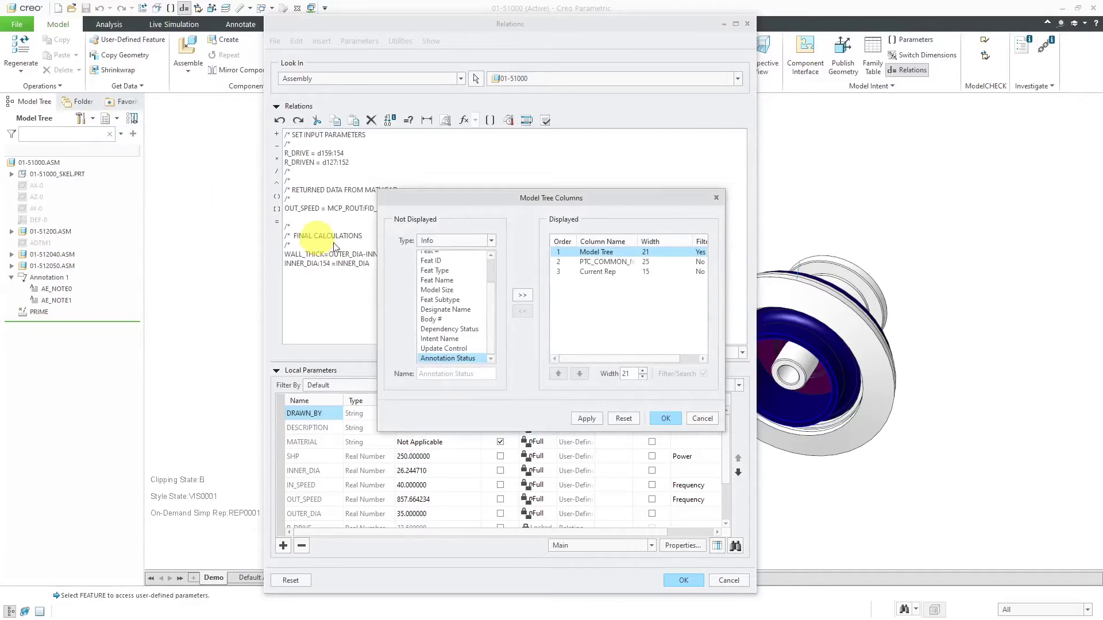
pyautogui.click(448, 261)
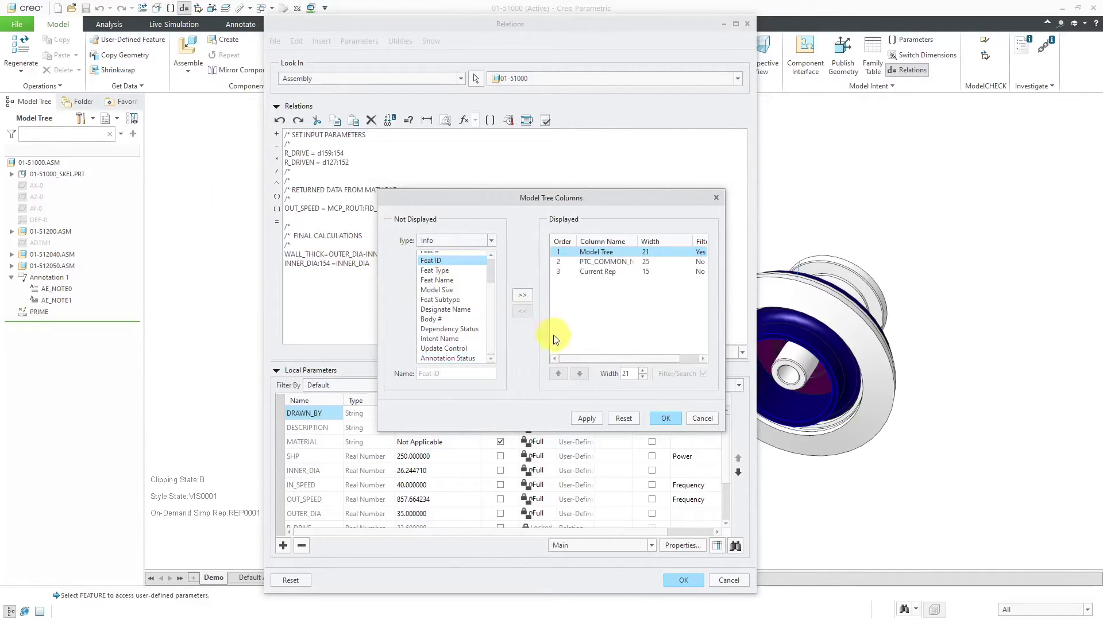
pyautogui.click(522, 296)
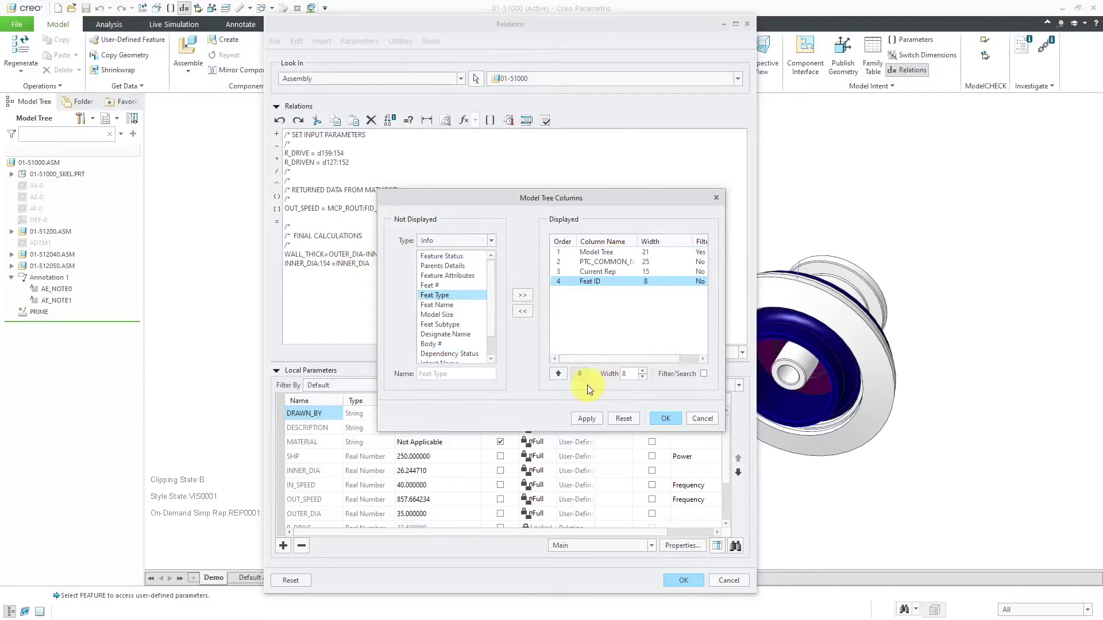
pyautogui.click(558, 374)
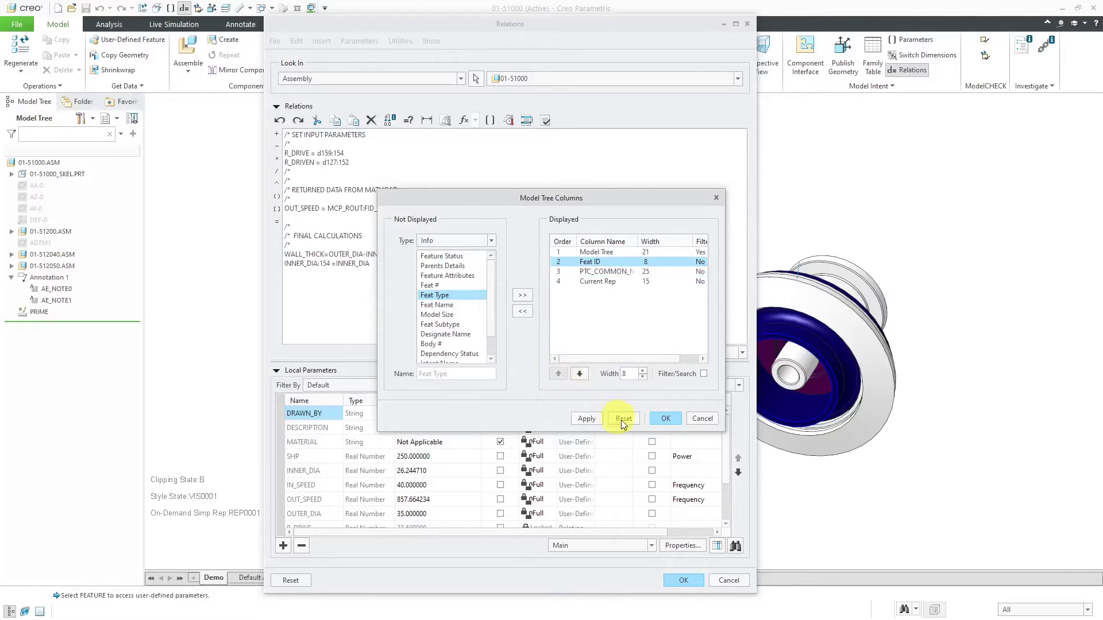
pyautogui.click(662, 421)
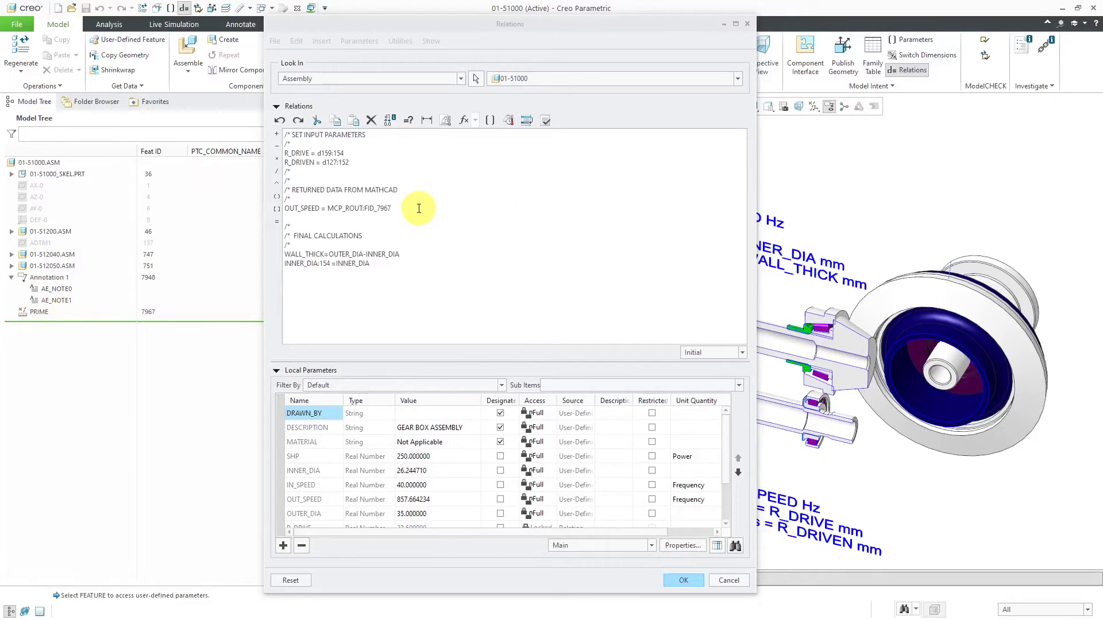
# Add a new line below the OUT_SPEED relation.
pyautogui.click(453, 214)
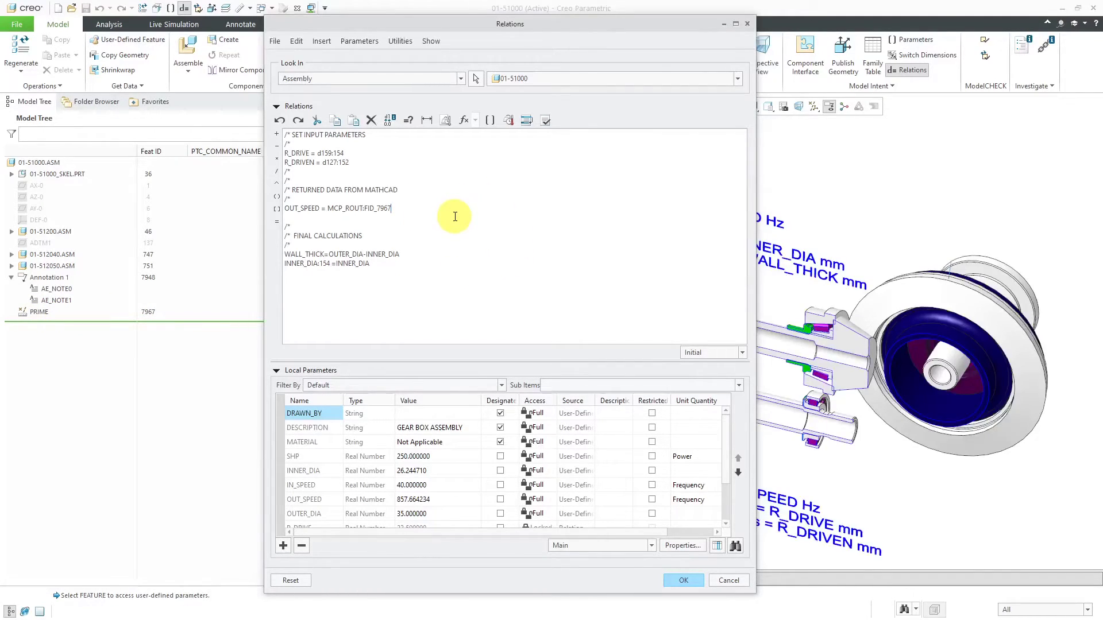
pyautogui.press('Return')
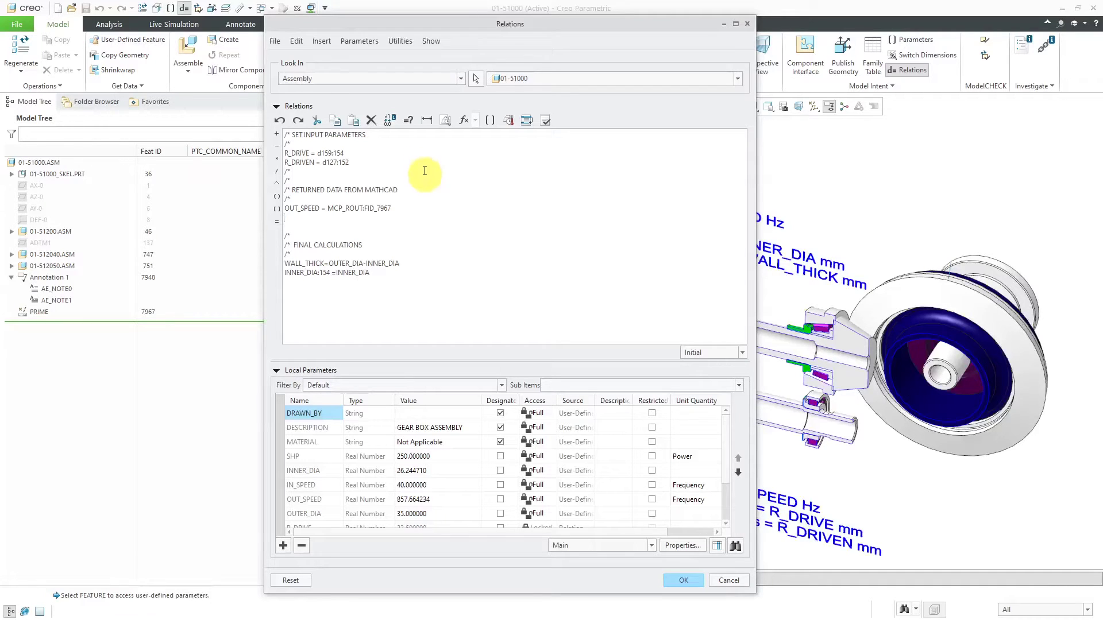
pyautogui.click(490, 120)
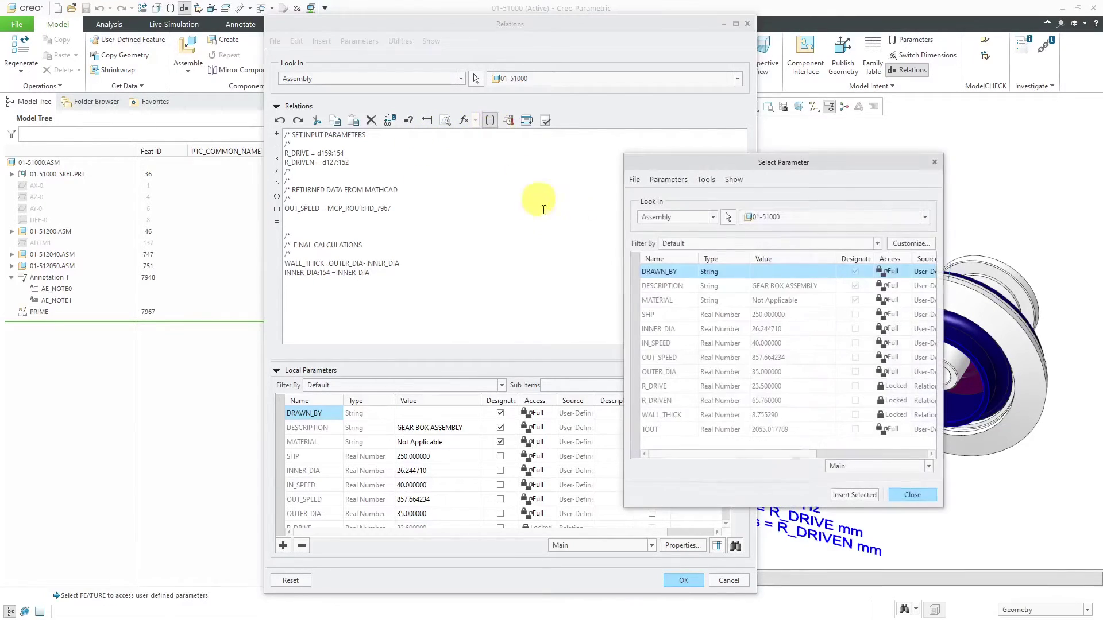
pyautogui.click(666, 431)
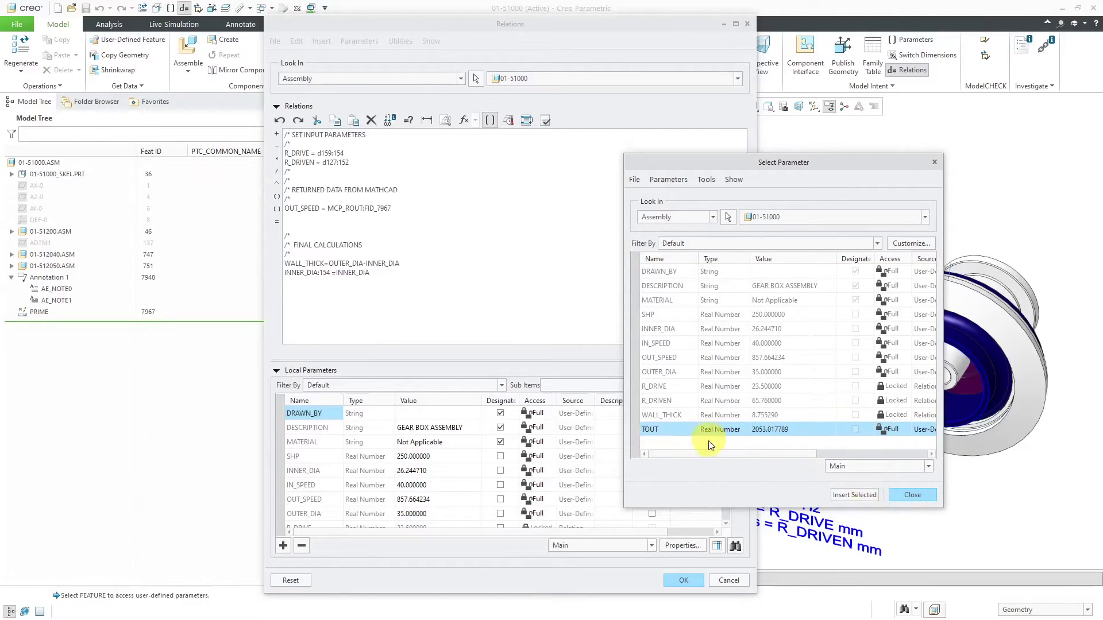
pyautogui.click(912, 495)
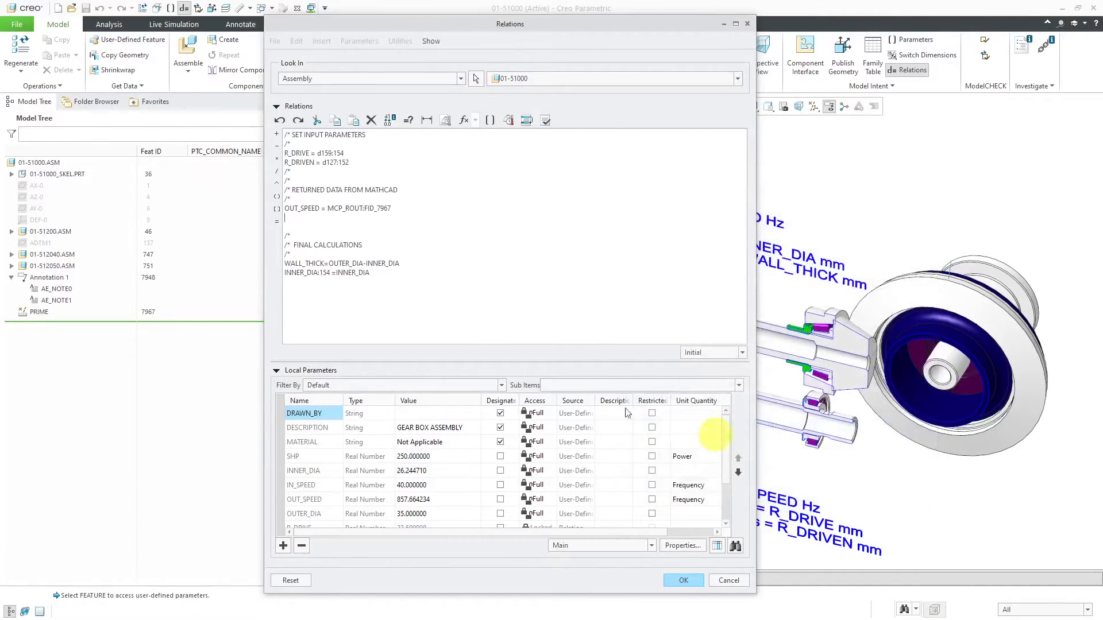
# Add a relation below OUT_SPEED that assigns the PRIME feature's MCP_TOUT parameter to the assembly parameter TOUT.
pyautogui.click(490, 120)
pyautogui.click(655, 430)
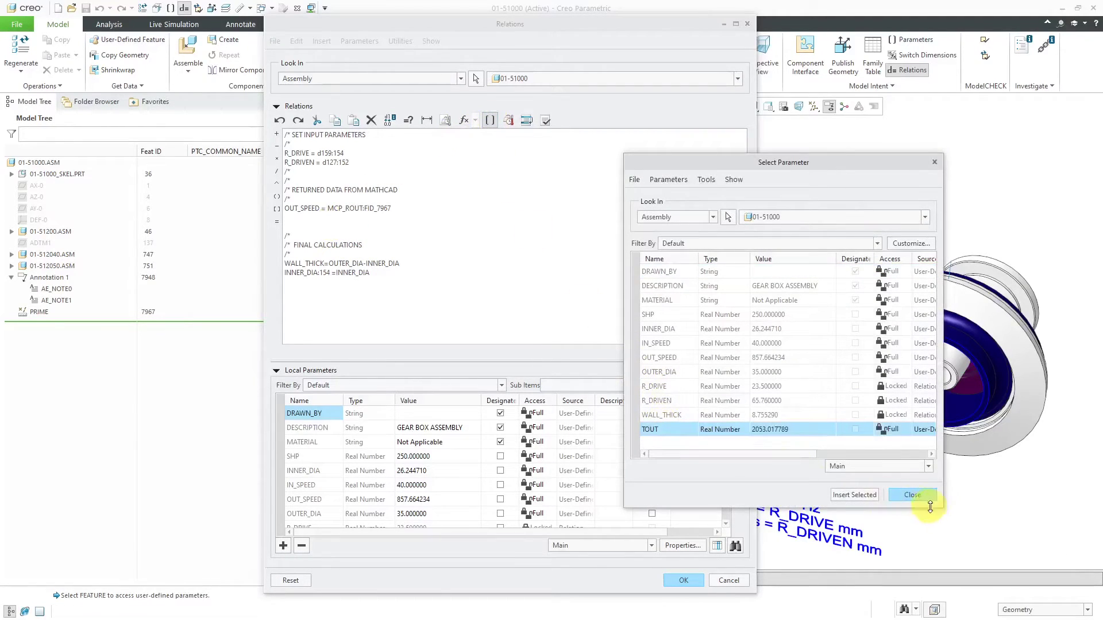
pyautogui.click(855, 495)
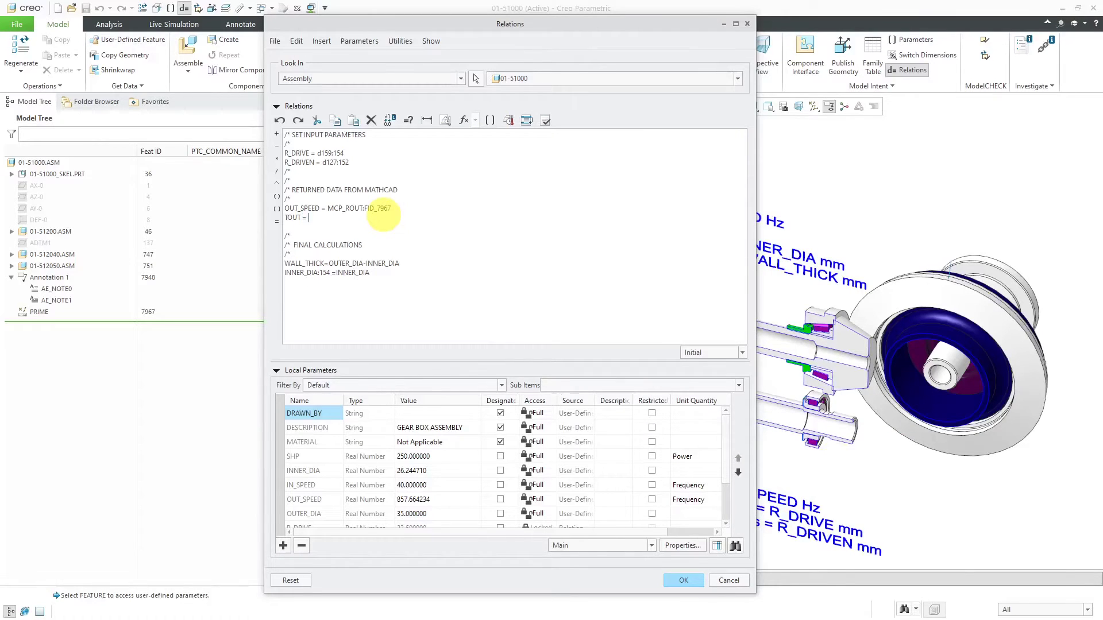
pyautogui.click(490, 120)
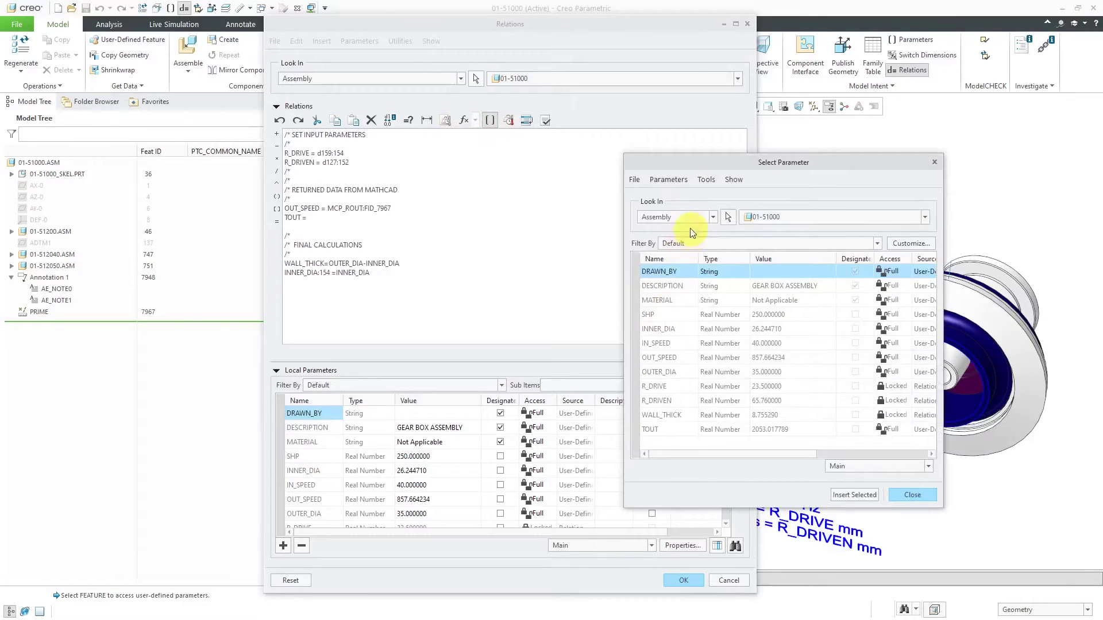
pyautogui.click(686, 217)
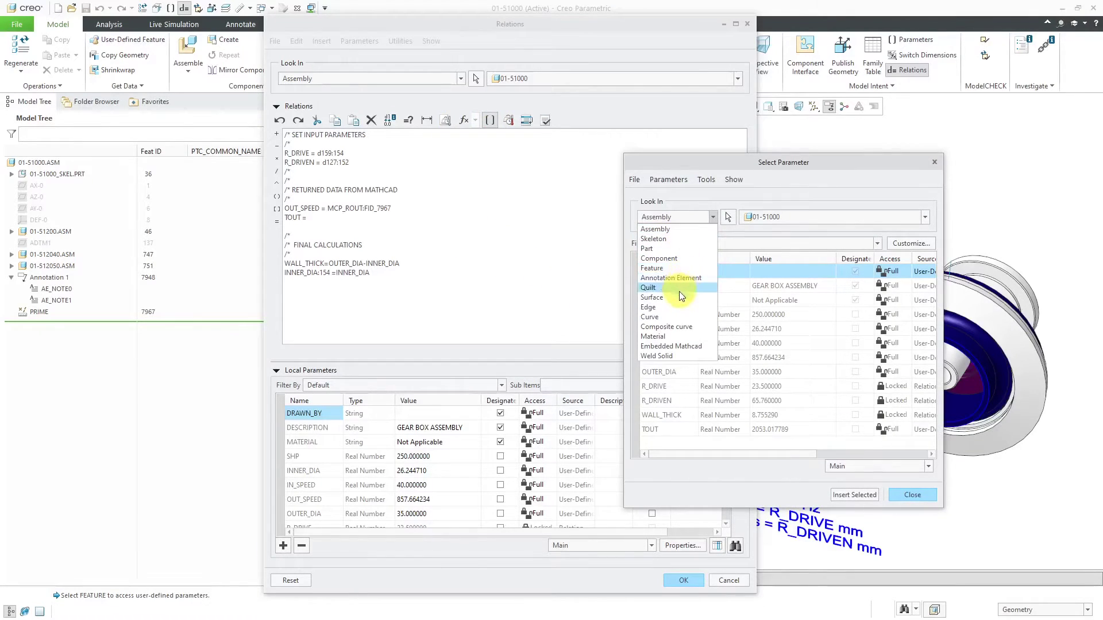
pyautogui.click(675, 267)
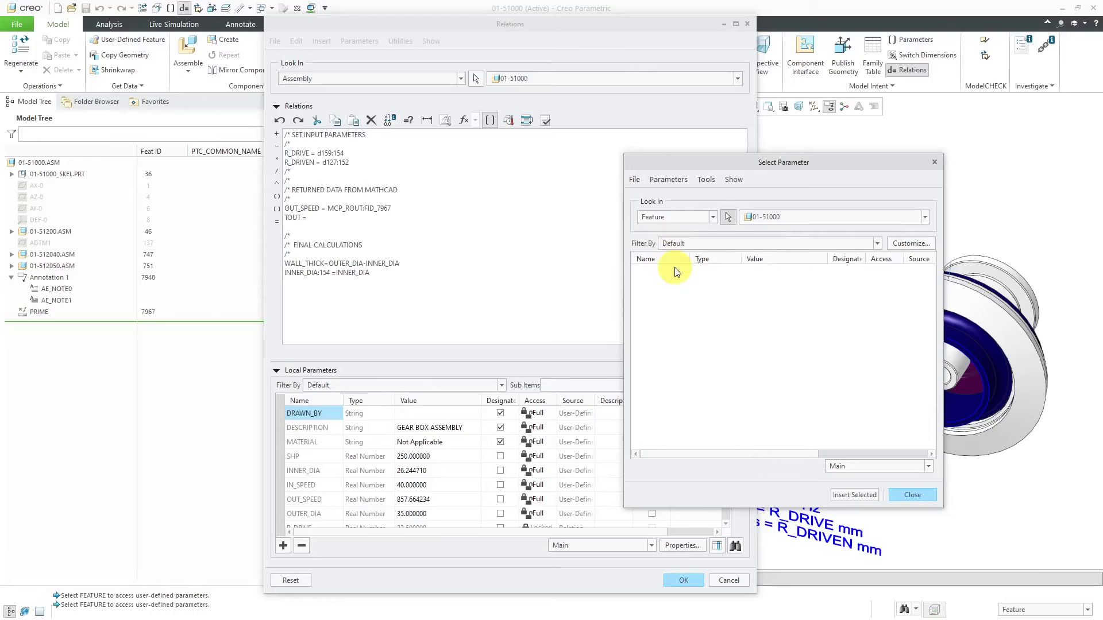
pyautogui.click(40, 312)
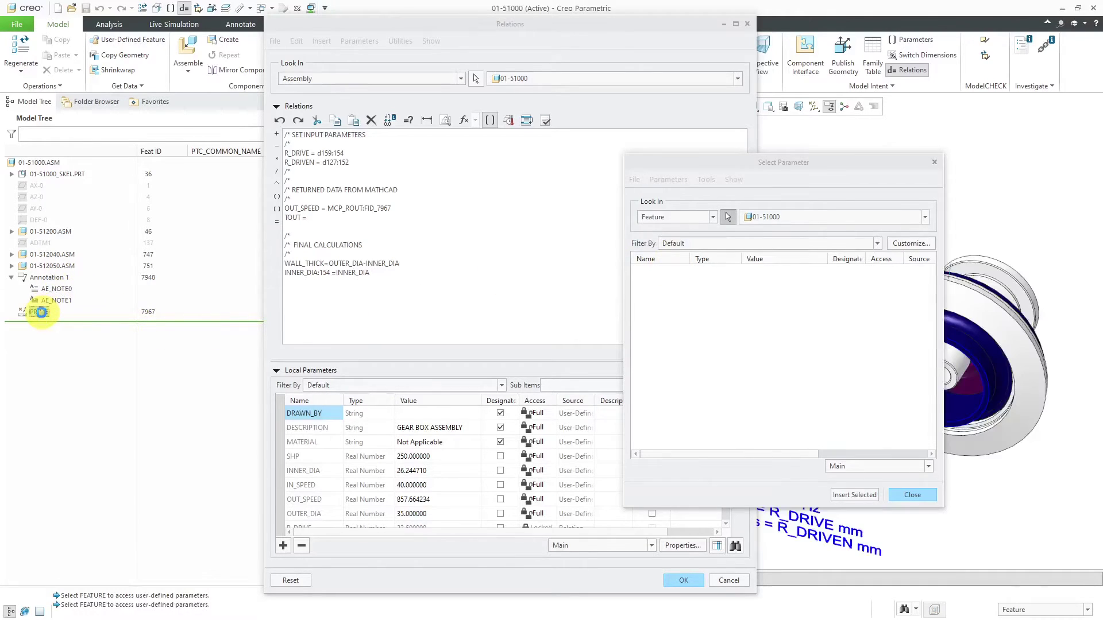
pyautogui.click(672, 285)
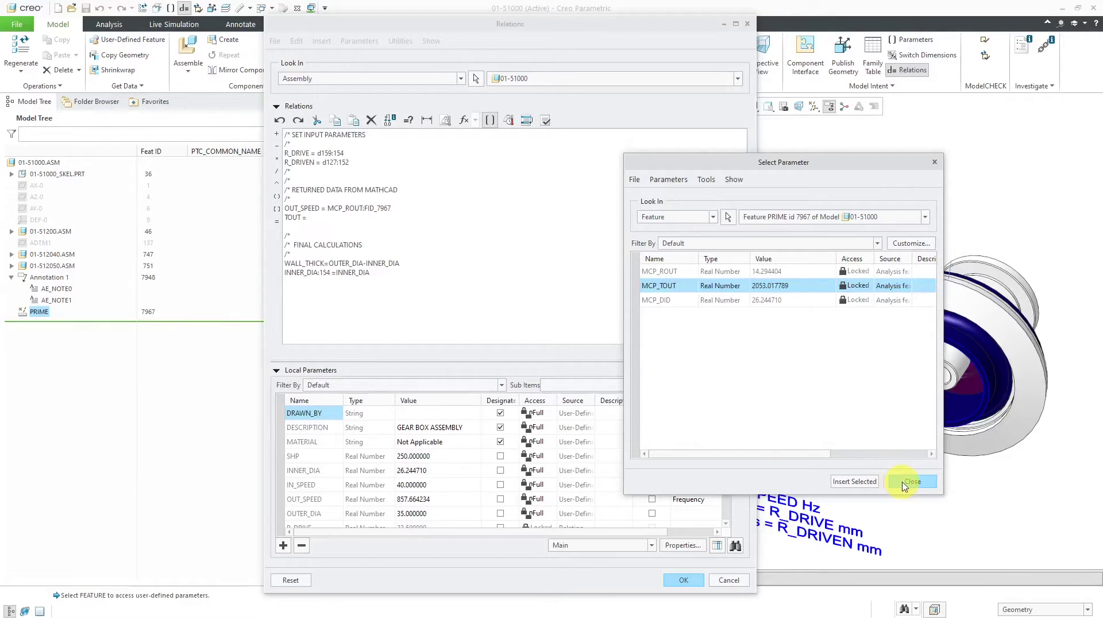
pyautogui.click(868, 480)
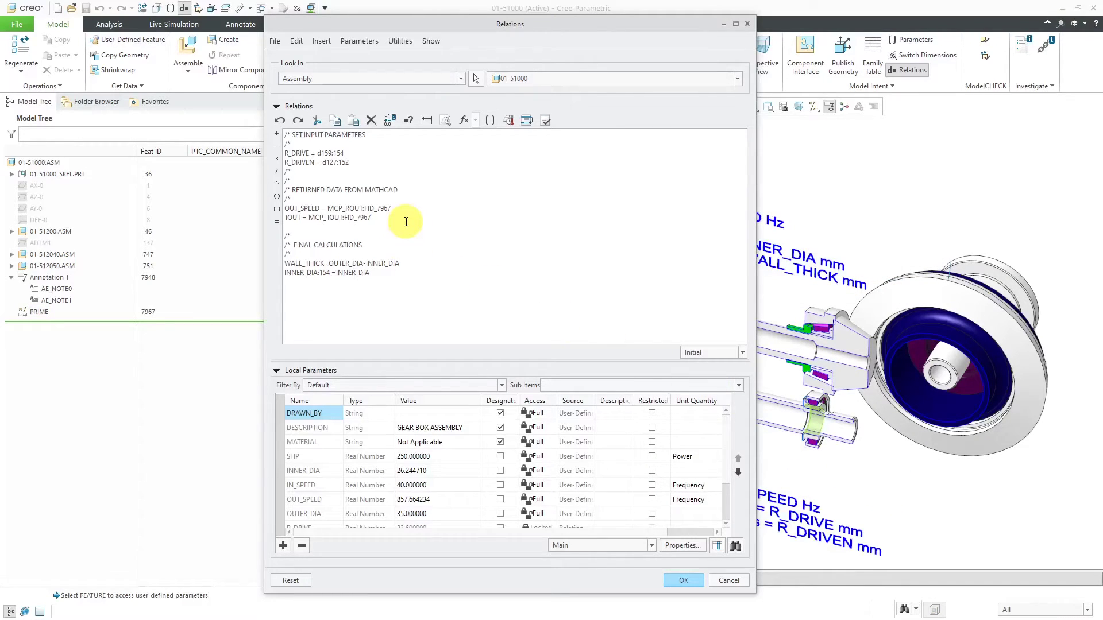
# Add a relation assigning the PRIME feature's MCP_DID to INNER_DIA, and reference the feature as FID_PRIME in the TOUT and INNER_DIA relations.
pyautogui.press('Return')
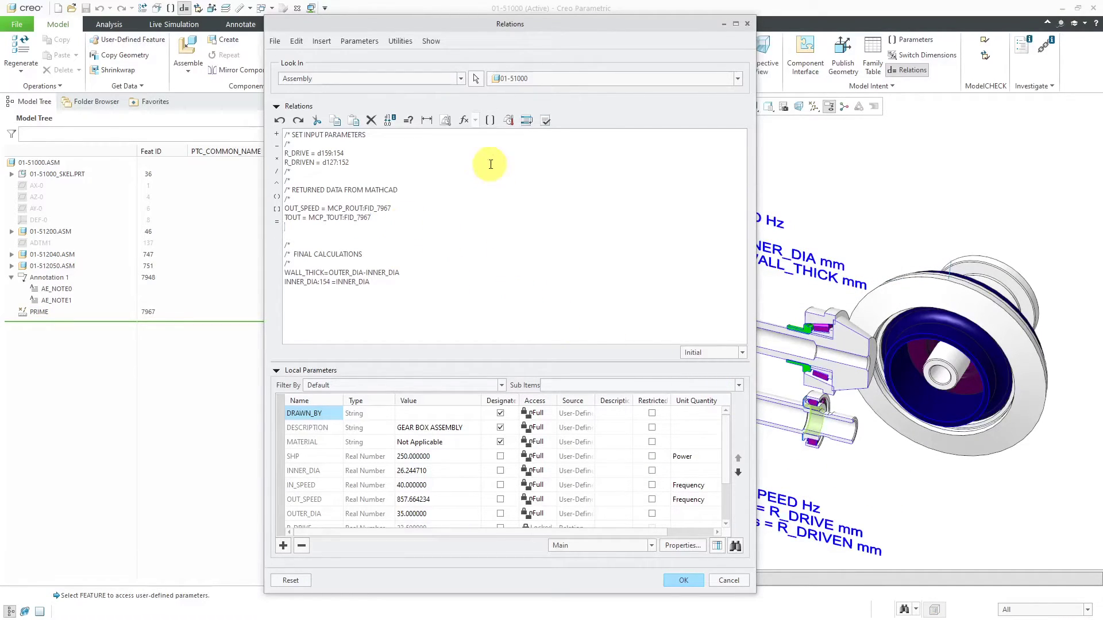
pyautogui.click(491, 122)
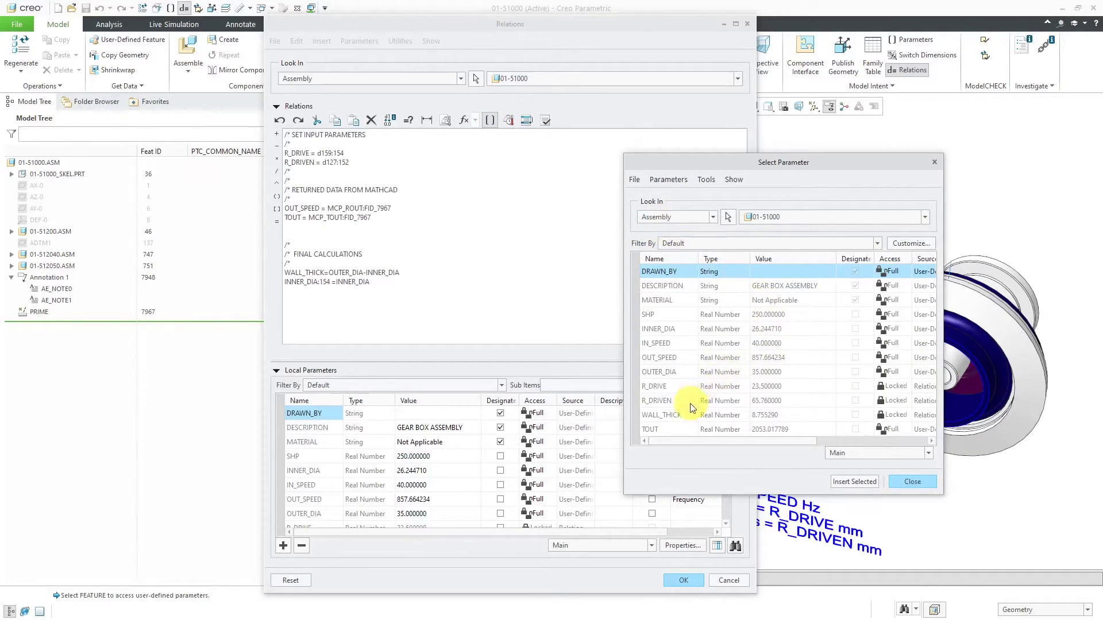
pyautogui.click(668, 330)
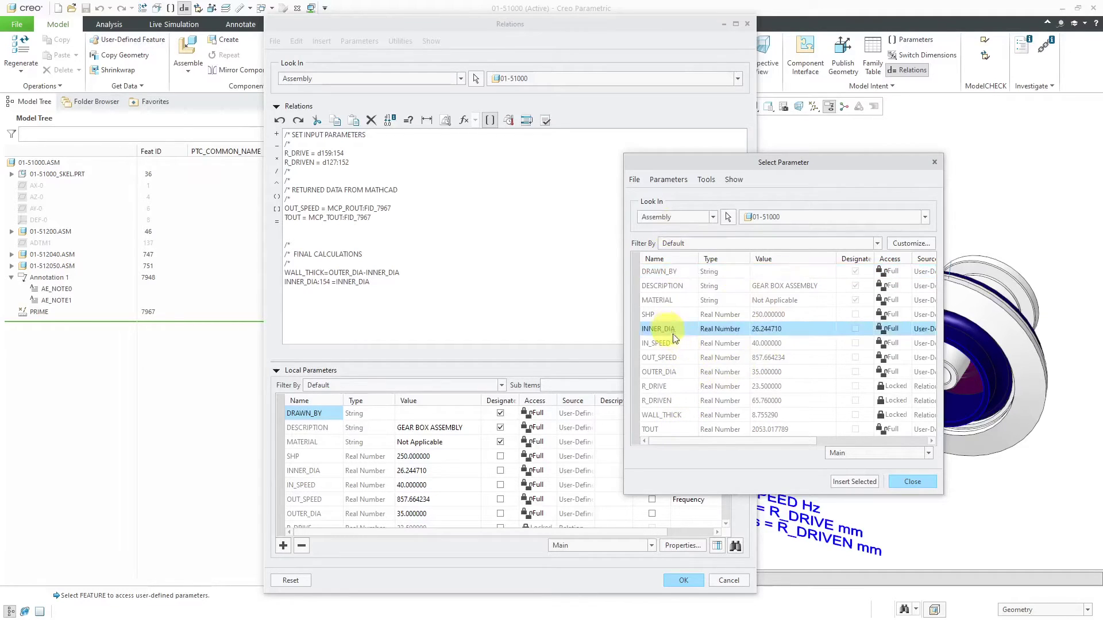
pyautogui.click(852, 481)
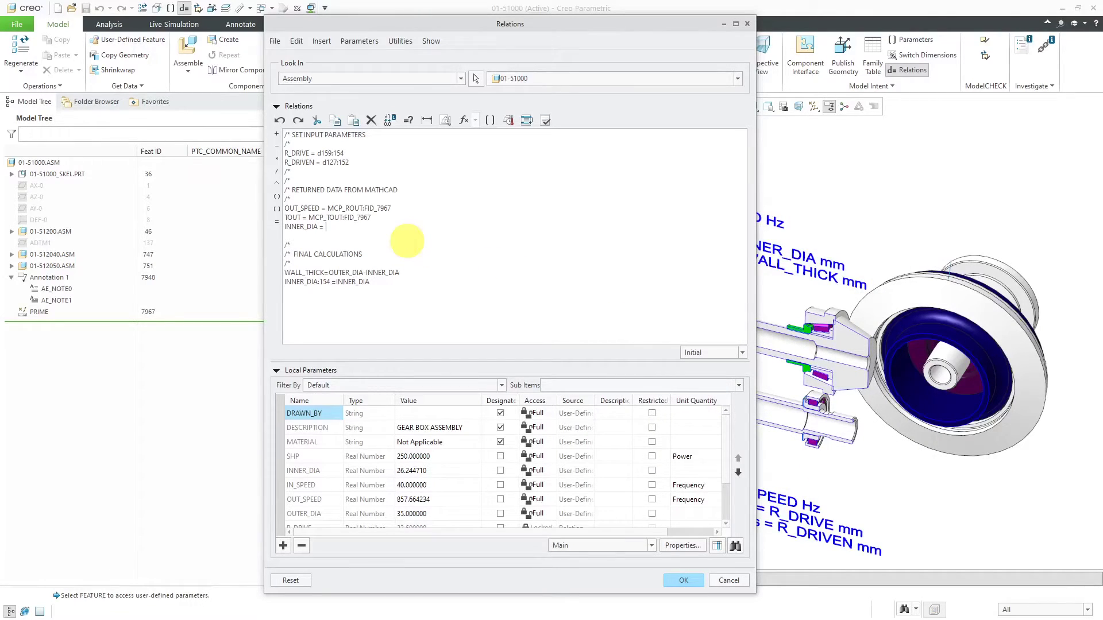
pyautogui.click(490, 120)
pyautogui.click(673, 217)
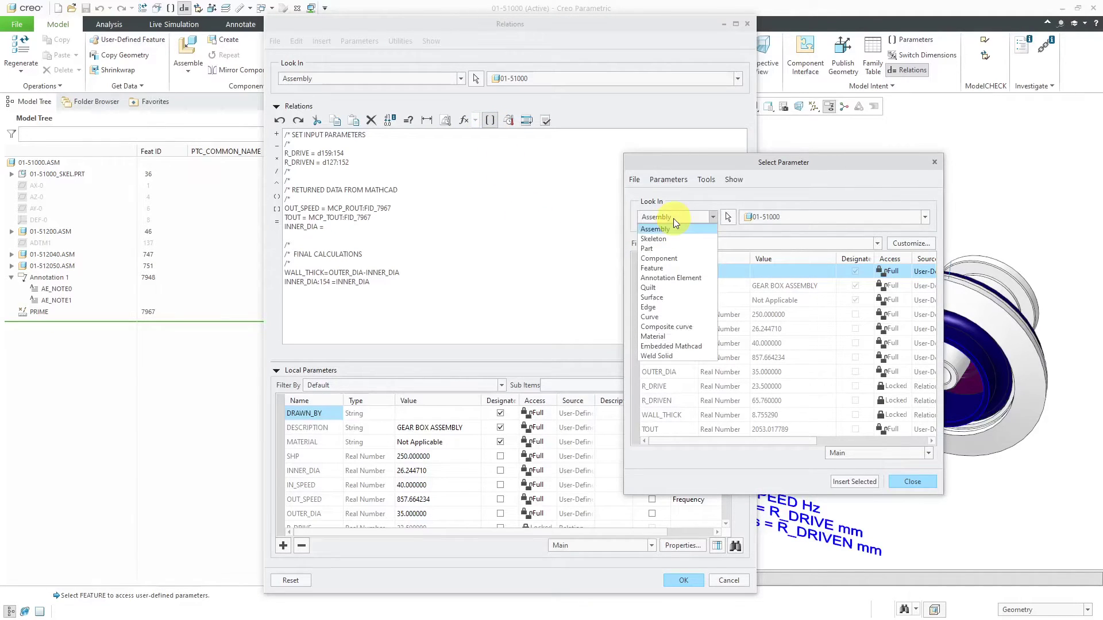
pyautogui.click(678, 268)
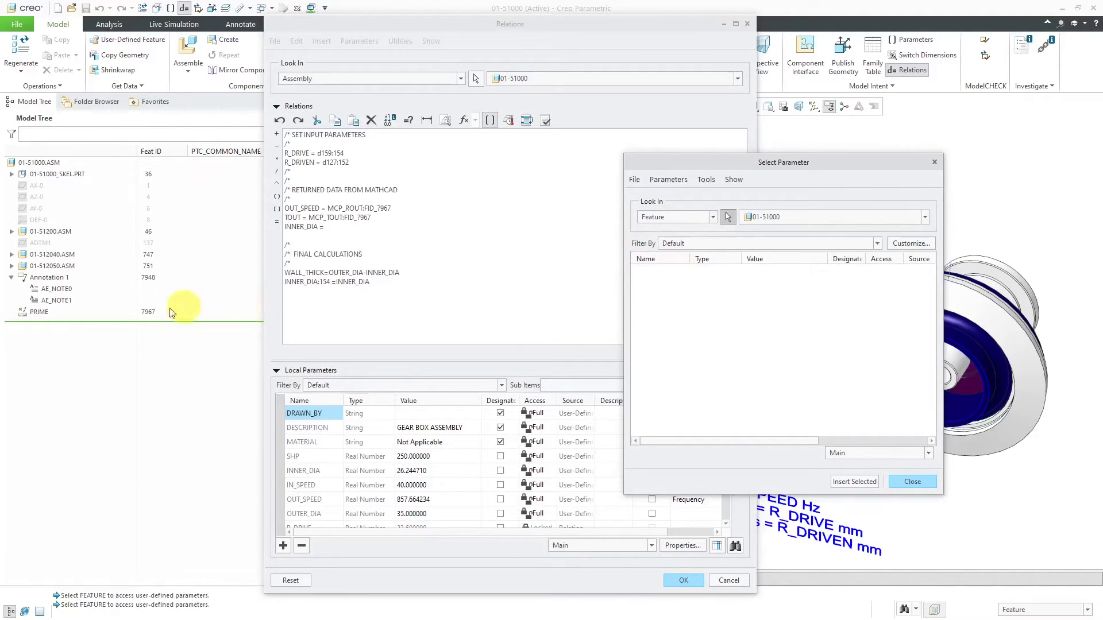
pyautogui.click(40, 313)
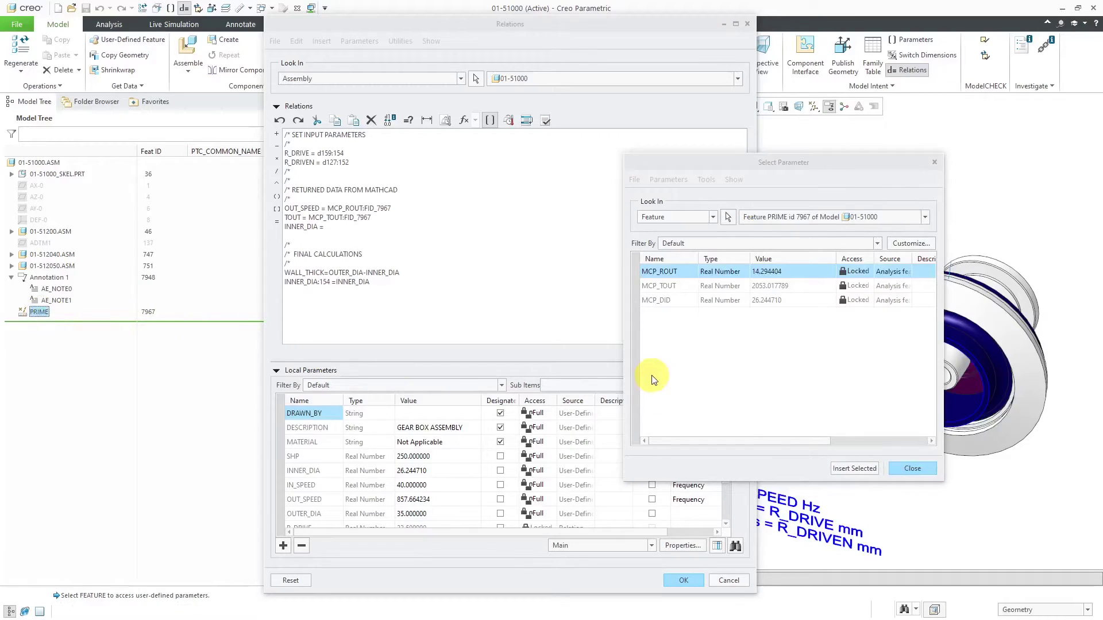
pyautogui.click(659, 300)
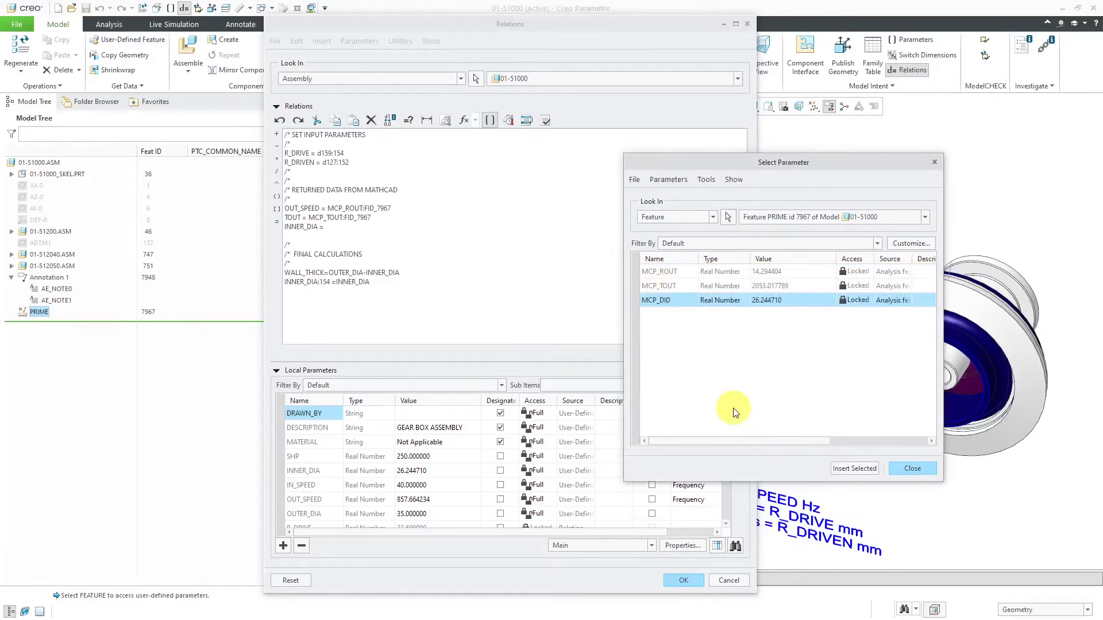
pyautogui.click(868, 468)
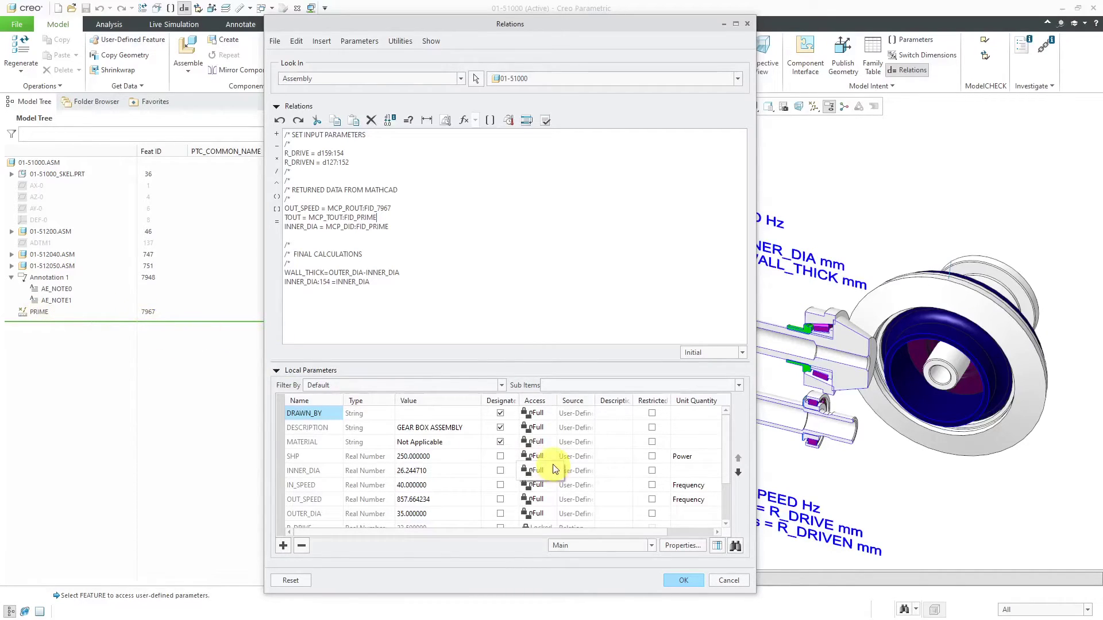
# Verify the assembly relations and accept them.
pyautogui.click(546, 119)
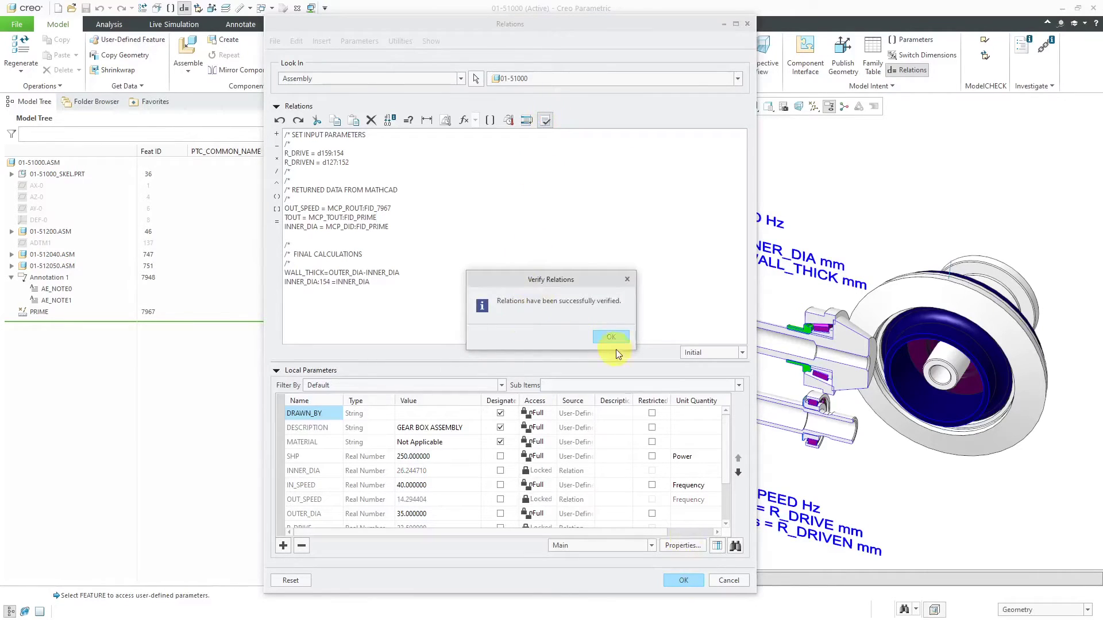
pyautogui.click(612, 337)
pyautogui.click(680, 582)
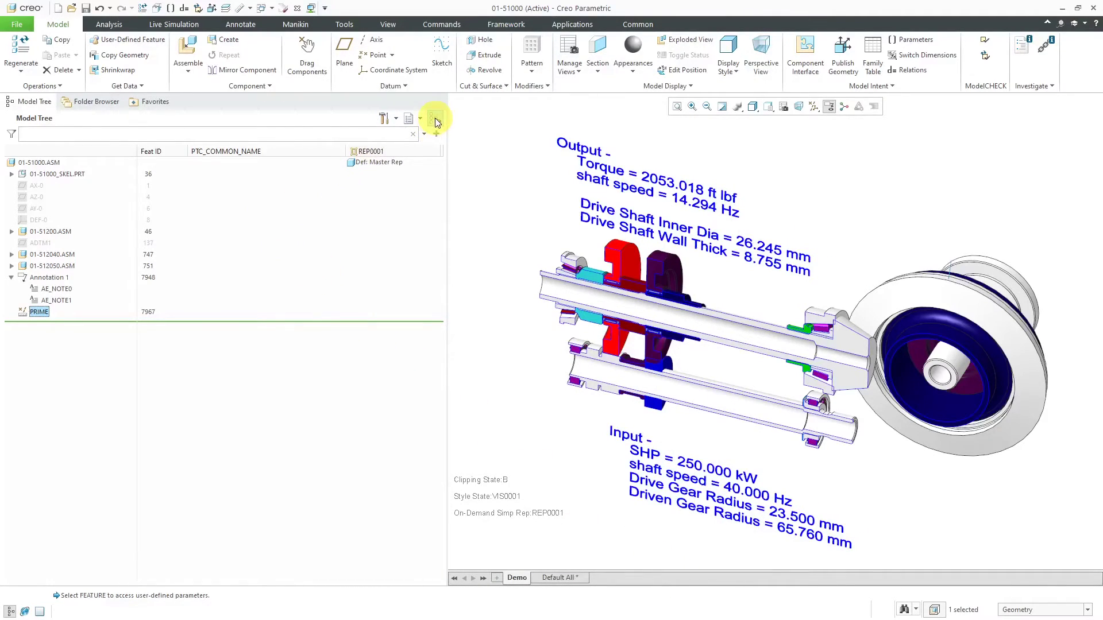
# Hide the extra model tree columns and regenerate the assembly twice.
pyautogui.click(435, 121)
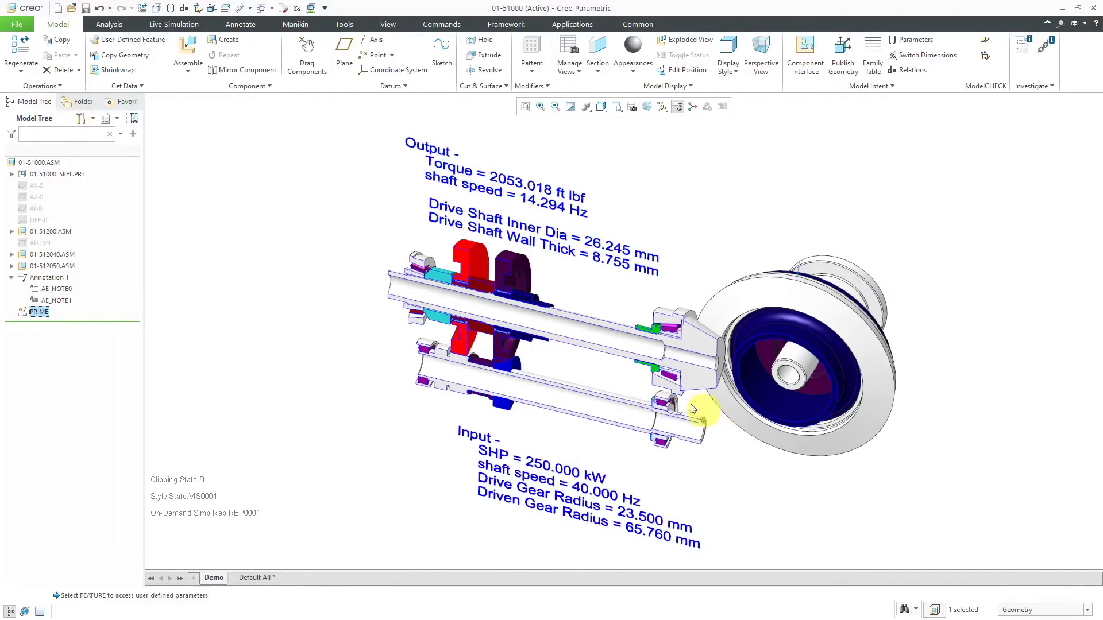
pyautogui.click(21, 51)
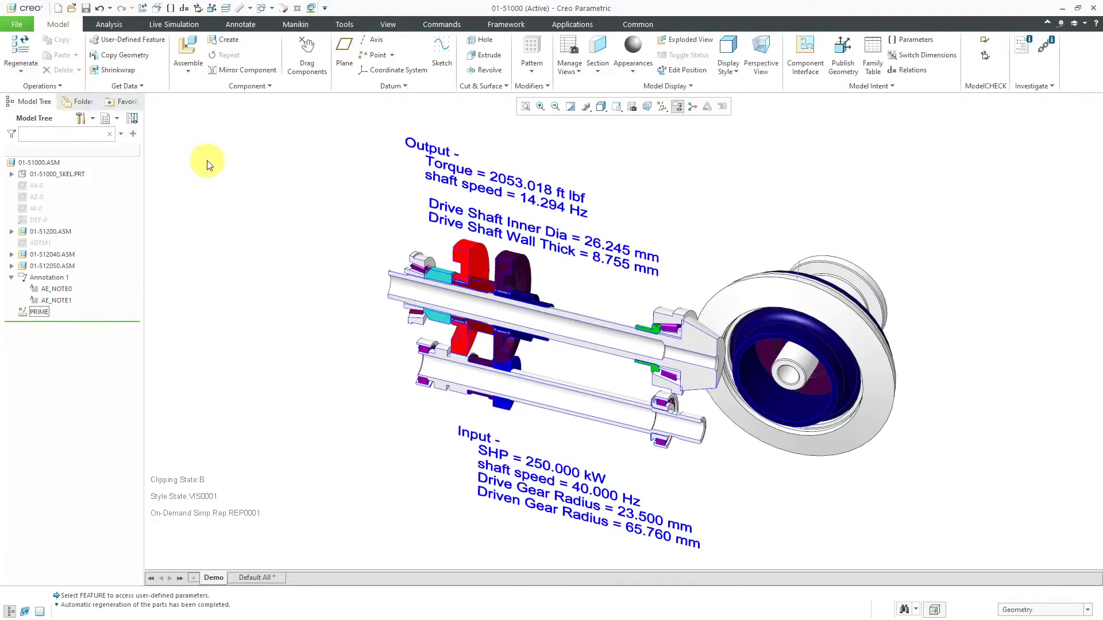
pyautogui.click(19, 52)
# Set the assembly's SHP parameter to 300 kW and regenerate the assembly twice.
pyautogui.click(914, 40)
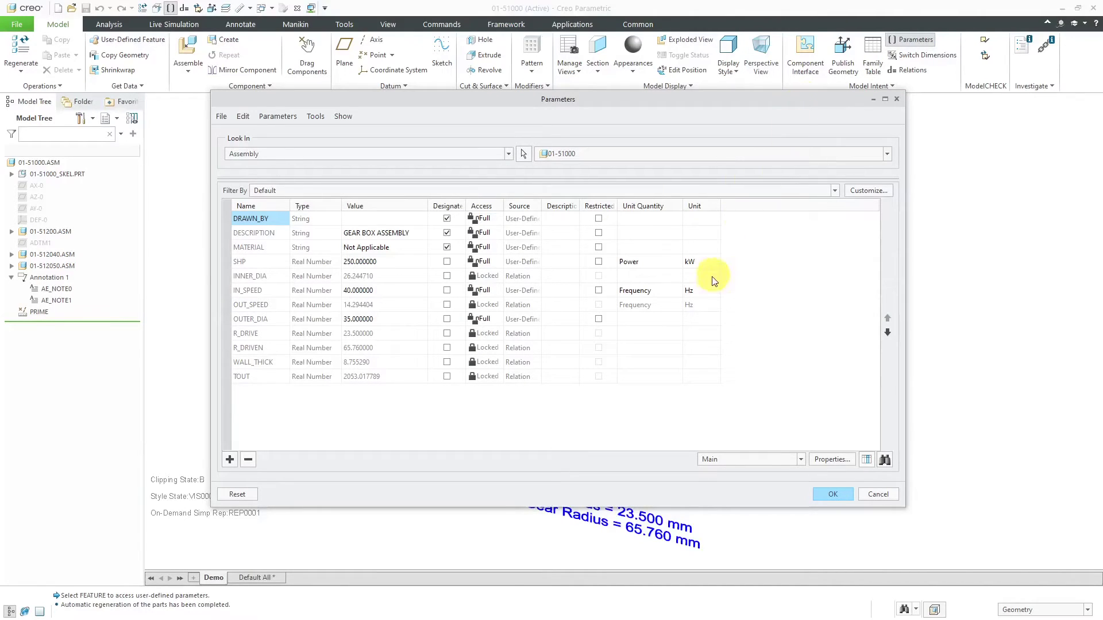
pyautogui.click(384, 263)
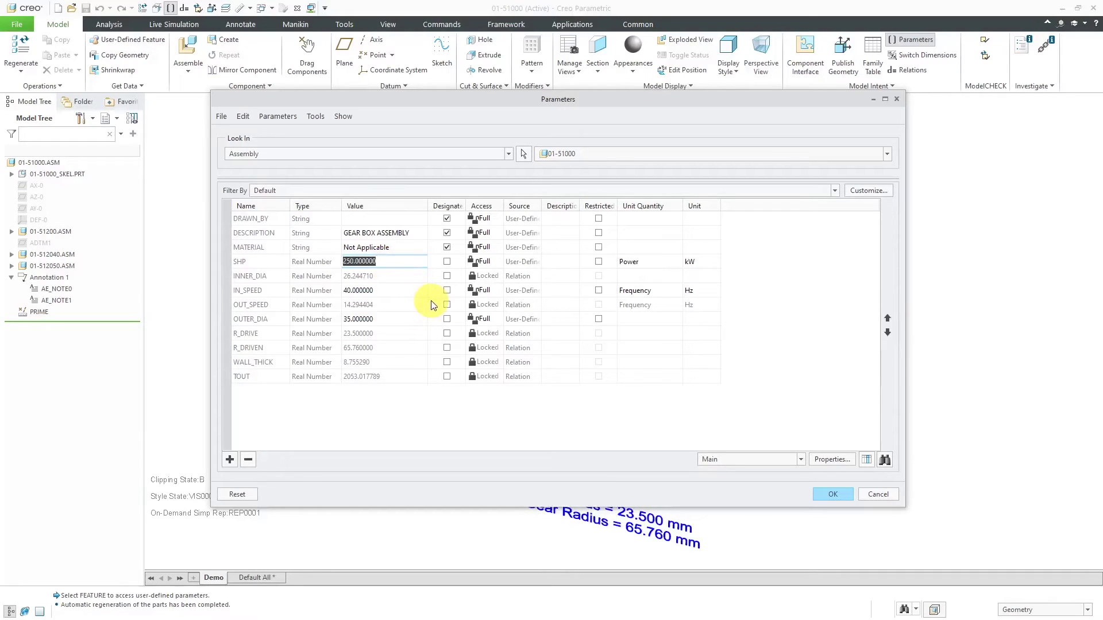
pyautogui.write('3')
pyautogui.press('Return')
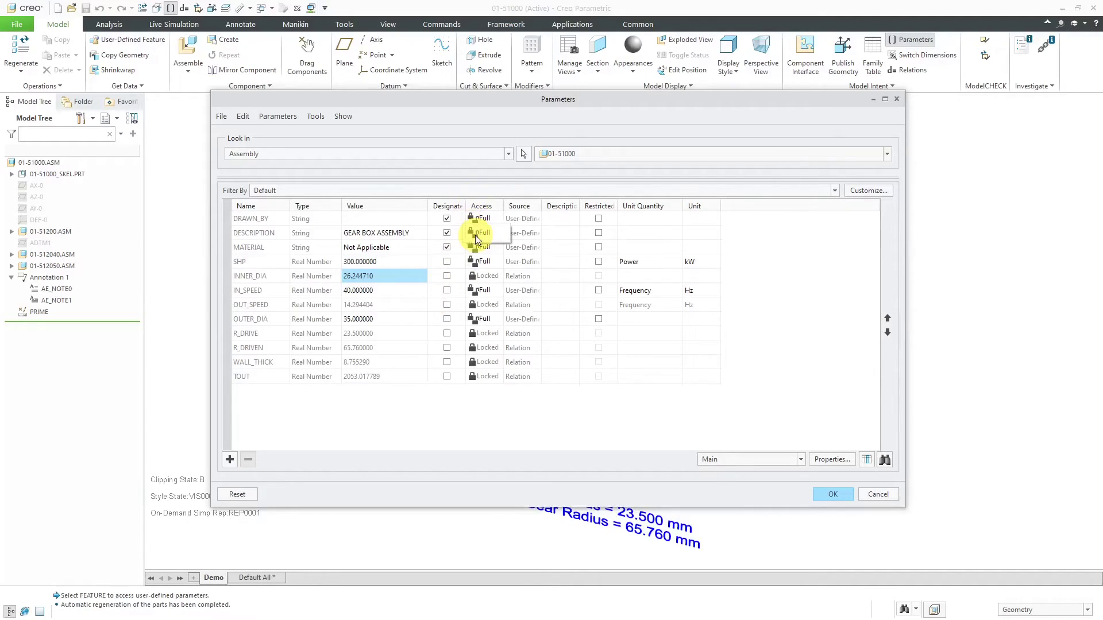
pyautogui.click(833, 495)
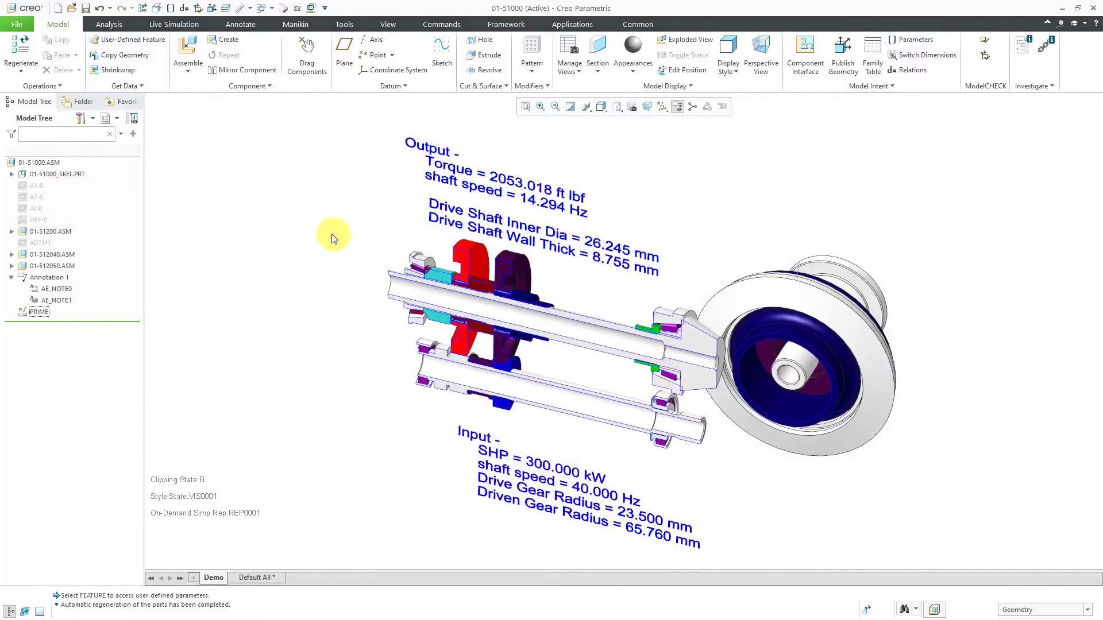
pyautogui.click(20, 47)
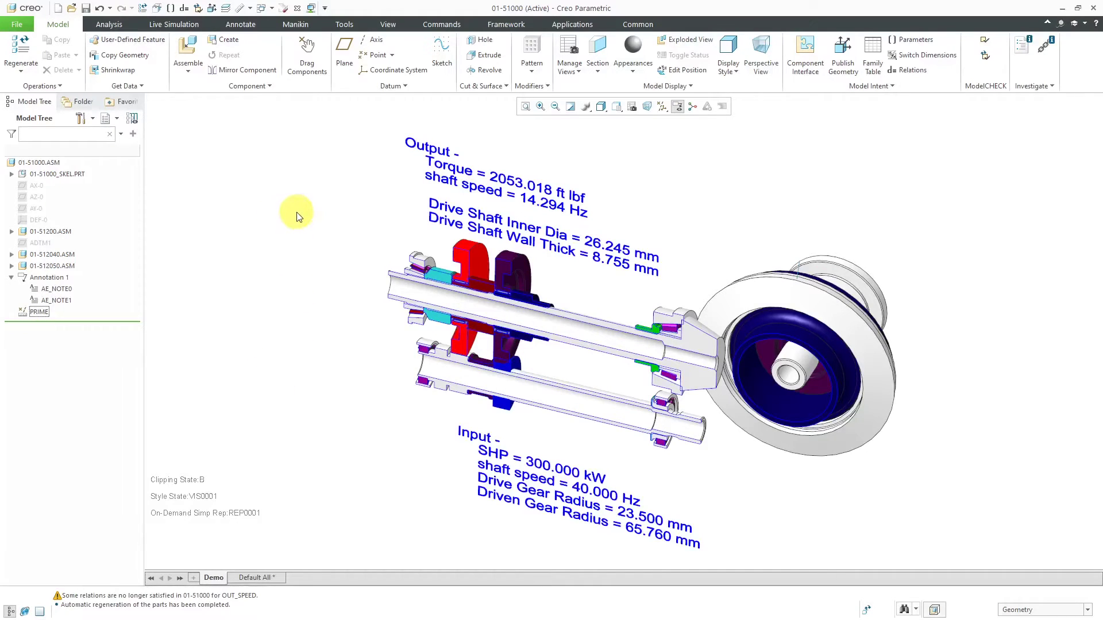
pyautogui.click(20, 49)
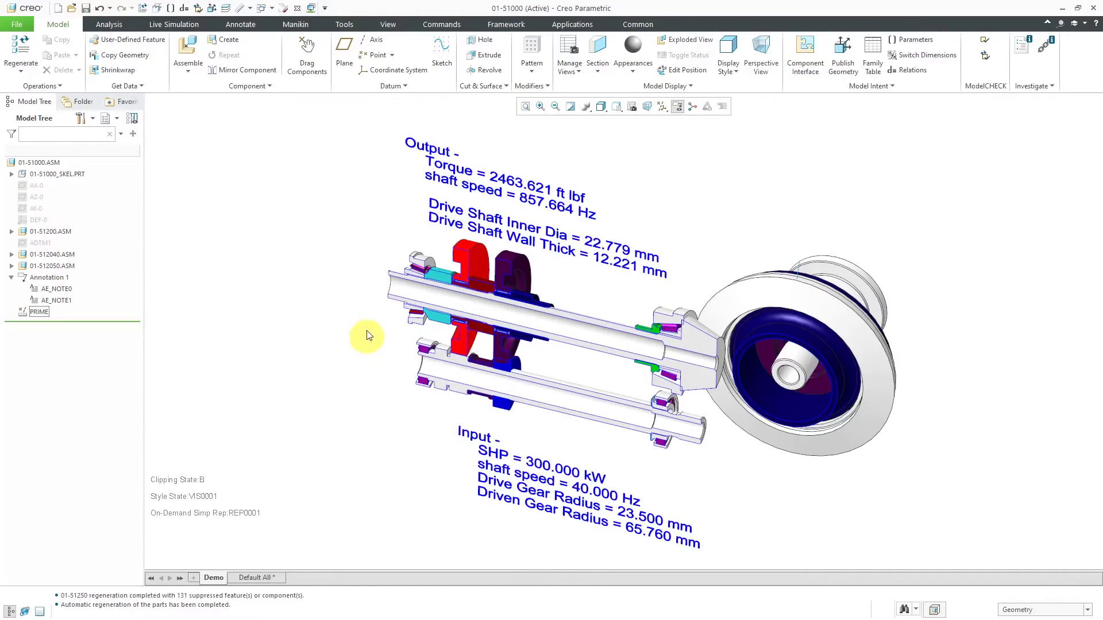
# Set the assembly's IN_SPEED parameter to 45 Hz and regenerate the assembly twice.
pyautogui.click(917, 42)
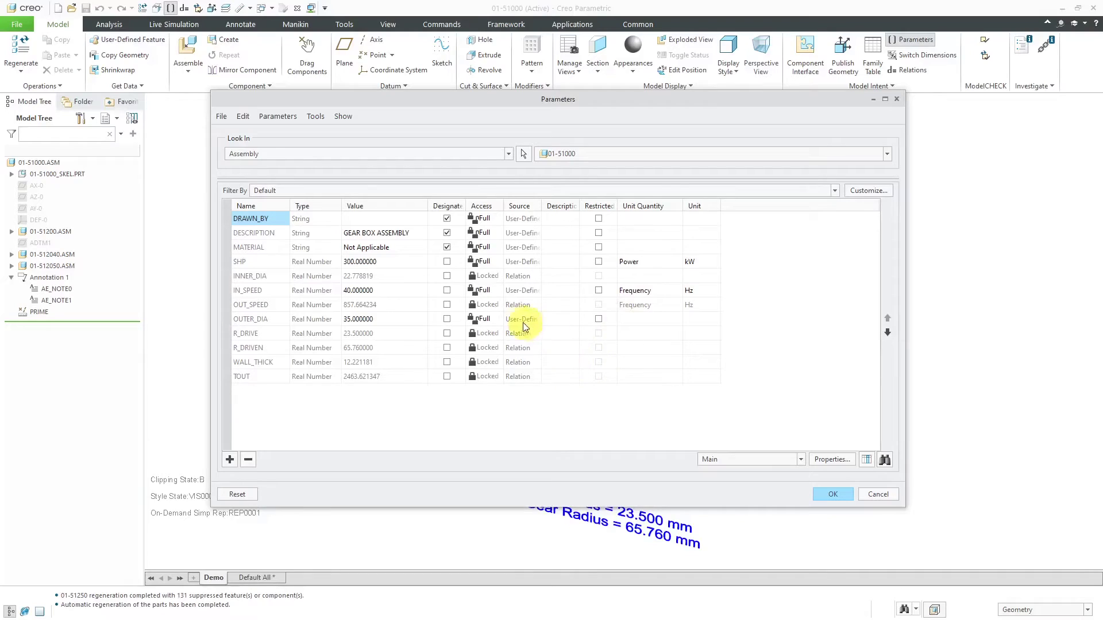
pyautogui.click(388, 291)
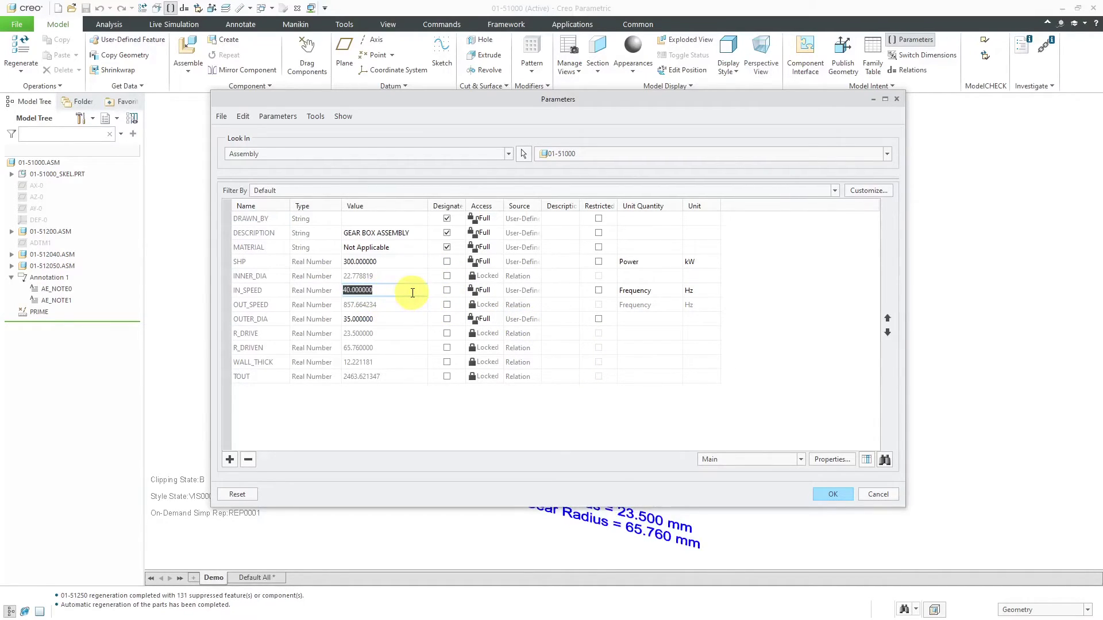
pyautogui.write('45')
pyautogui.press('Return')
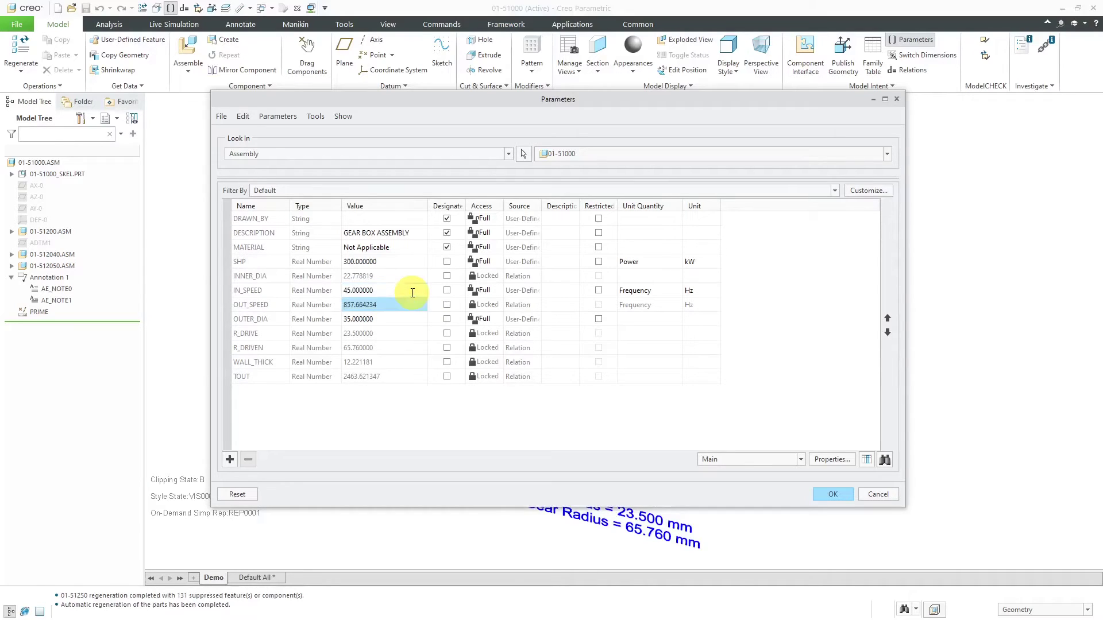
pyautogui.click(833, 494)
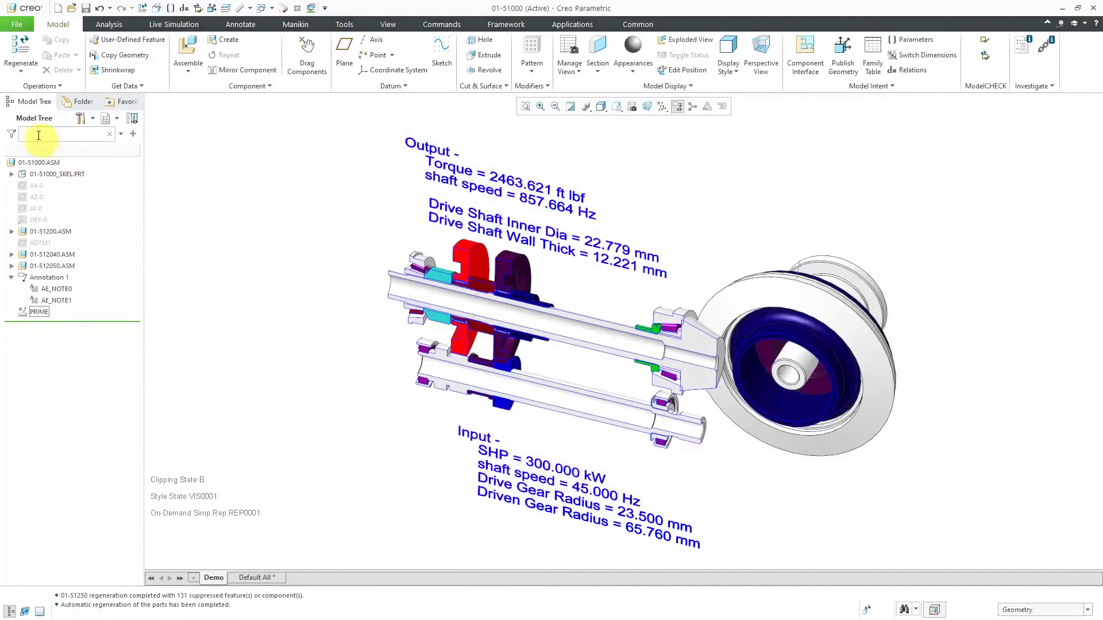
pyautogui.click(17, 52)
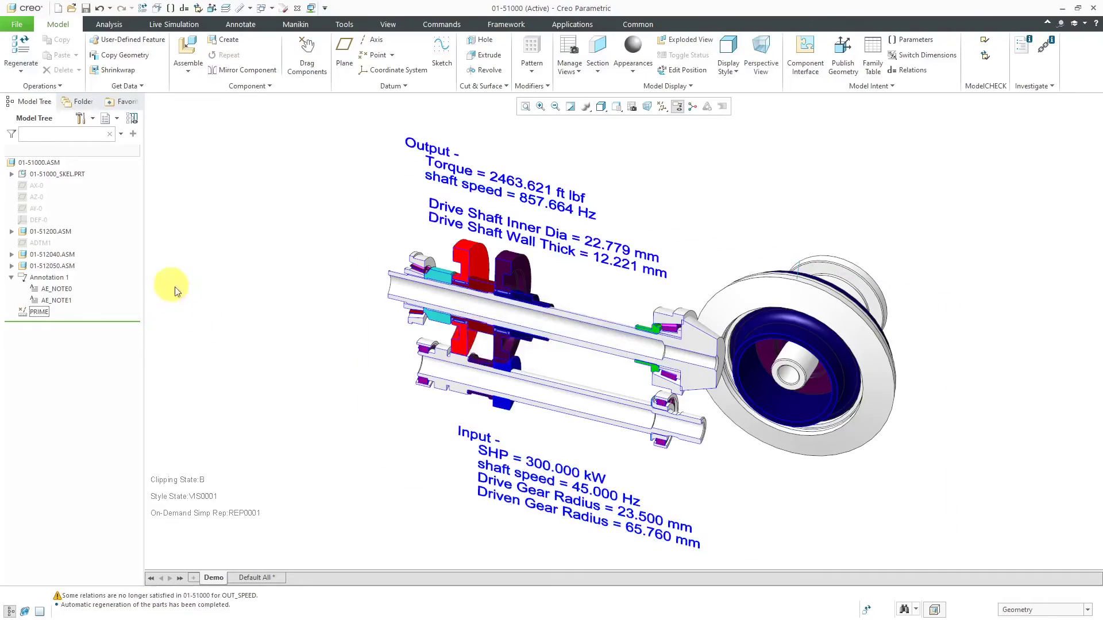
pyautogui.click(23, 46)
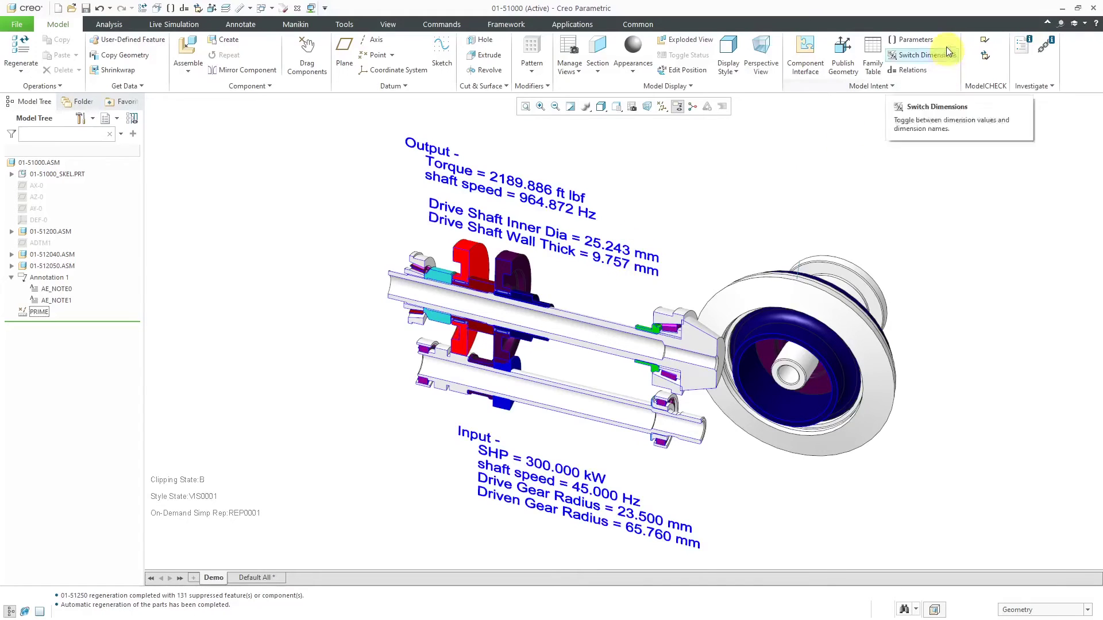
# Set the assembly's IN_SPEED parameter to 40 Hz and regenerate the assembly.
pyautogui.click(913, 39)
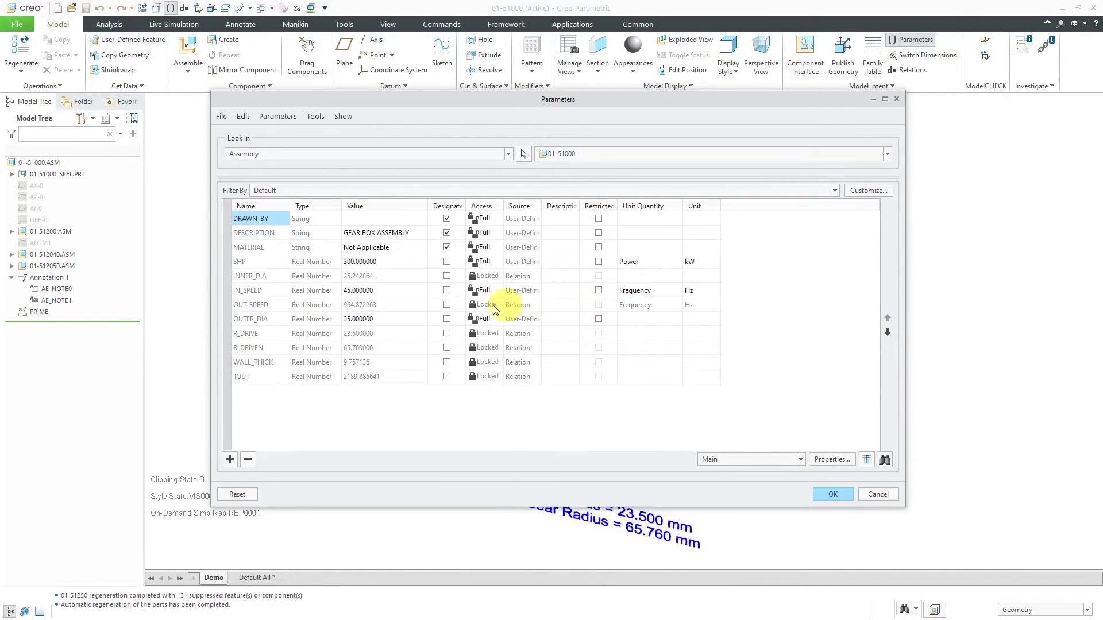
pyautogui.click(380, 290)
pyautogui.write('40')
pyautogui.press('Return')
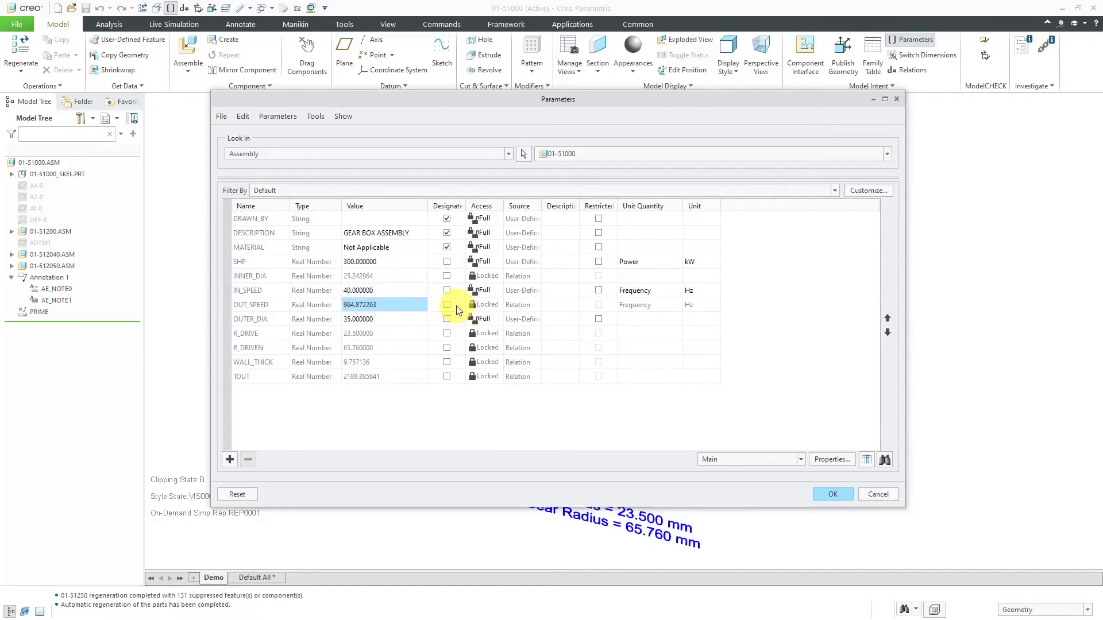
pyautogui.click(821, 495)
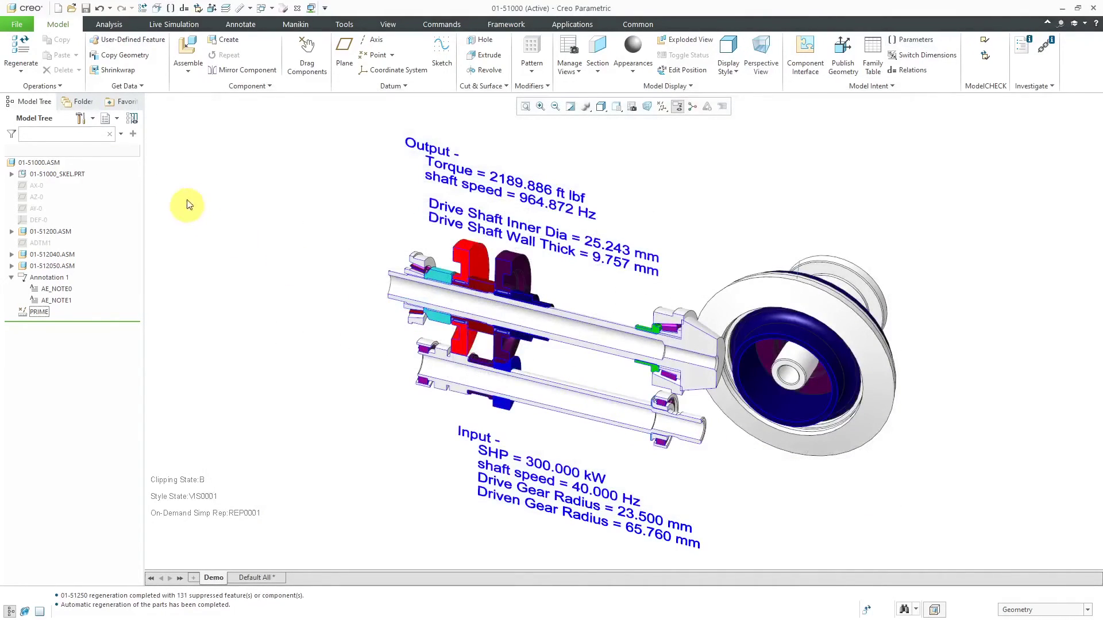
pyautogui.click(27, 57)
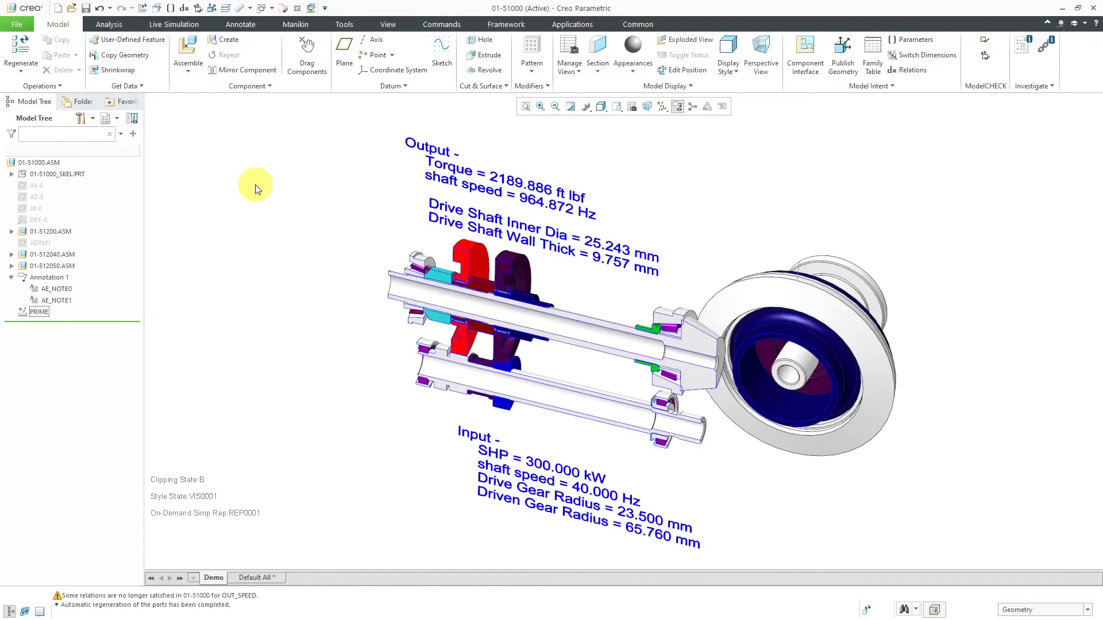
# Set the assembly's SHP parameter to 250 kW and regenerate the assembly.
pyautogui.click(912, 39)
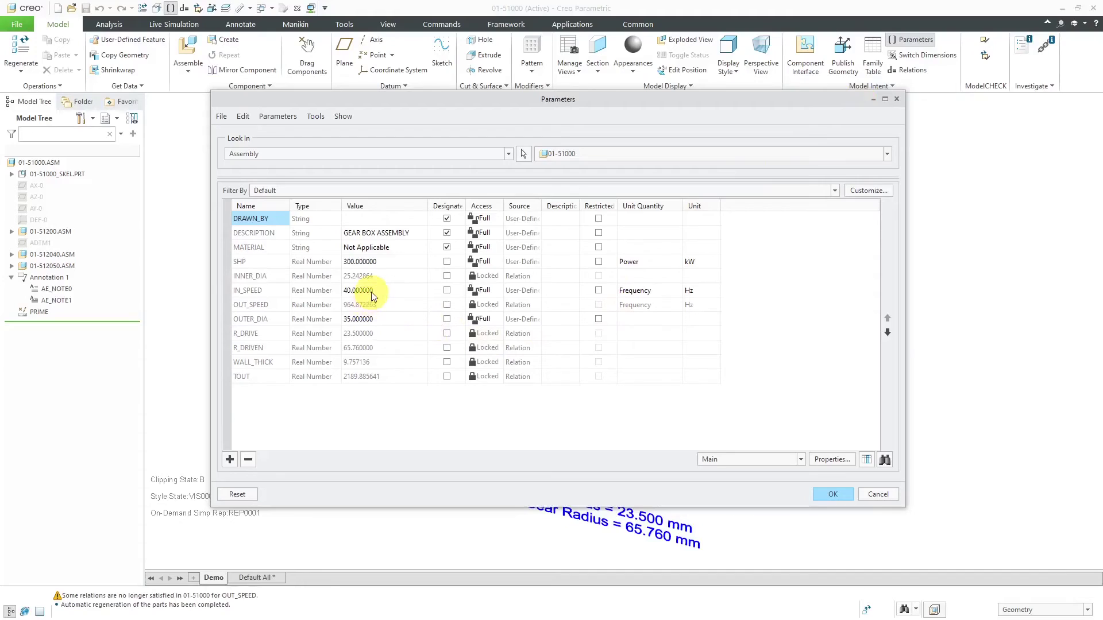
pyautogui.click(368, 264)
pyautogui.doubleClick(368, 263)
pyautogui.write('2')
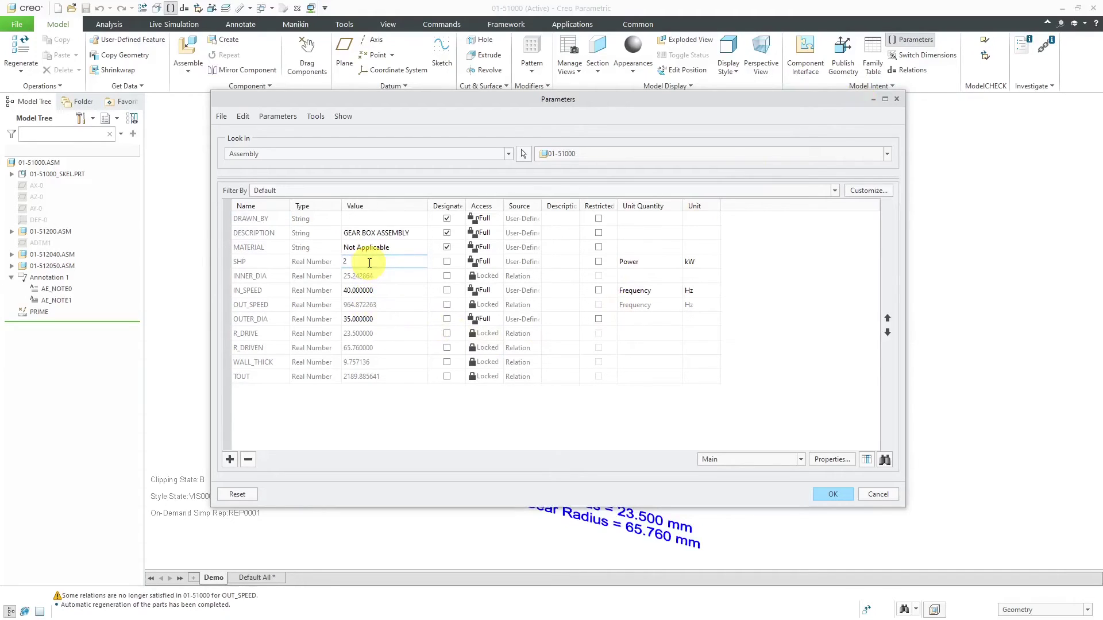
pyautogui.write('50')
pyautogui.press('Return')
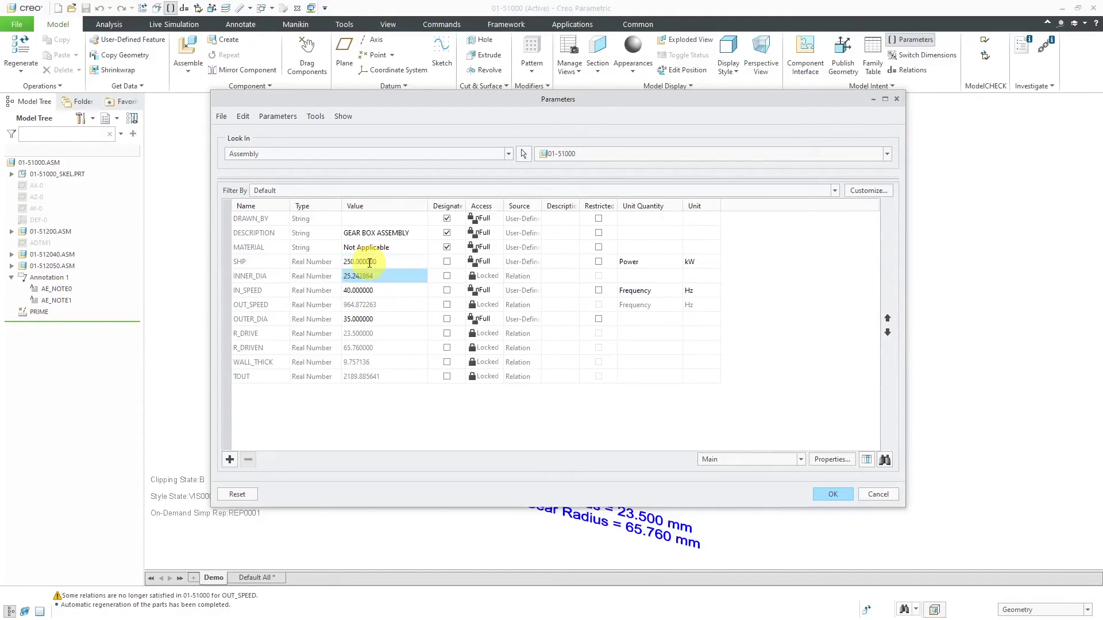
pyautogui.click(827, 494)
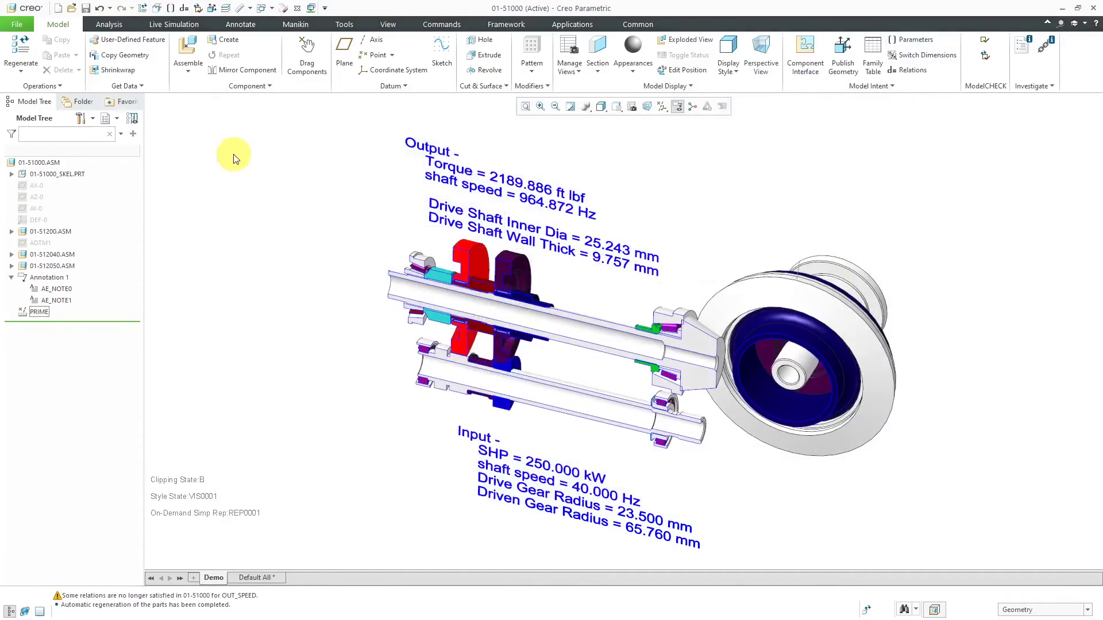
pyautogui.click(16, 43)
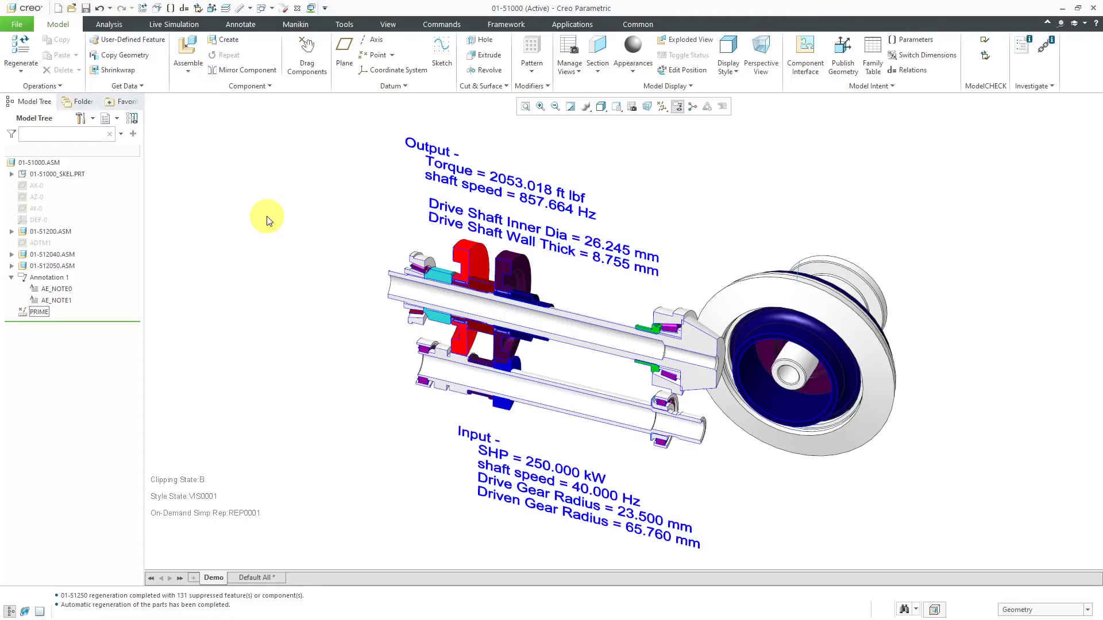
# Open the PRIME analysis feature's definition and examine the input values, output speed and output torque in the Creo-test Mathcad worksheet.
pyautogui.click(44, 314)
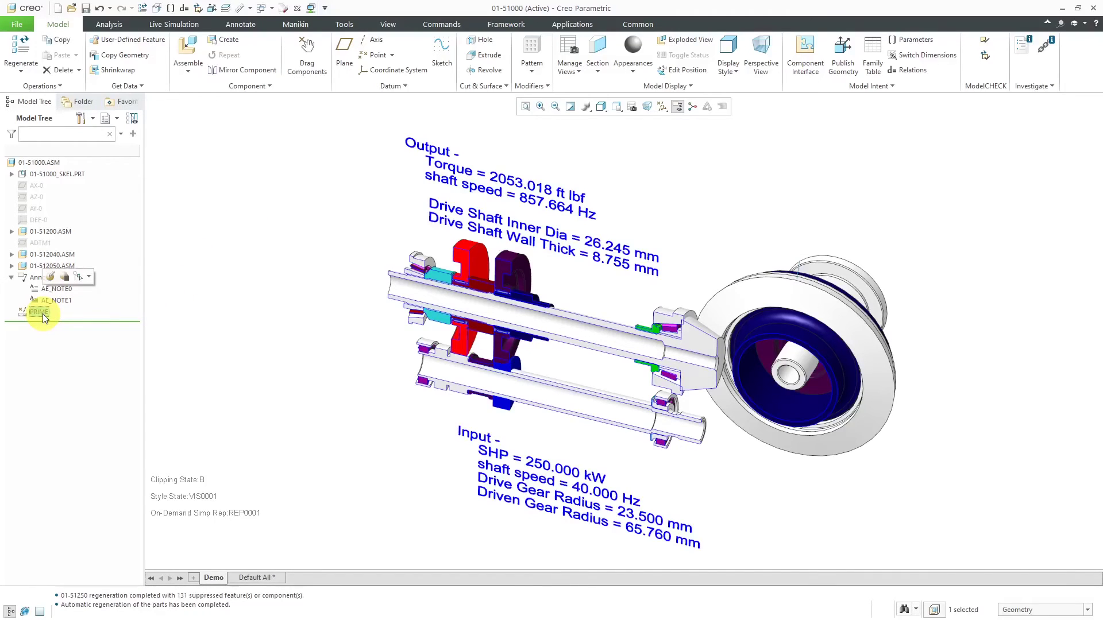
pyautogui.click(51, 277)
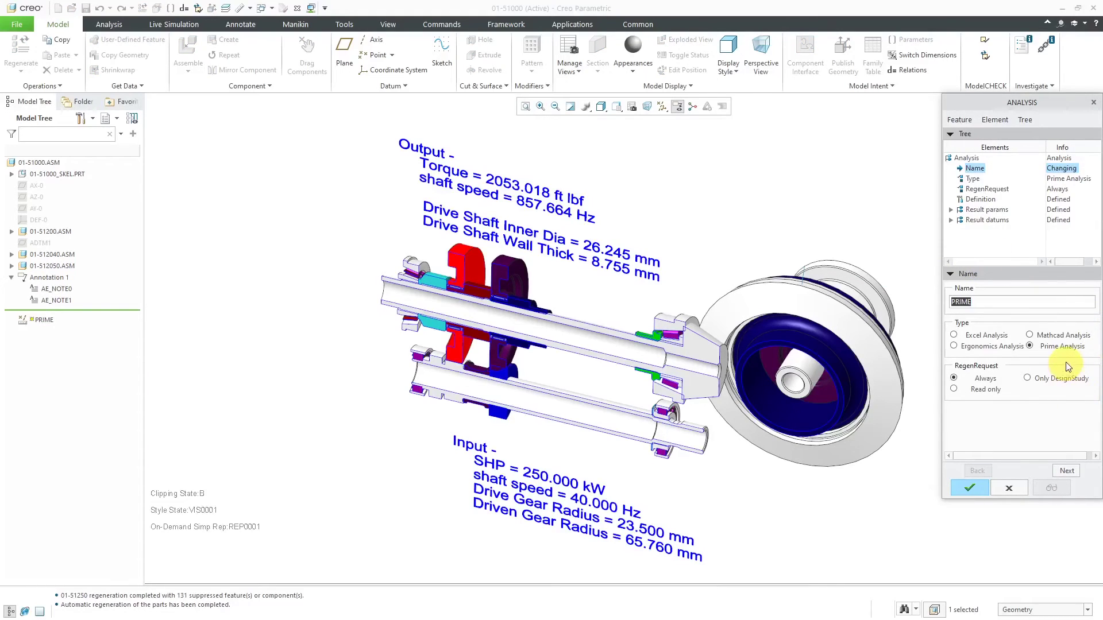
pyautogui.click(1066, 471)
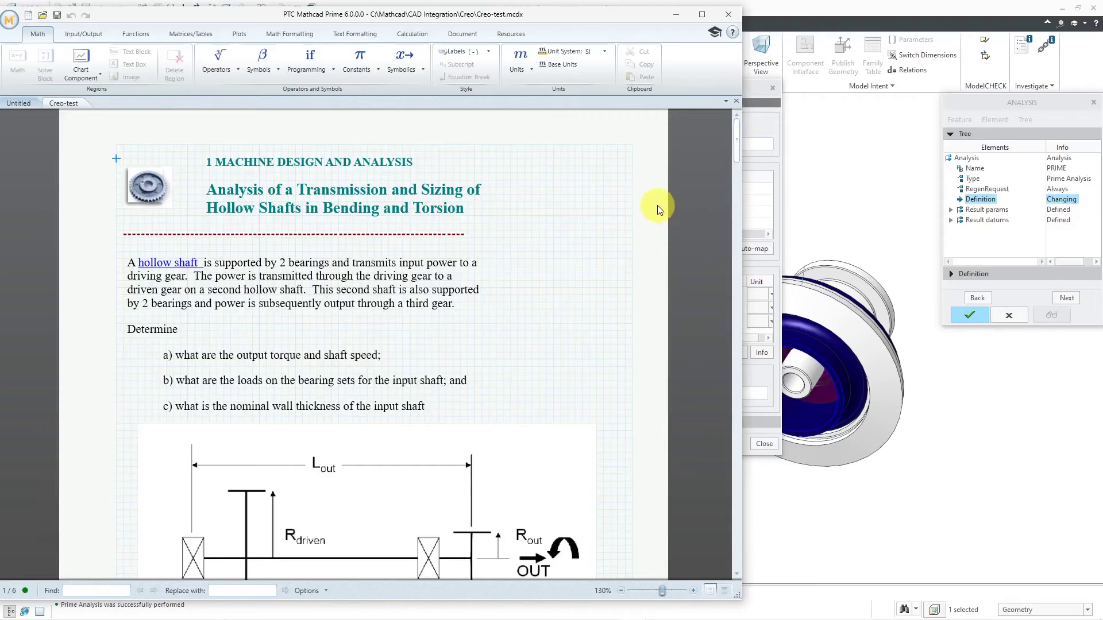
pyautogui.moveTo(736, 143); pyautogui.dragTo(729, 226)
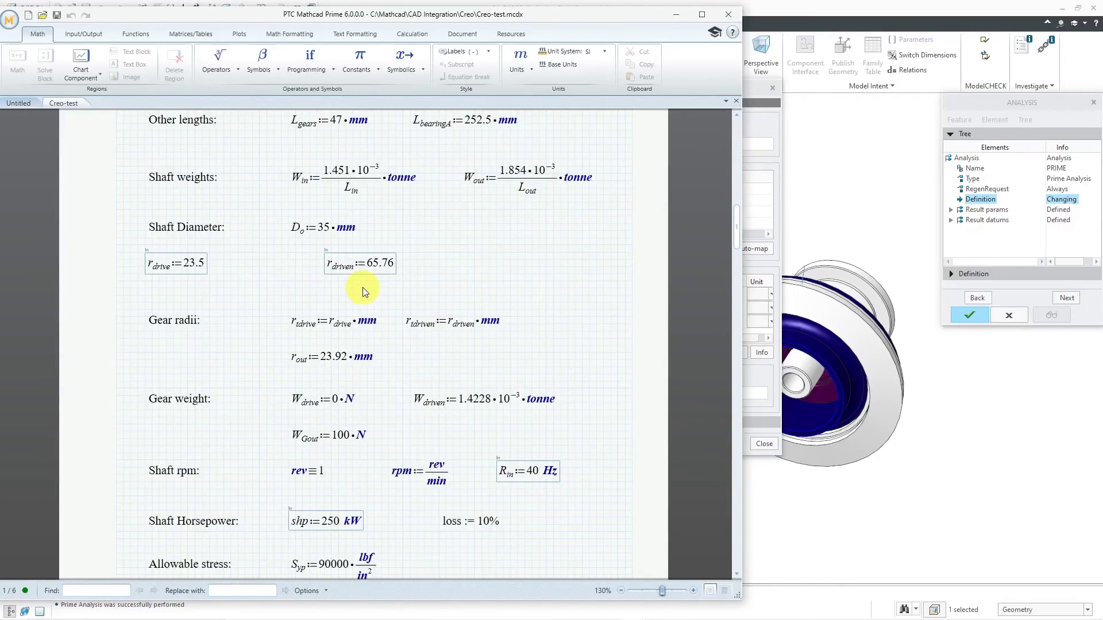
pyautogui.moveTo(733, 221); pyautogui.dragTo(651, 304)
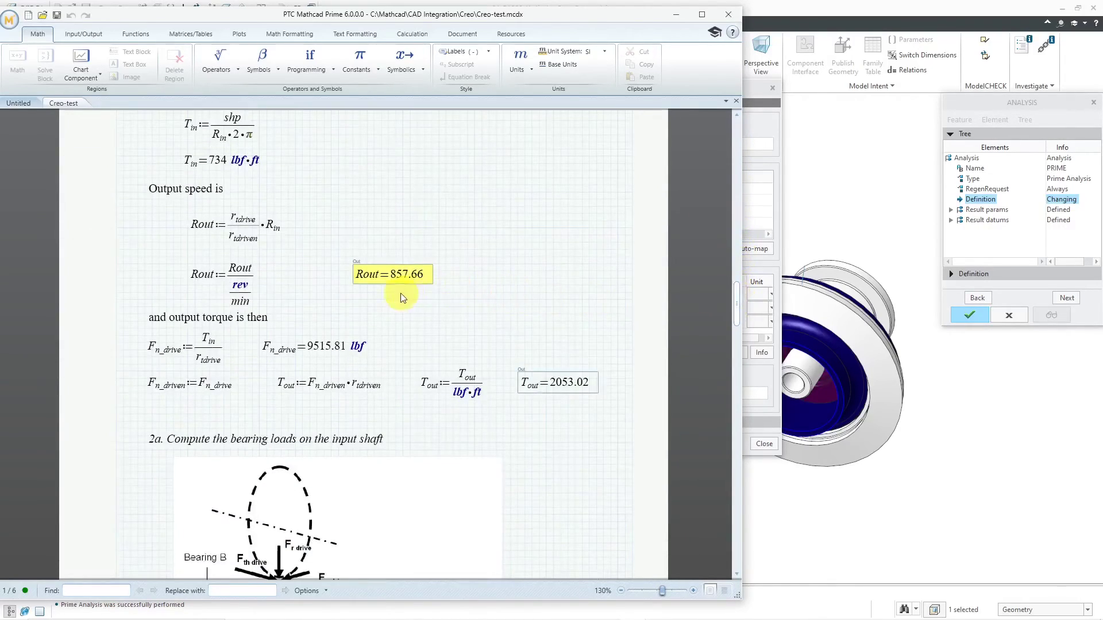
pyautogui.click(680, 16)
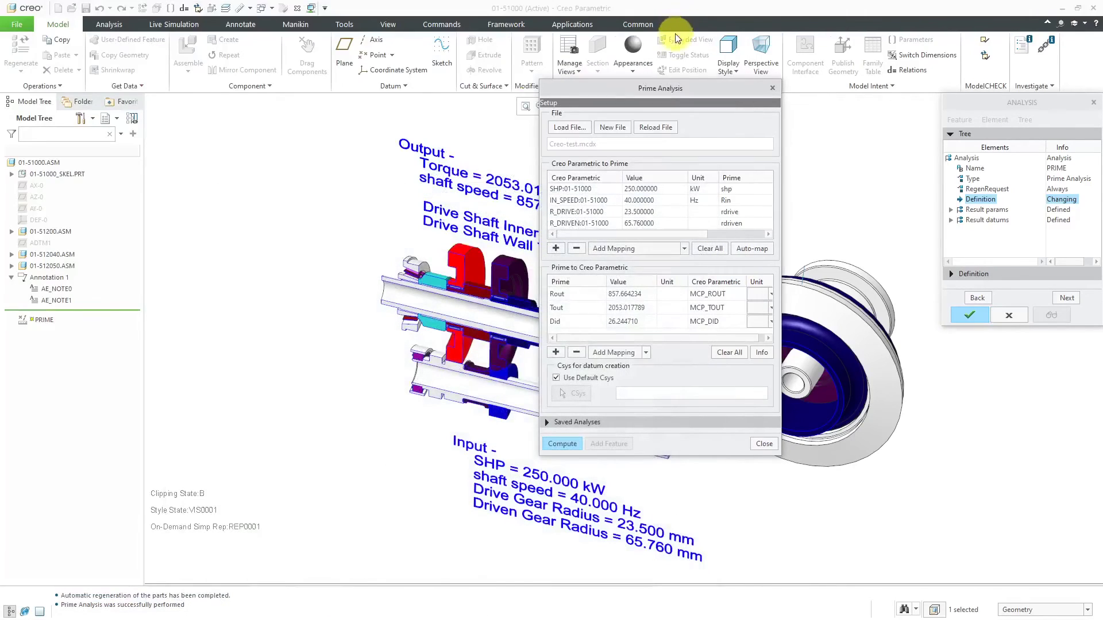
# Widen the Prime Analysis dialog to review both mapping tables with their units, close it and accept the PRIME feature.
pyautogui.moveTo(781, 205); pyautogui.dragTo(885, 205)
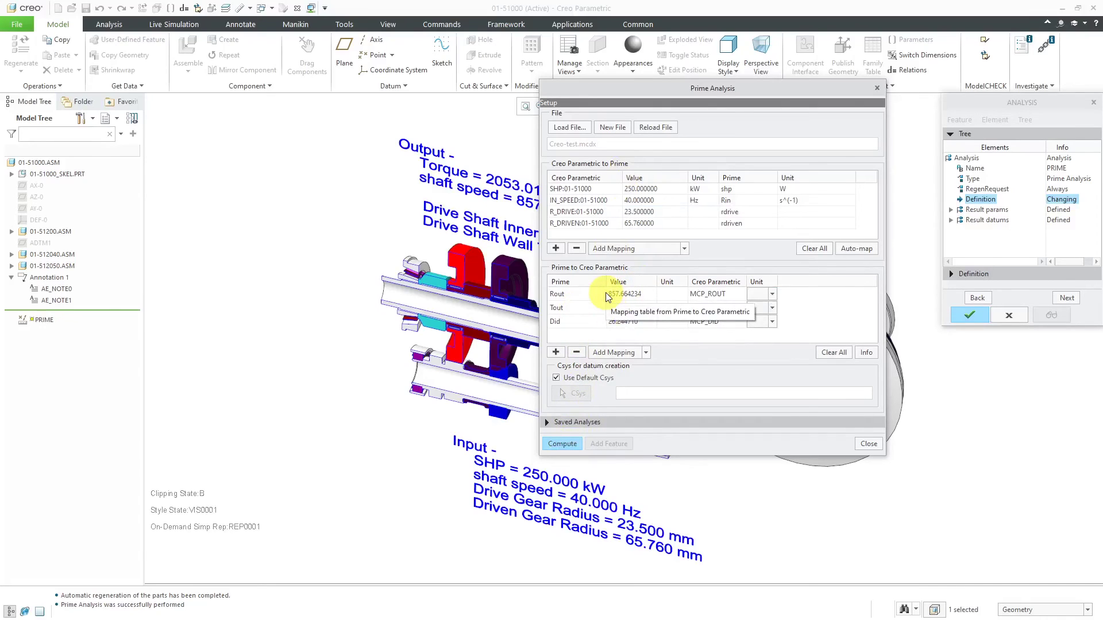
pyautogui.click(871, 445)
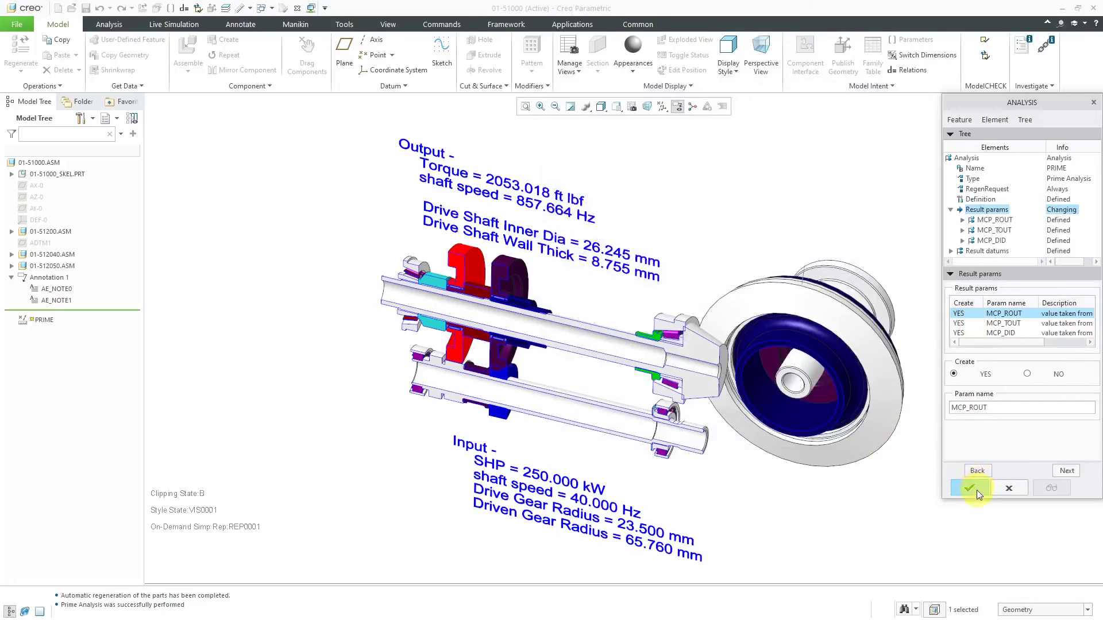
pyautogui.click(975, 488)
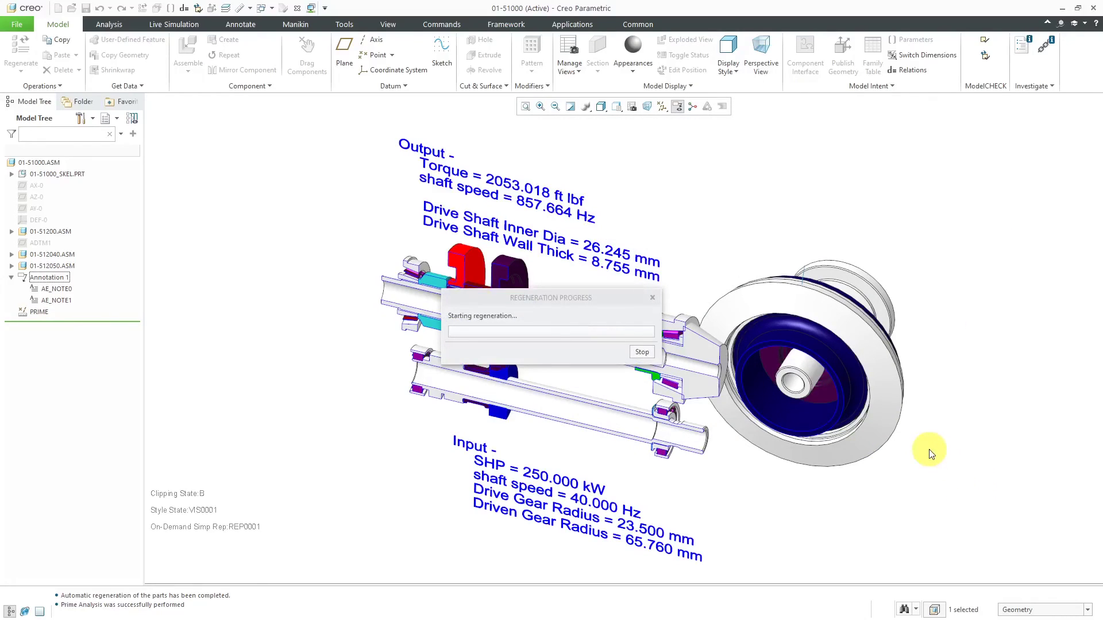